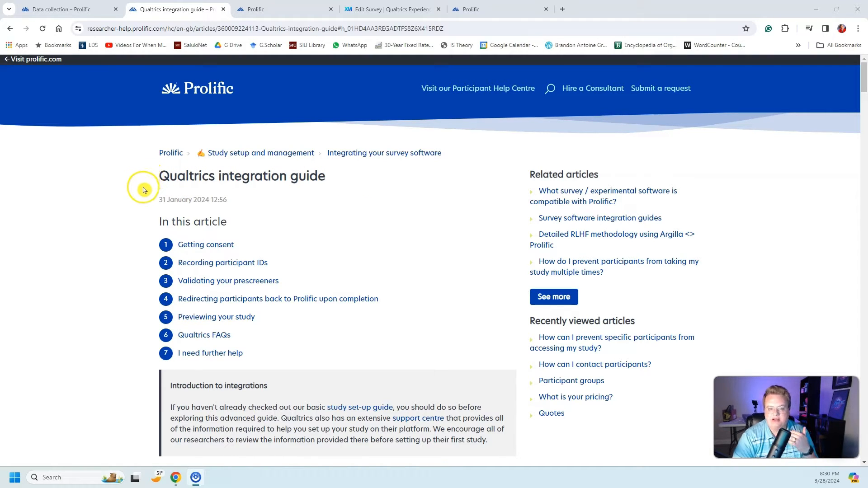
Step: Skim Prolific's Qualtrics integration guide, covering the consent, participant ID recording and study URL instructions
scroll(152, 207, down, 1)
scroll(152, 206, down, 10)
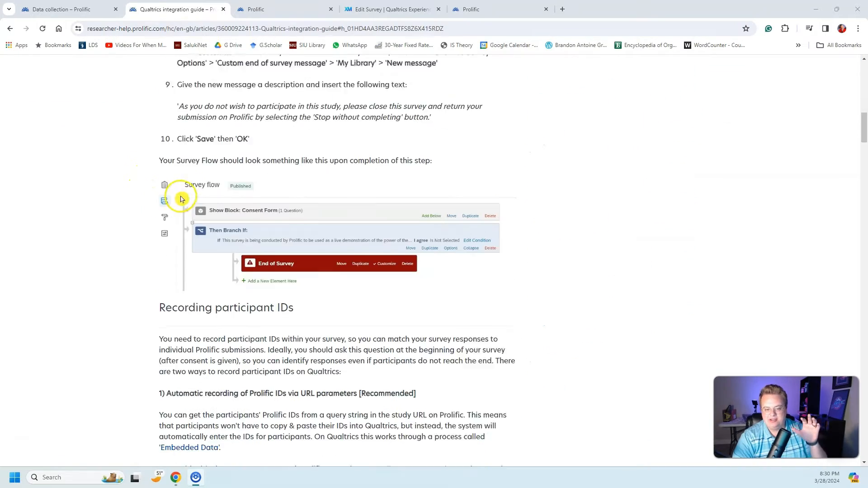
scroll(180, 201, down, 18)
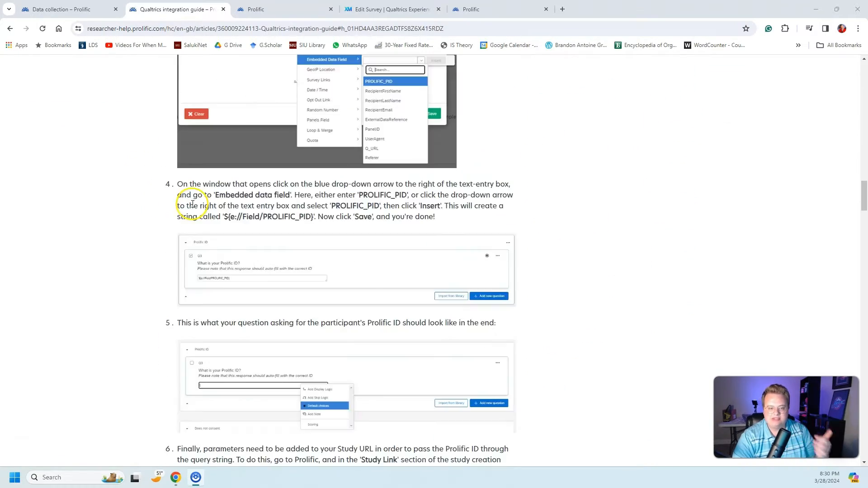
scroll(181, 203, down, 5)
scroll(174, 208, up, 11)
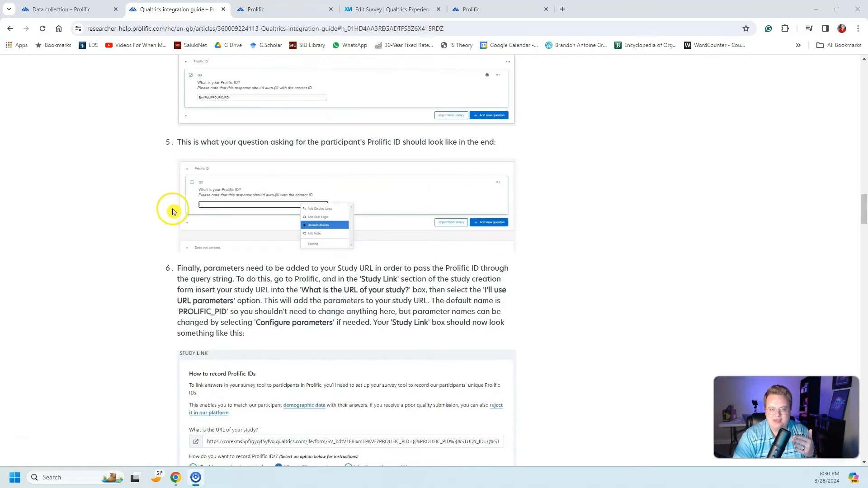
scroll(158, 233, up, 20)
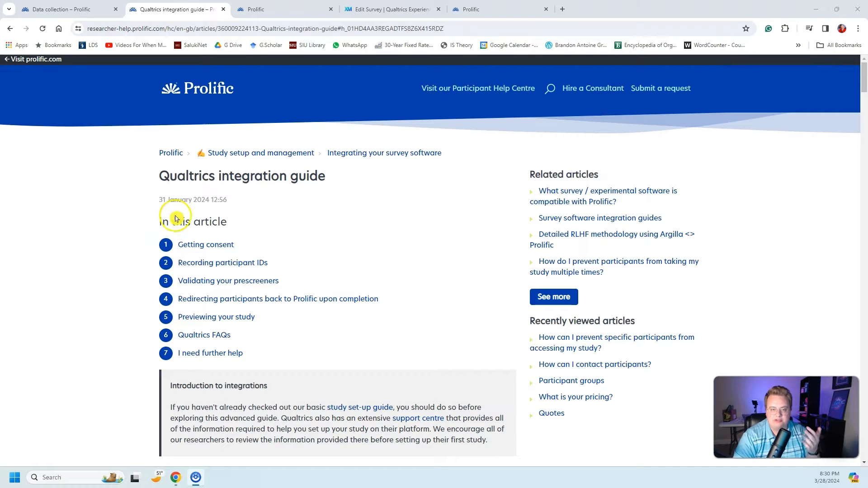
Step: Switch to the Qualtrics survey Important Ice Cream Research and examine its consent block, ice cream questions and end-of-survey message
click(367, 10)
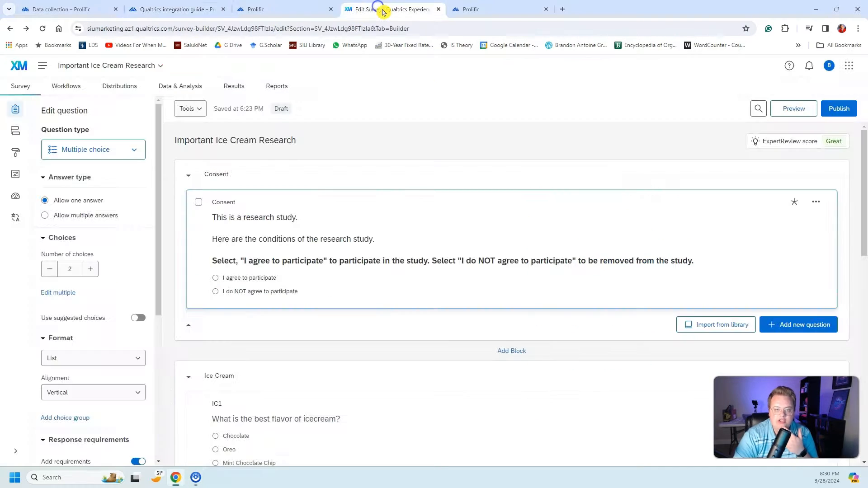
click(296, 151)
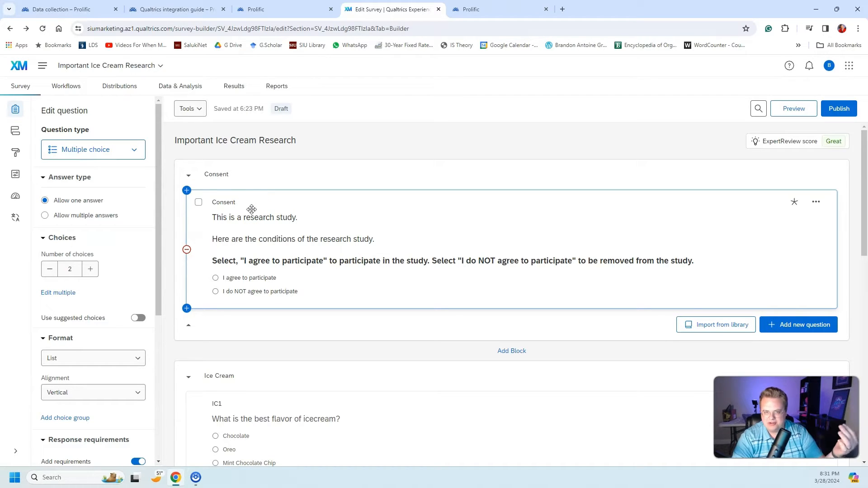
scroll(251, 210, down, 5)
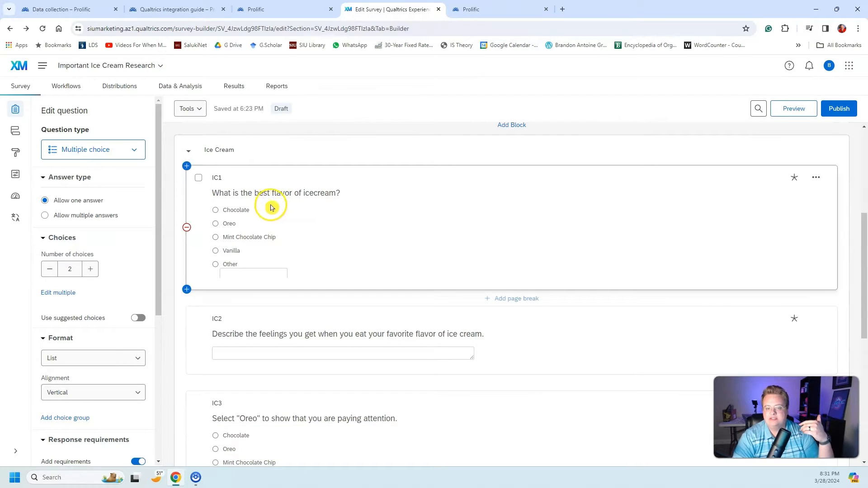
scroll(298, 222, down, 1)
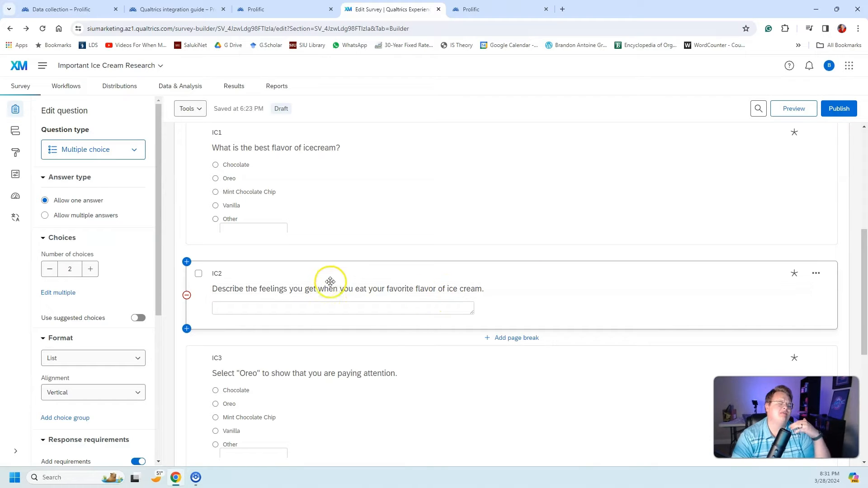
scroll(324, 279, down, 1)
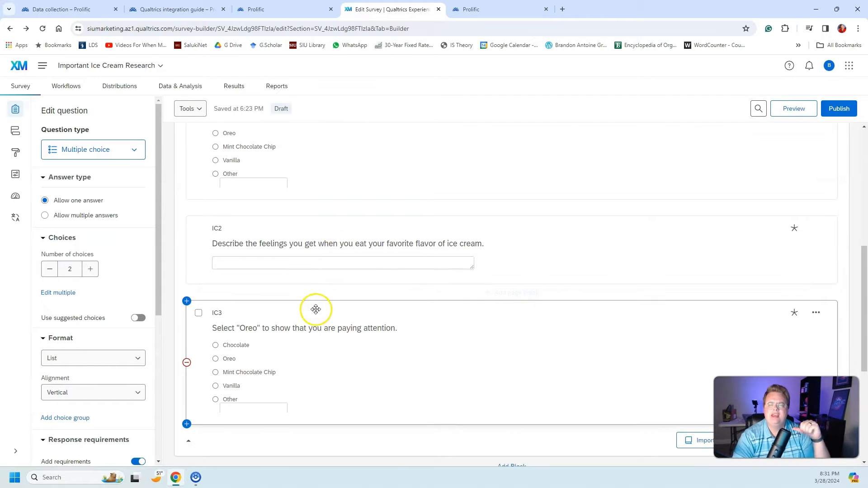
scroll(308, 362, down, 1)
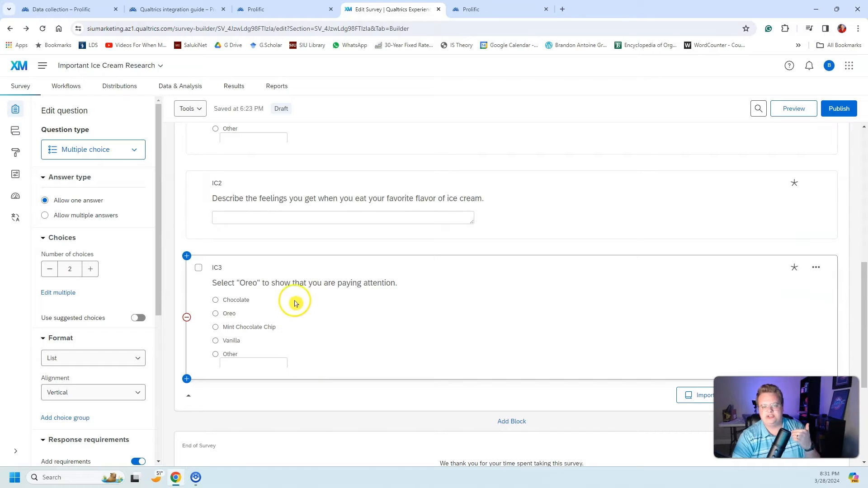
scroll(316, 248, down, 4)
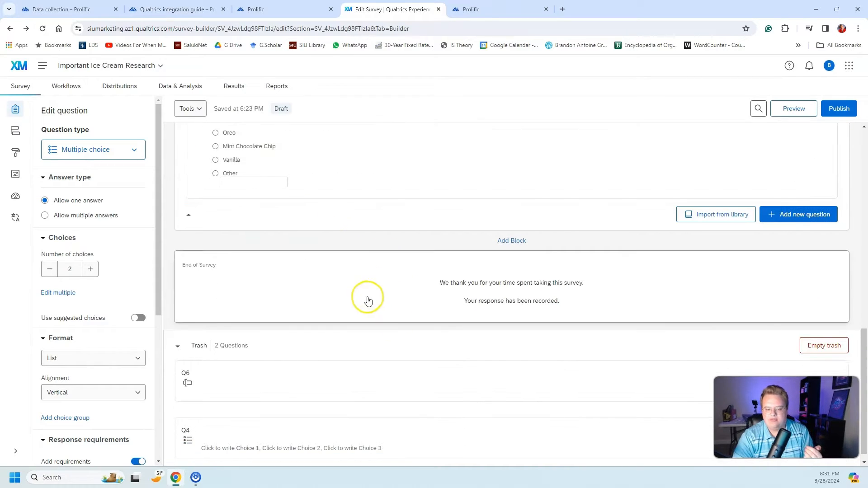
scroll(368, 301, up, 12)
Step: Switch to the new Prolific study draft and review its title, internal name and participant description
click(285, 9)
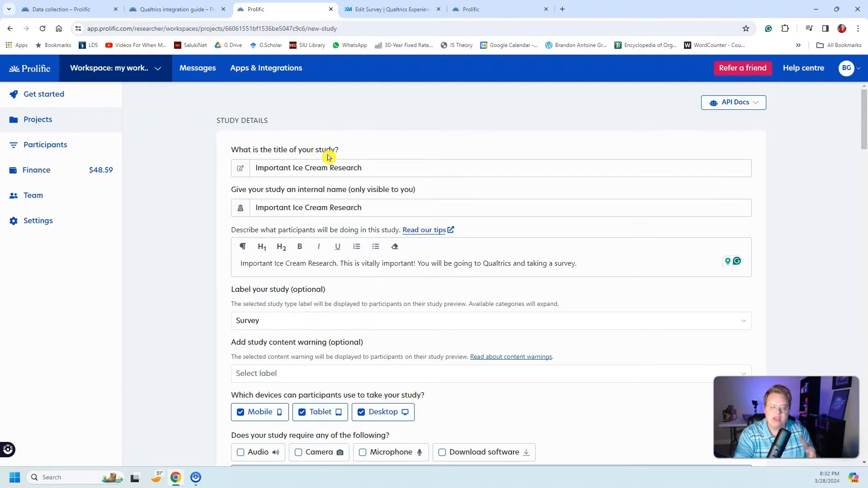
click(388, 10)
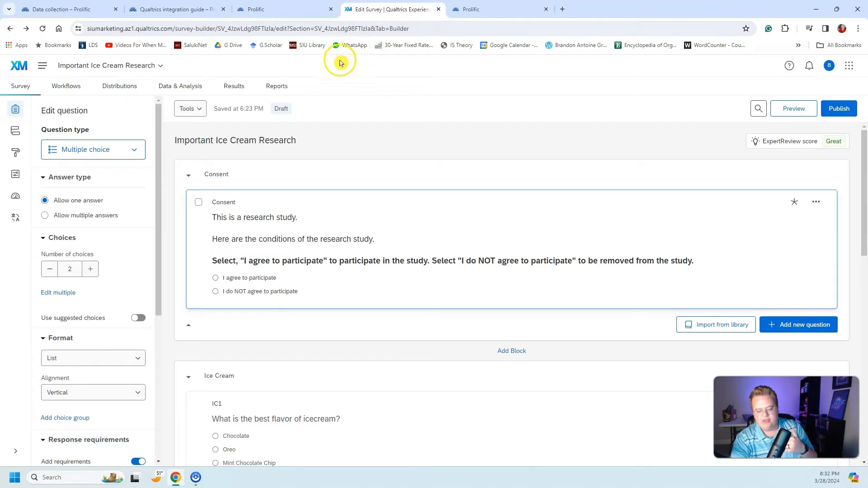
click(303, 9)
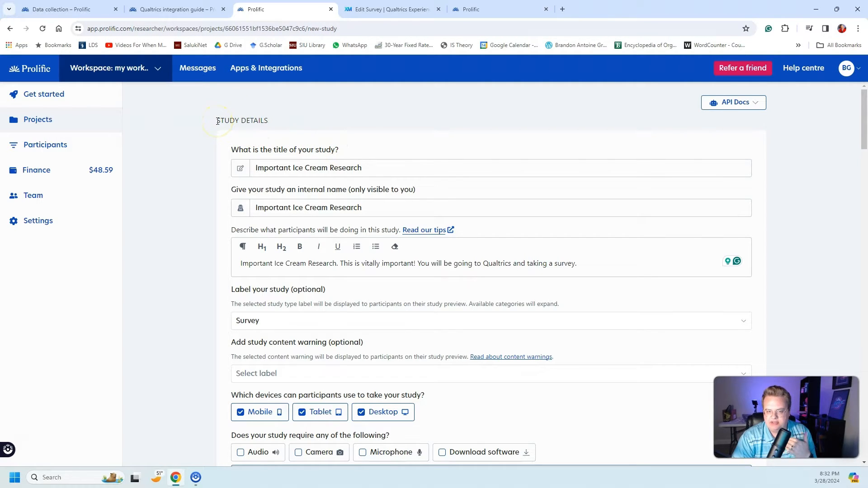
click(308, 166)
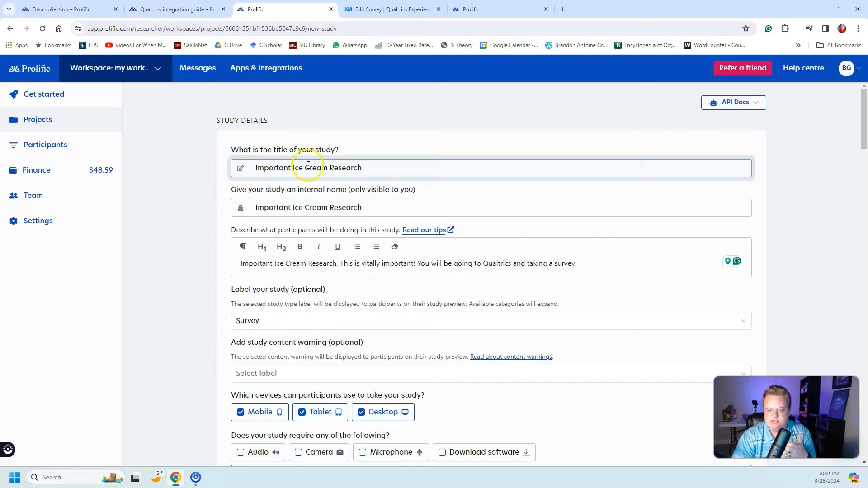
drag(362, 168, 240, 171)
drag(413, 206, 286, 209)
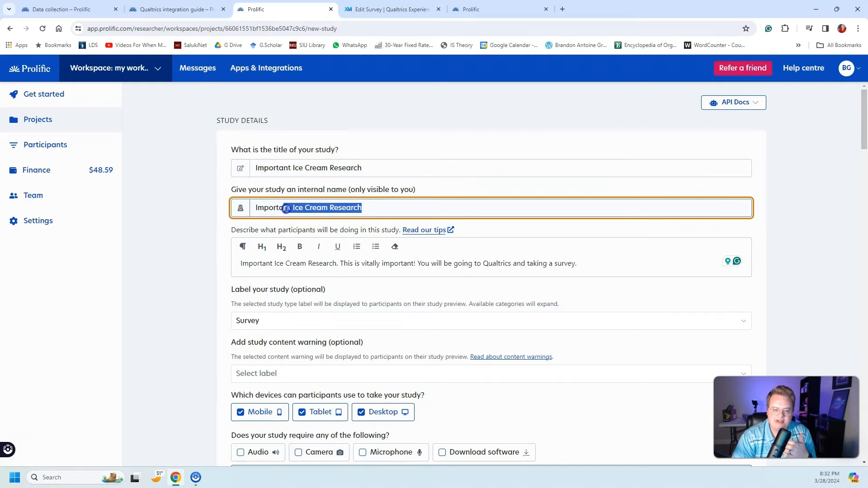
drag(579, 264, 232, 262)
click(199, 256)
scroll(540, 238, down, 1)
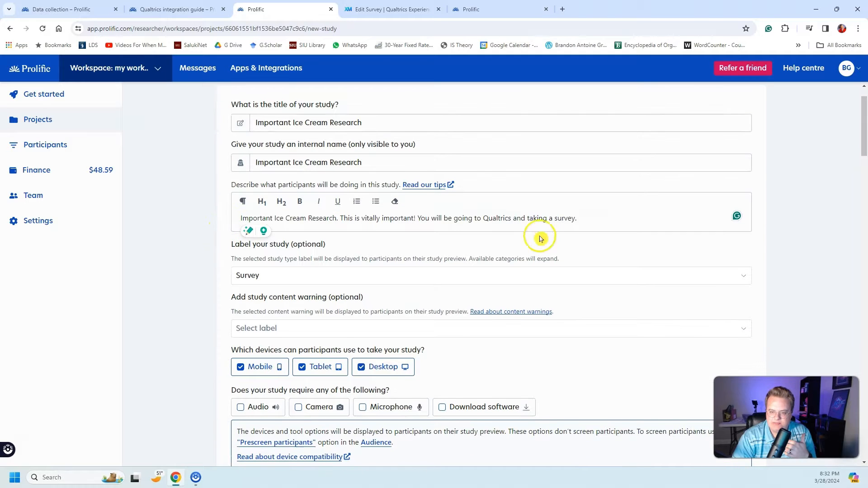
drag(585, 223, 221, 219)
click(199, 220)
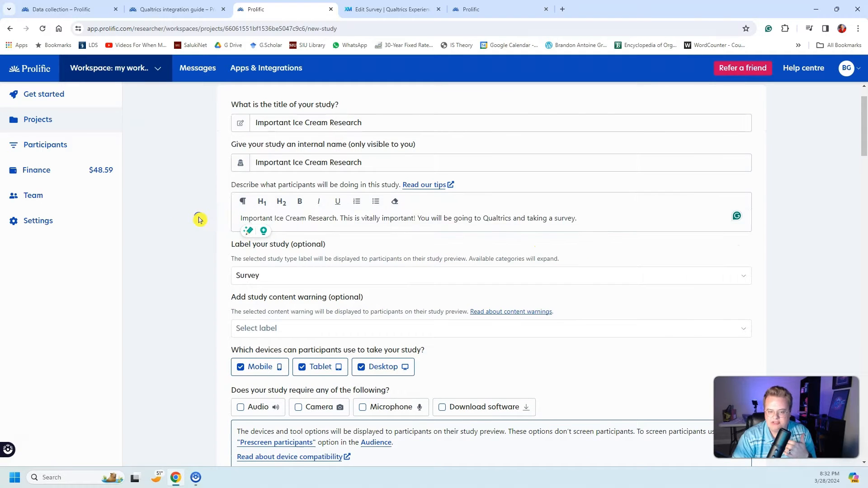
Step: Examine the device requirements and data collection options, including Survey builder, and keep External study link selected
scroll(199, 221, down, 4)
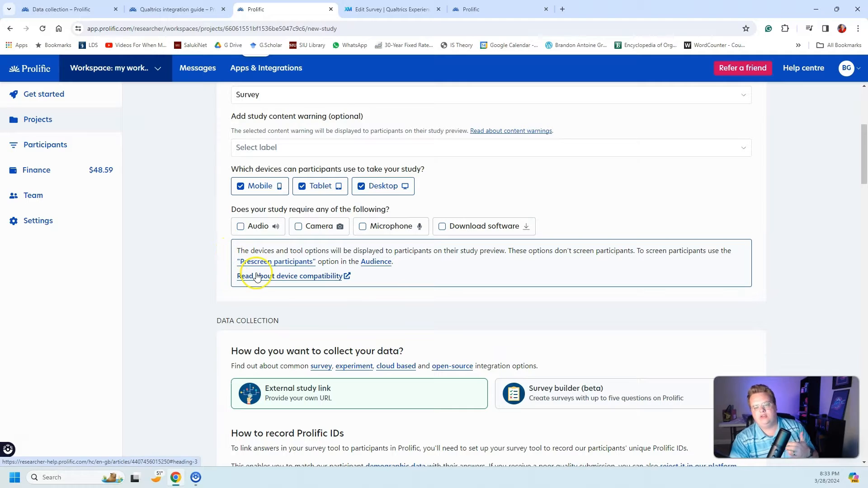
scroll(255, 280, down, 2)
scroll(247, 260, down, 2)
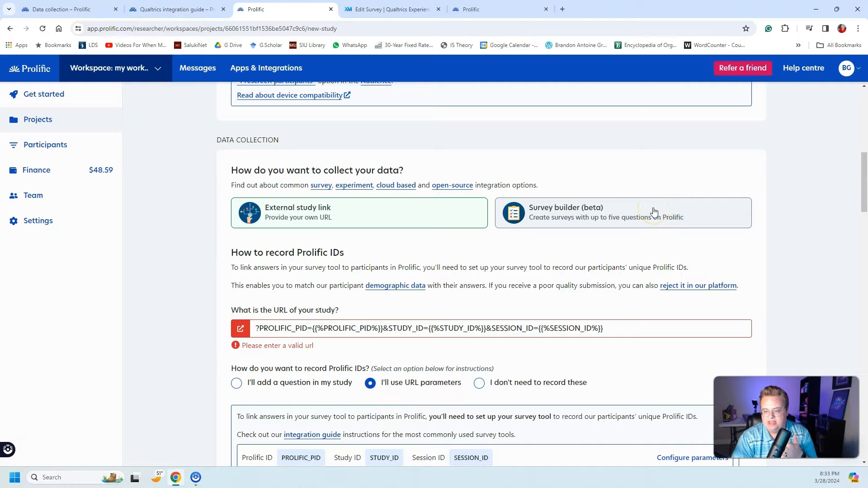
click(557, 225)
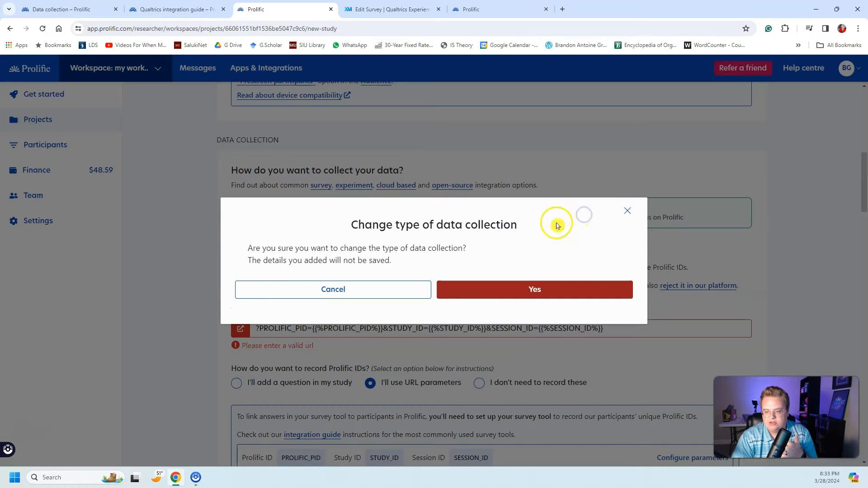
click(627, 211)
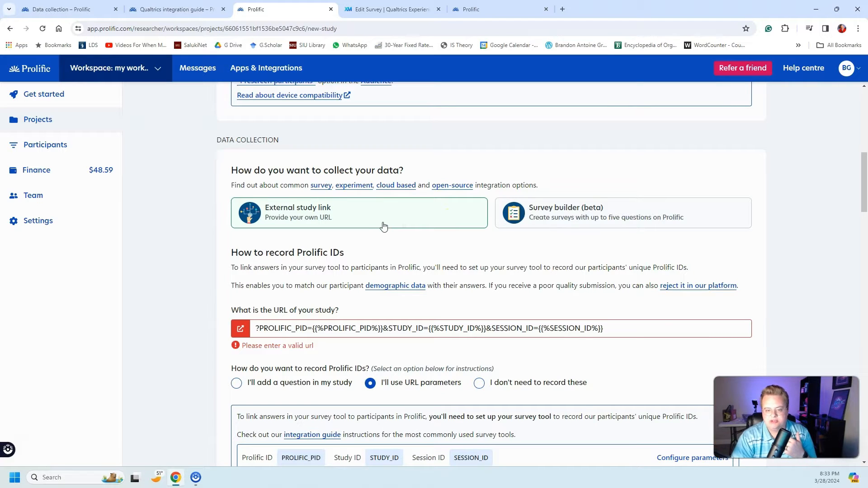
Step: Examine the study URL's query string and the PROLIFIC_PID parameter under the option for recording Prolific IDs
click(325, 318)
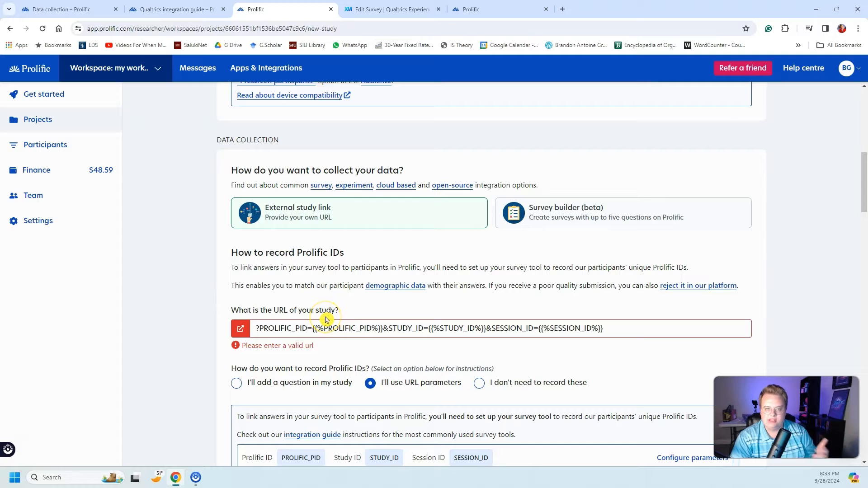
click(323, 321)
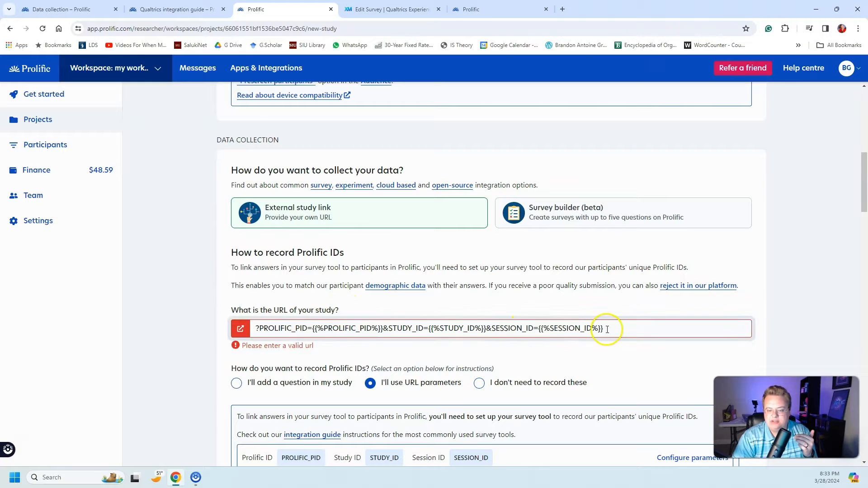
drag(610, 330, 223, 319)
click(210, 297)
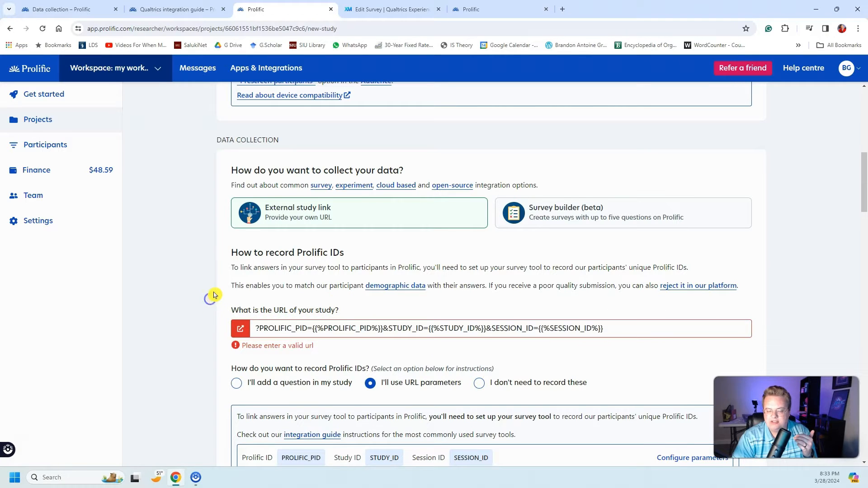
scroll(217, 295, down, 3)
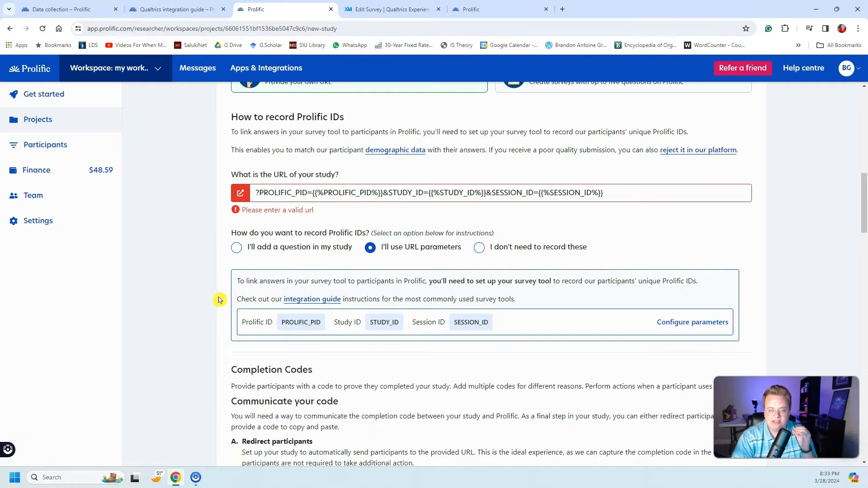
drag(218, 301, 216, 302)
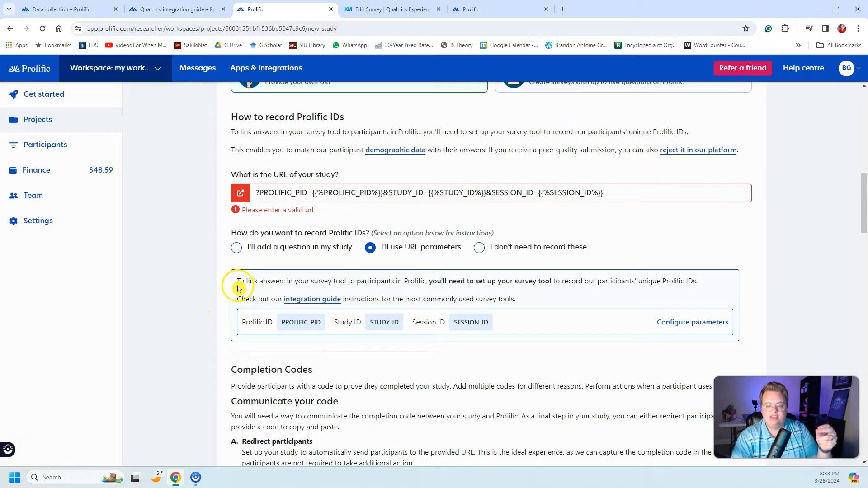
drag(321, 324, 261, 323)
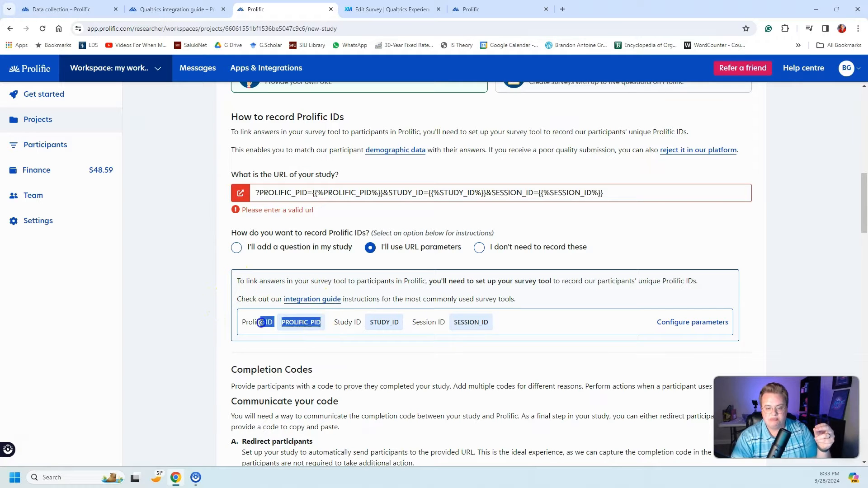
click(201, 306)
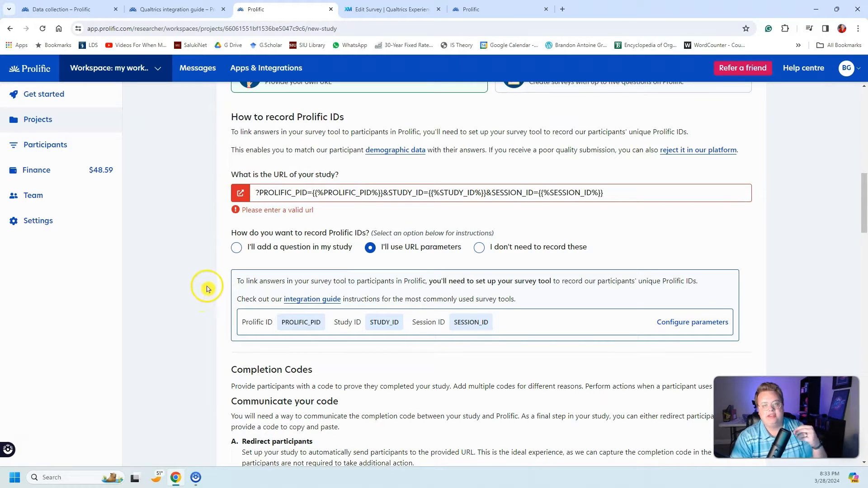
Step: Review the default completion code's redirect URL and copy-and-paste code, plus the participant recruitment settings
scroll(208, 300, down, 4)
scroll(211, 301, down, 6)
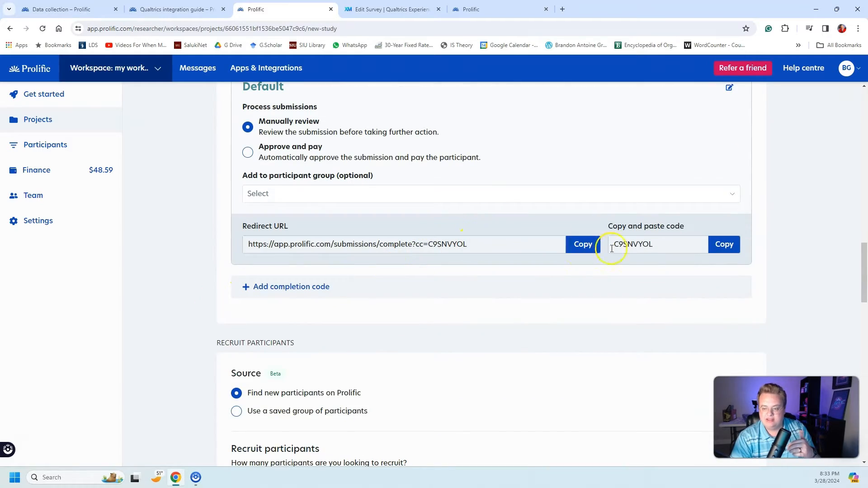
drag(663, 244, 634, 244)
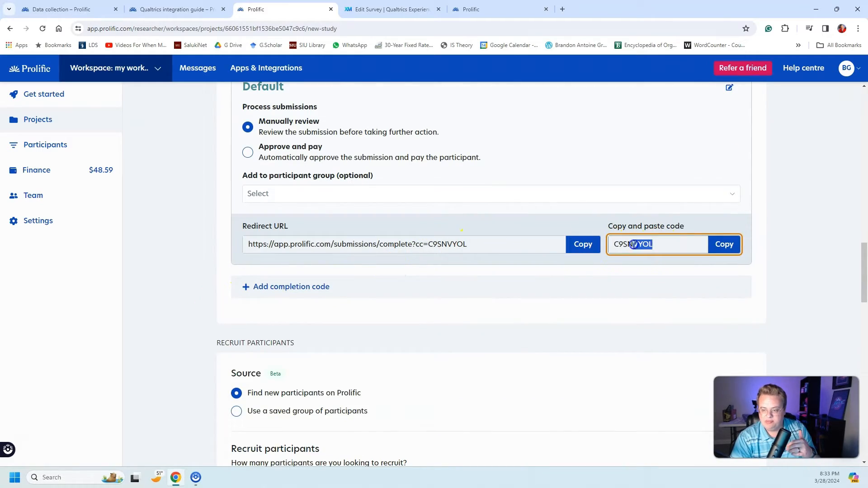
click(757, 233)
click(740, 249)
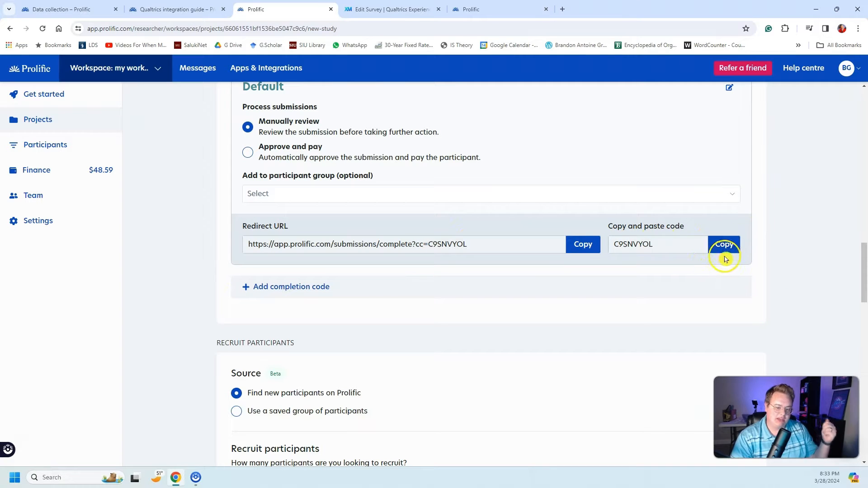
scroll(562, 252, down, 1)
scroll(562, 252, down, 8)
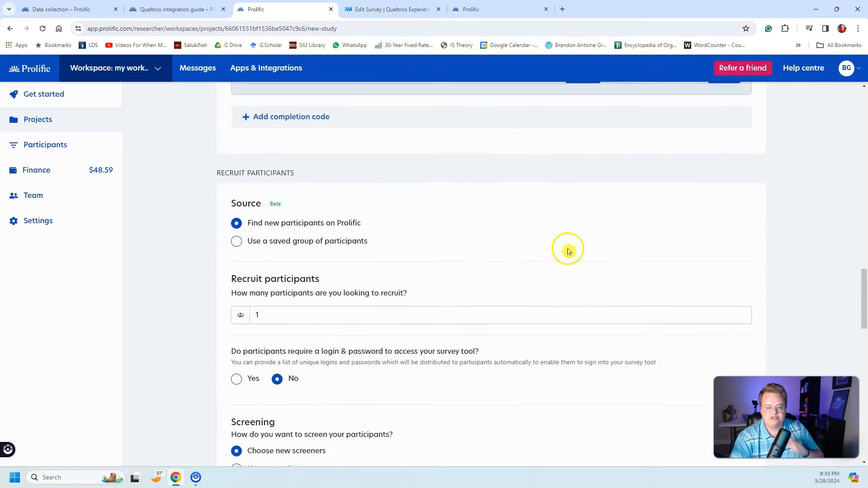
scroll(498, 281, up, 7)
scroll(486, 299, up, 10)
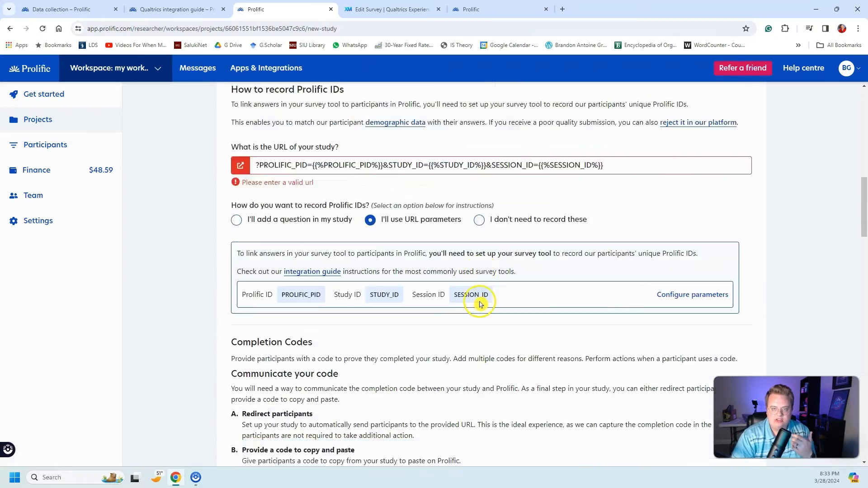
Step: Review the section list of the Qualtrics integration guide, including Getting consent, and close the guide
click(201, 7)
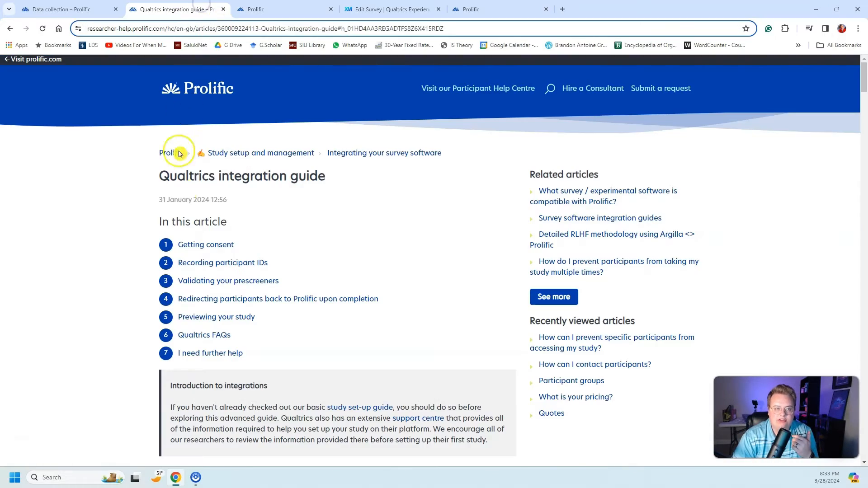
scroll(242, 217, down, 12)
scroll(239, 216, up, 15)
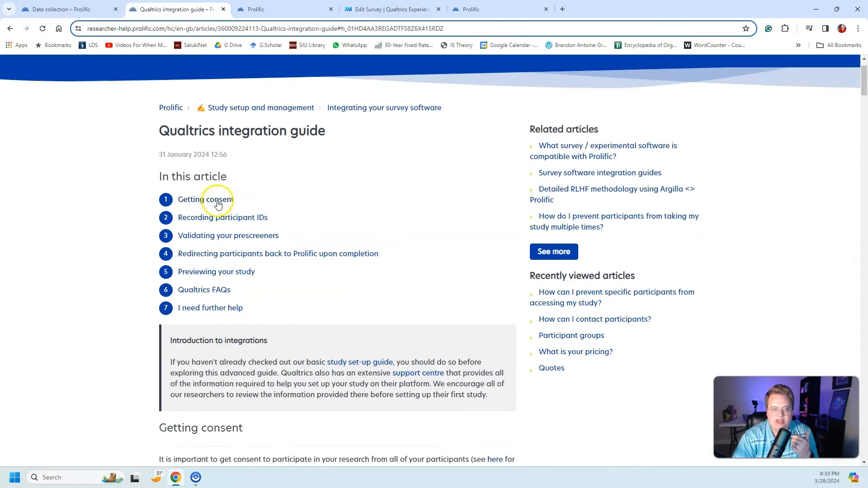
key(ctrl+w)
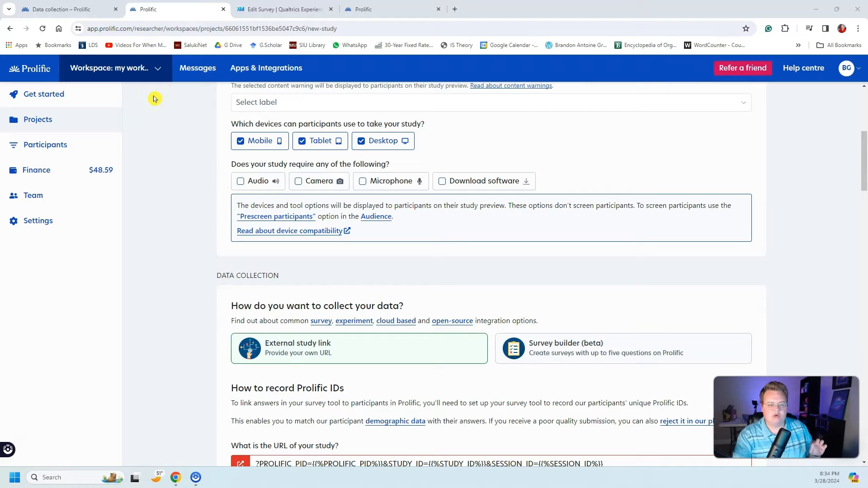
Step: Switch to the Important Ice Cream Research survey in Qualtrics and review its Consent and Ice Cream blocks
click(283, 9)
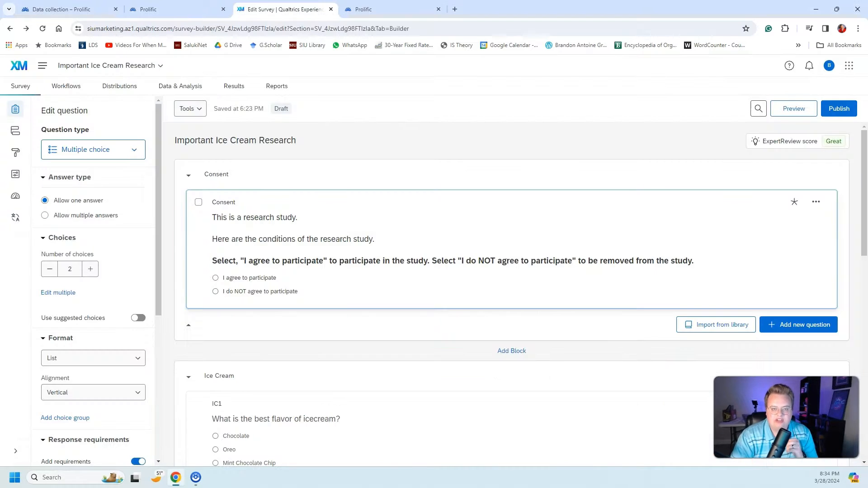
scroll(250, 162, down, 1)
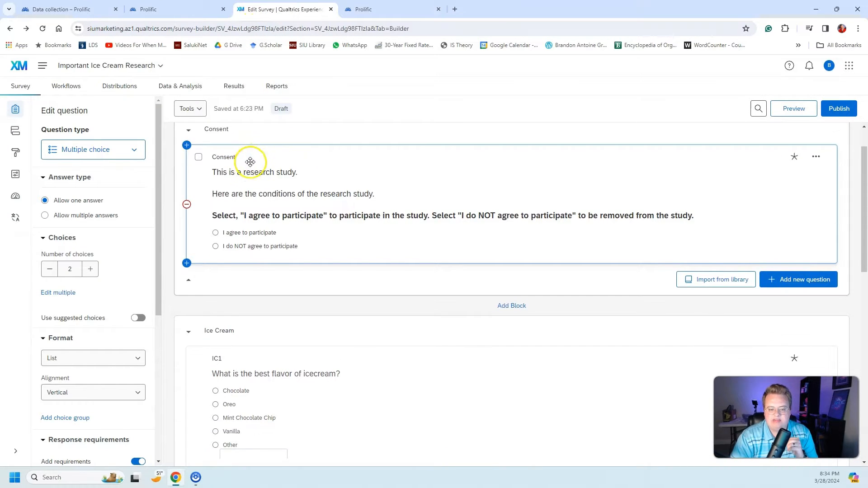
scroll(349, 342, down, 15)
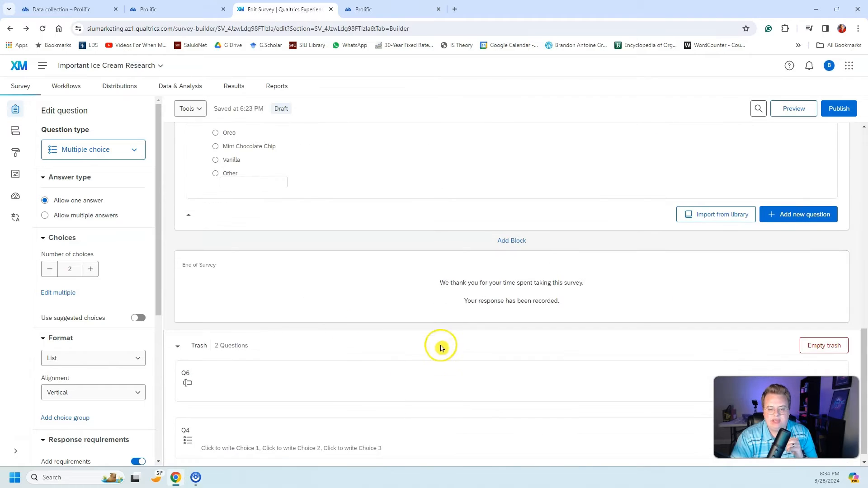
scroll(442, 348, up, 15)
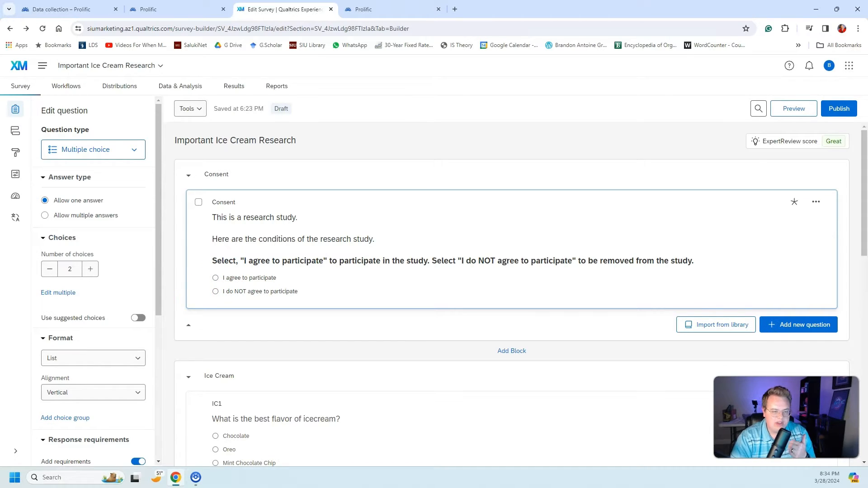
Step: In the survey flow, add a Branch element directly below the Consent block
click(20, 129)
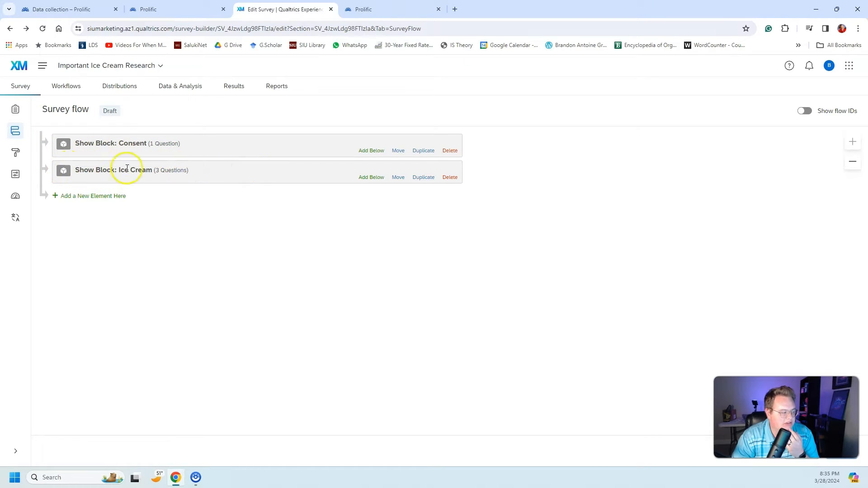
click(363, 151)
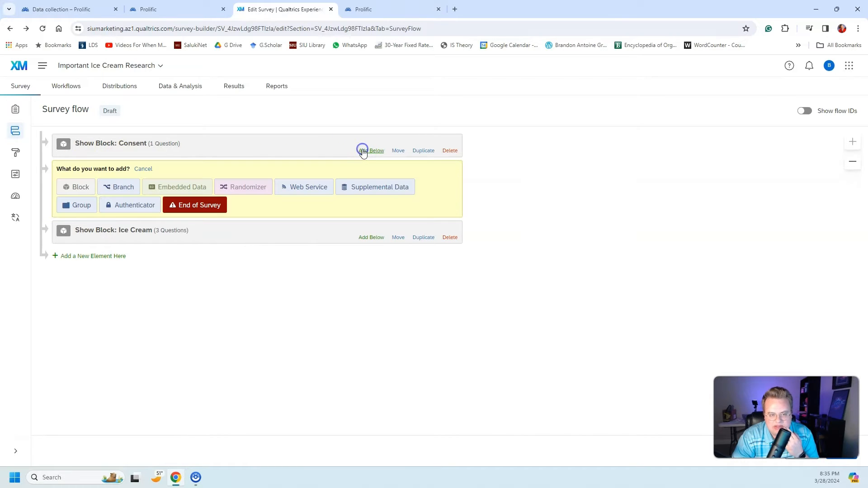
click(119, 192)
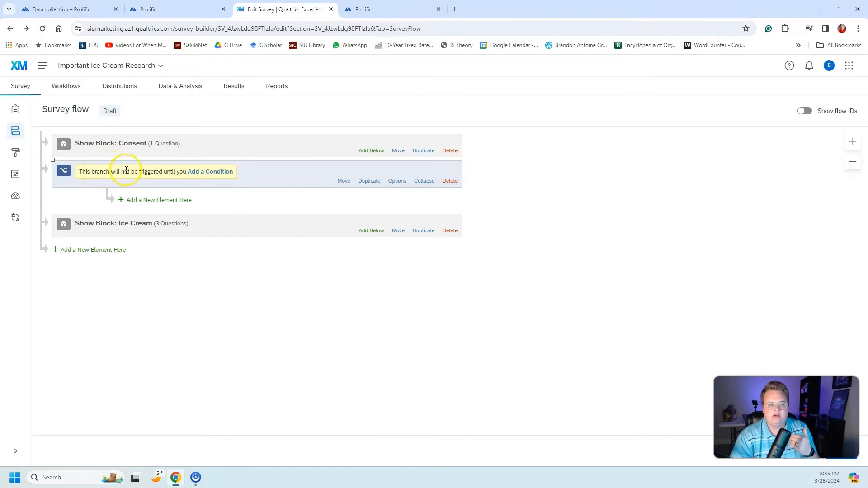
Step: Set the branch condition to the Consent question with "I do NOT agree to participate" Is Selected
click(198, 176)
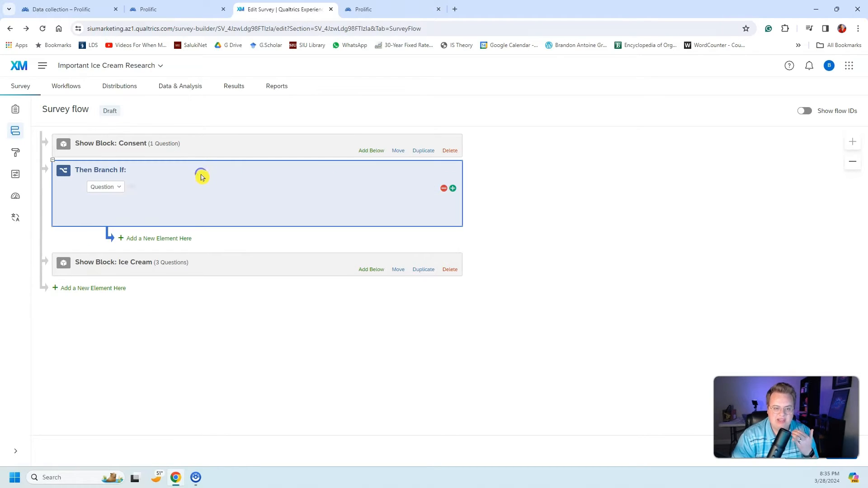
click(114, 187)
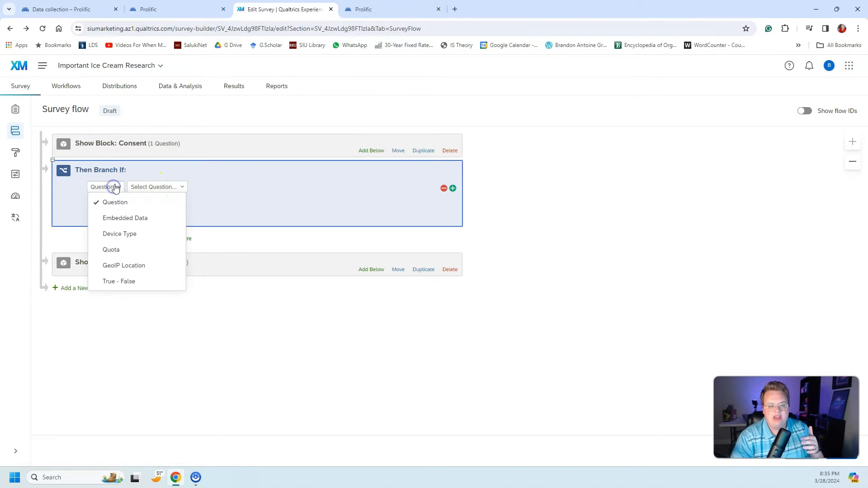
click(155, 187)
click(192, 232)
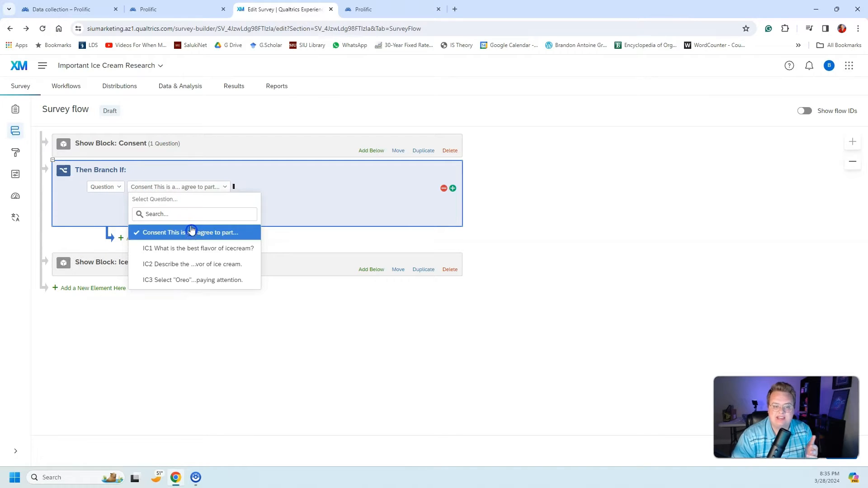
click(265, 186)
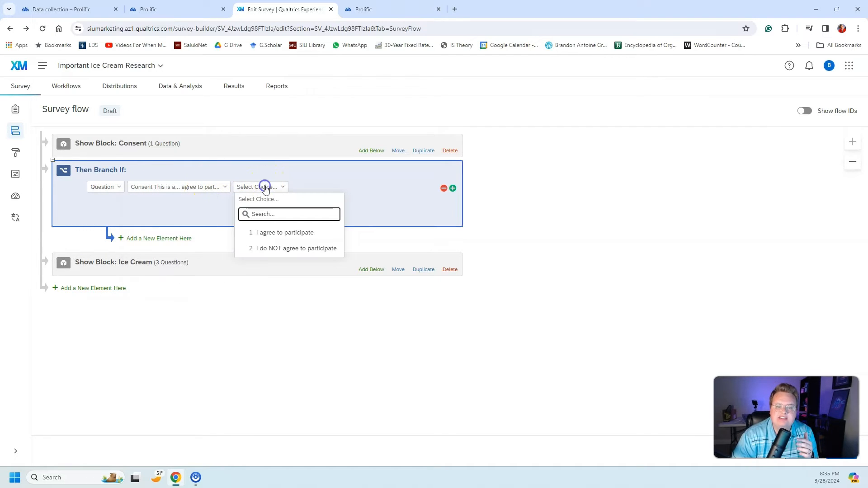
click(281, 249)
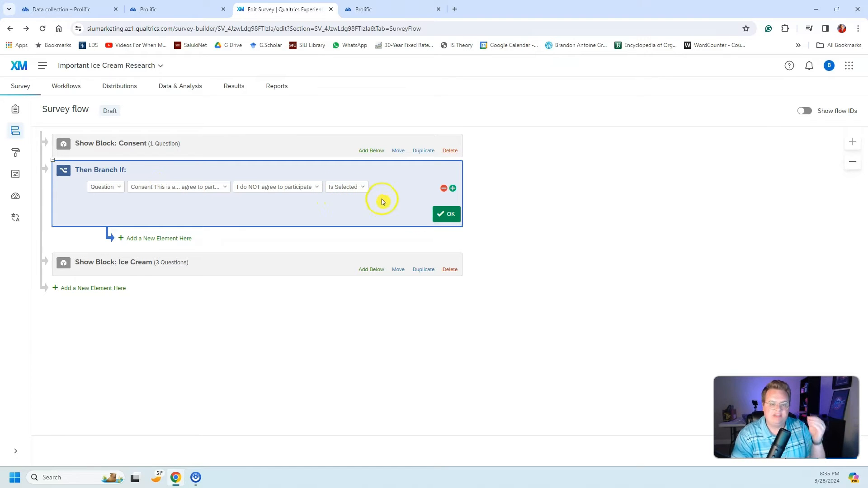
click(441, 216)
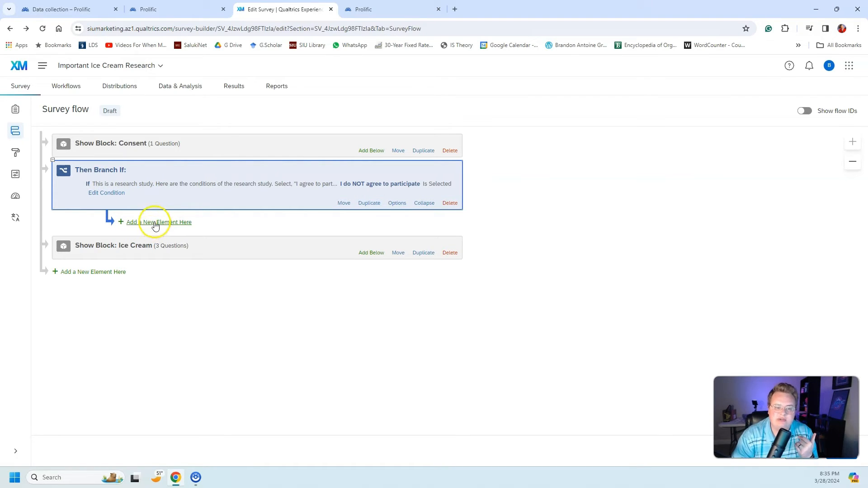
Step: Add an End of Survey element inside the branch and override its survey options with a custom end of survey message
click(154, 221)
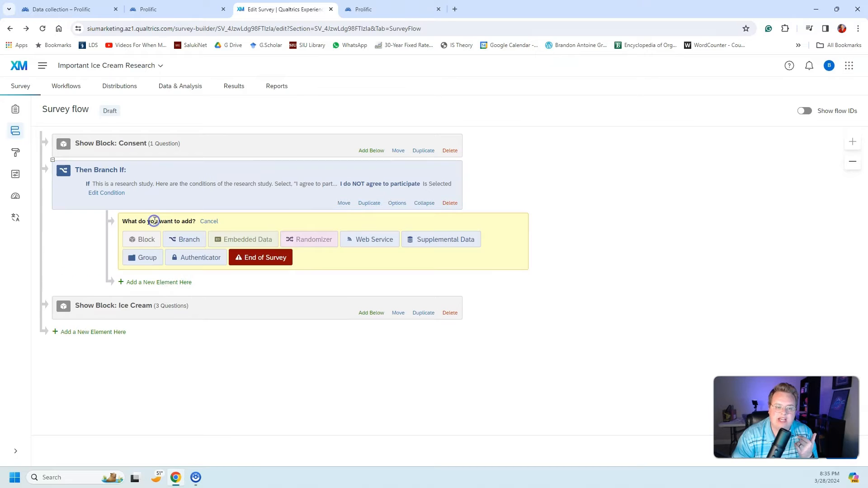
click(286, 258)
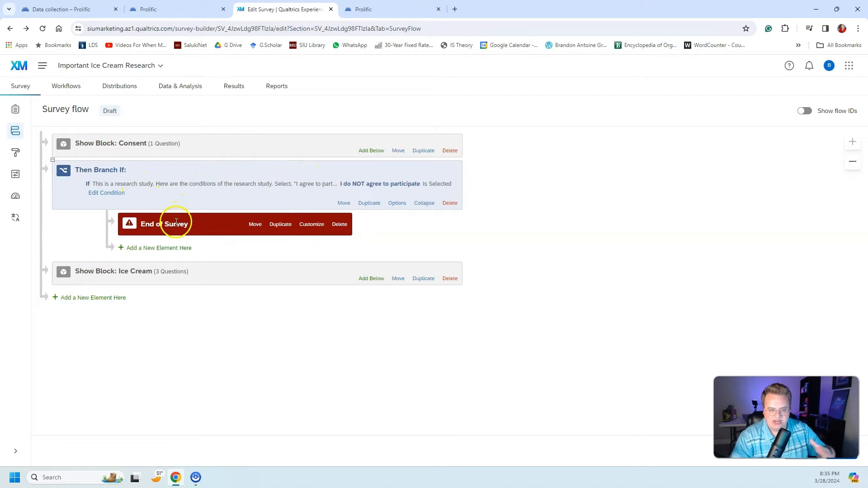
click(306, 224)
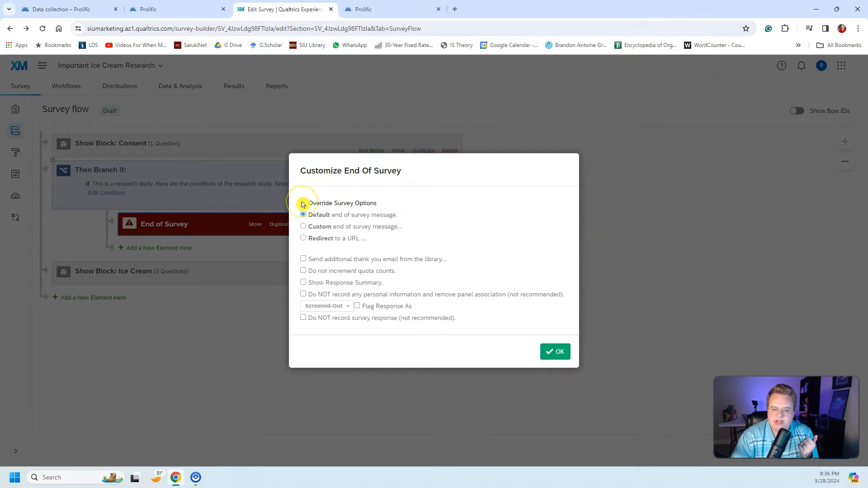
click(303, 204)
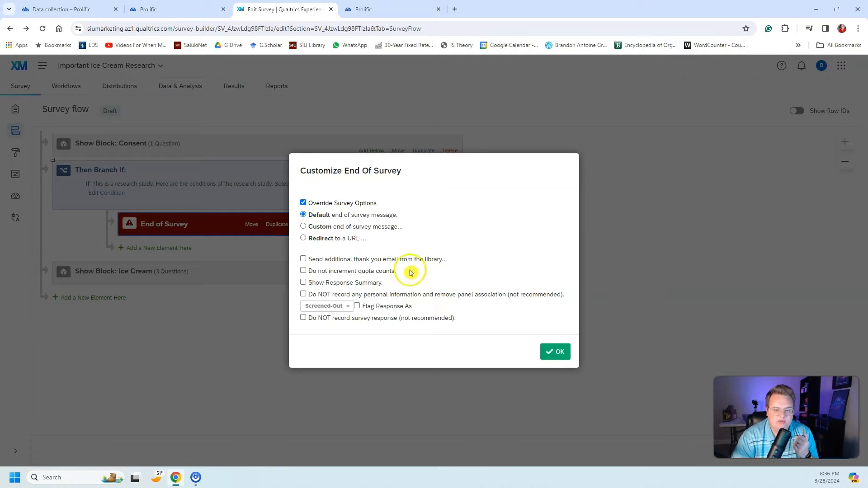
click(323, 228)
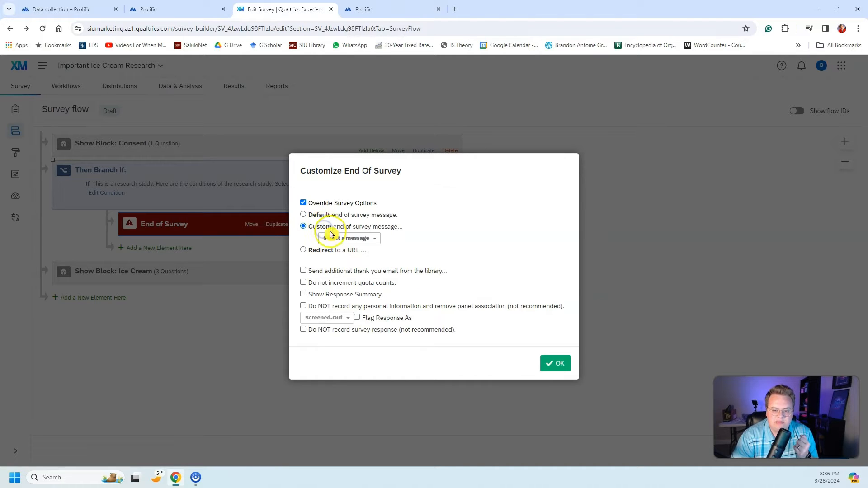
Step: Create a new message in the personal library, pasting the text telling non-consenting participants to return their submission through 'Stop without completing'
click(345, 238)
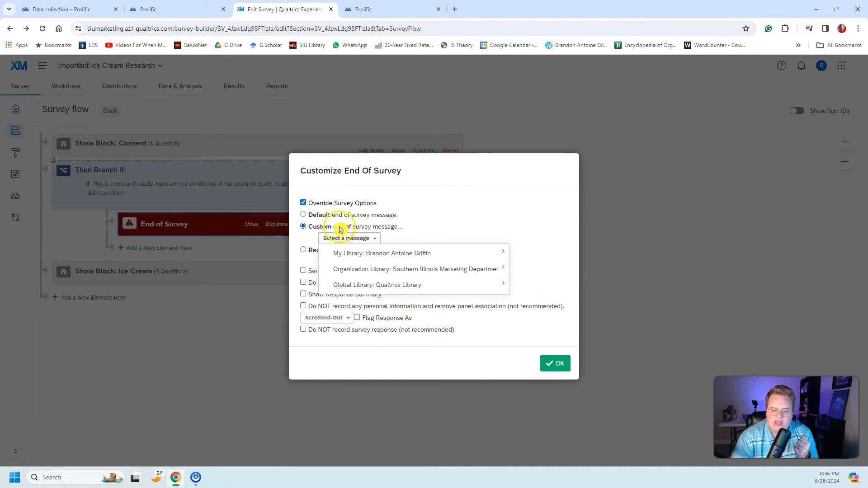
mouse_move(366, 254)
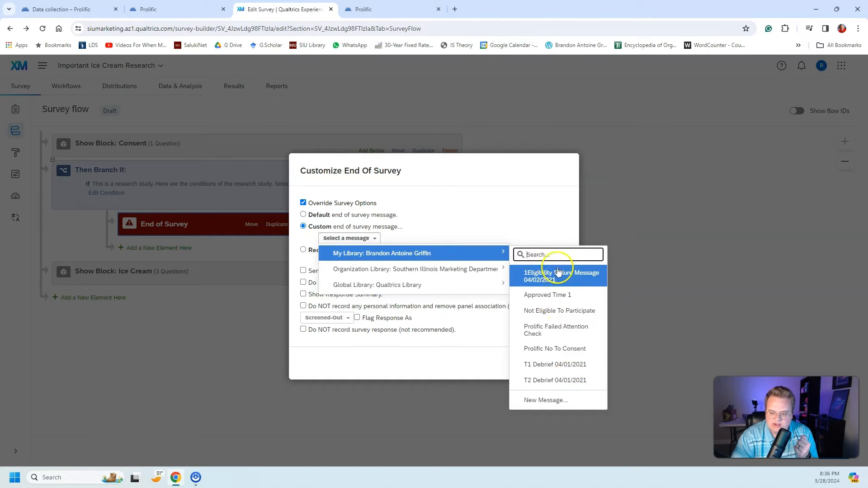
click(537, 401)
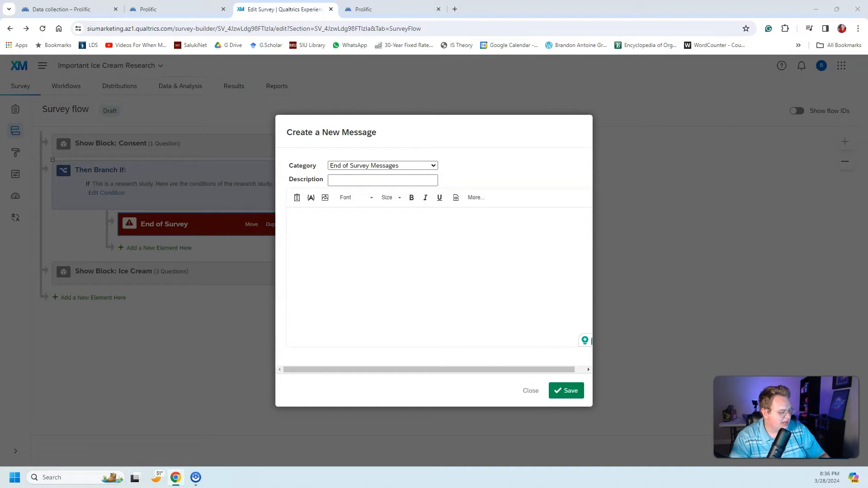
click(375, 246)
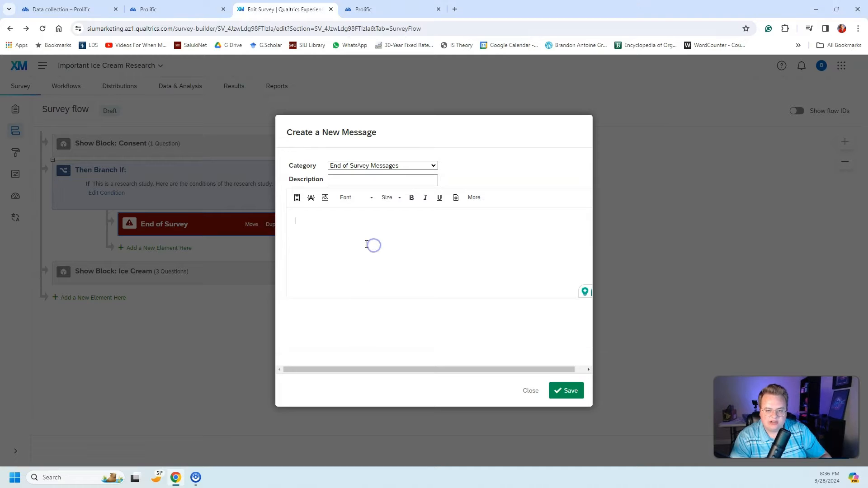
text(As you do not wish to participate in this study, please close this survey and return your submission on Prolific by selecting the 'Stop without completing' button.)
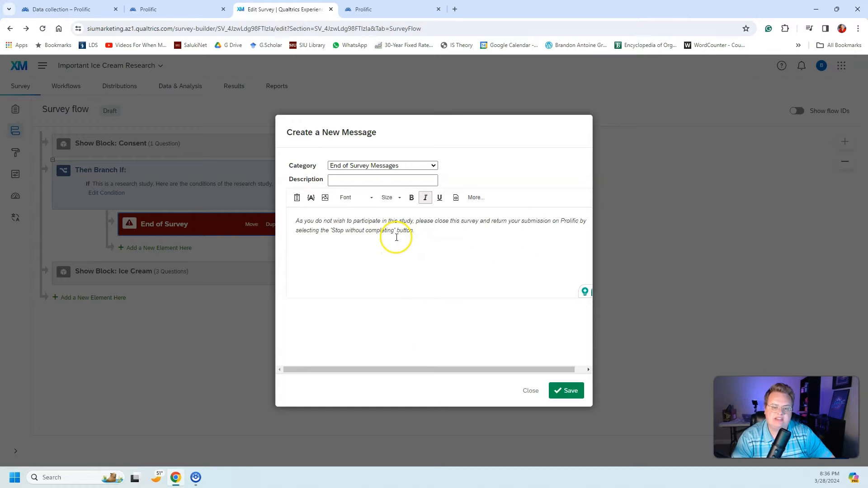
Step: Describe the message as "Prolific Reject Consent Message", save it and apply it to the branch's End of Survey element
click(387, 180)
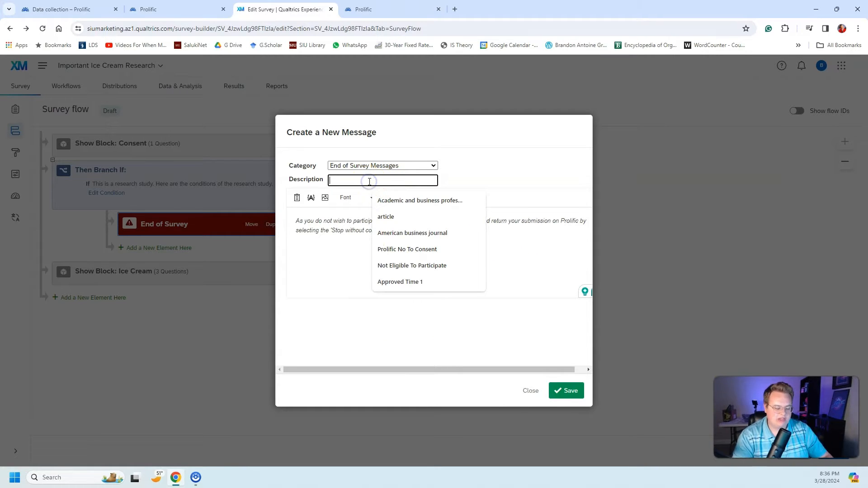
text(Prolific)
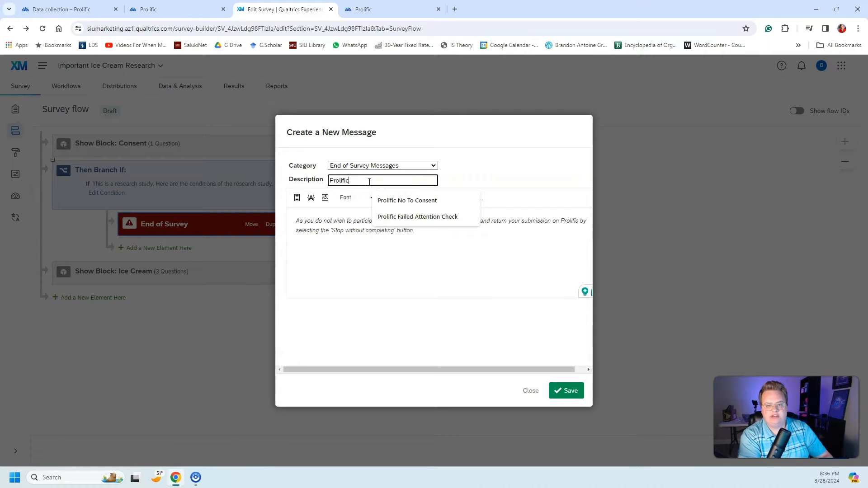
text( Reject Consent M)
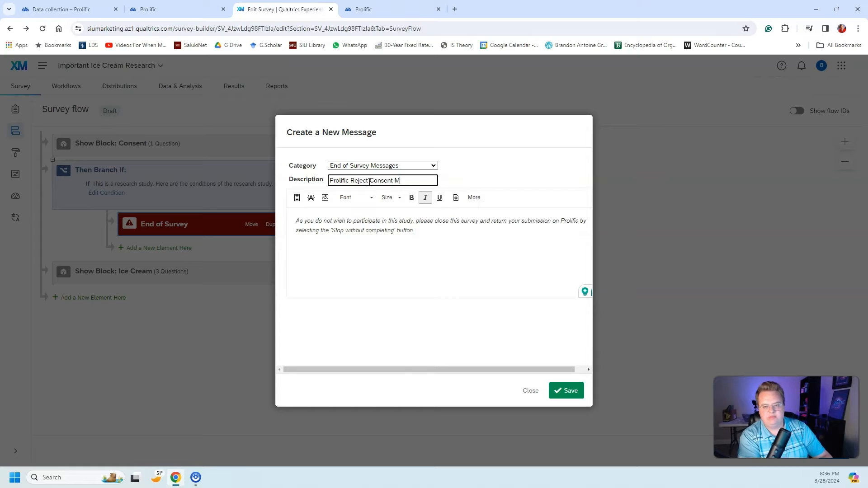
text(essage)
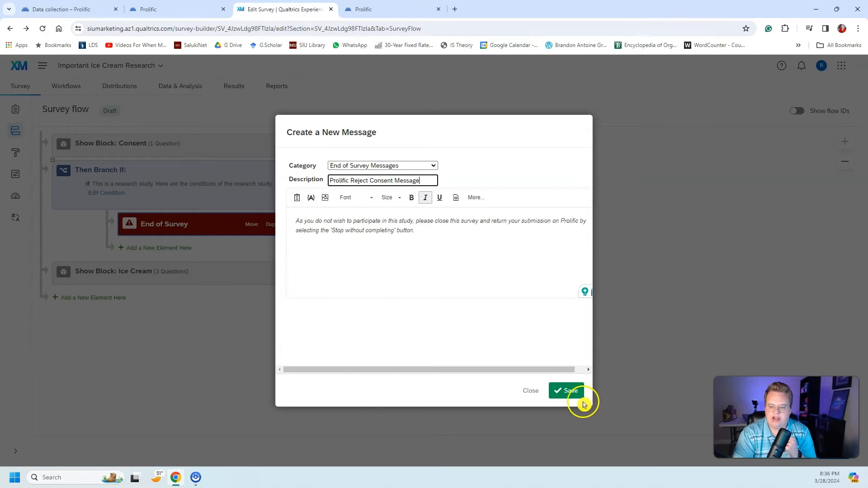
click(565, 393)
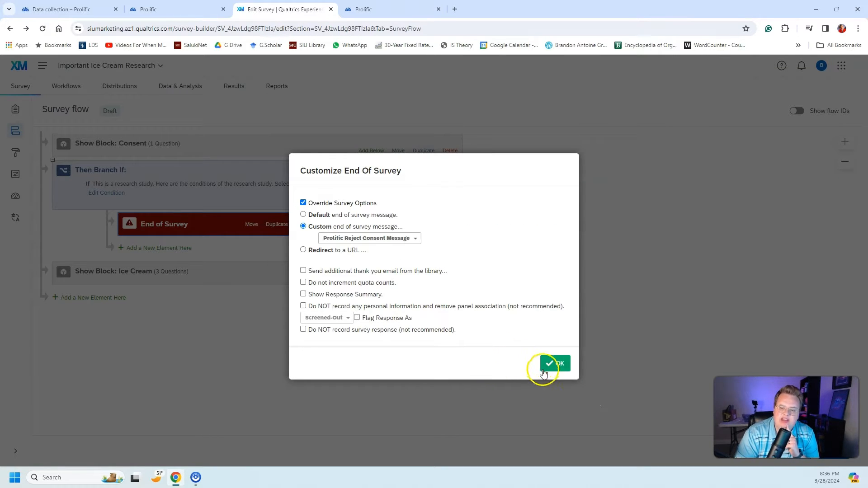
click(549, 362)
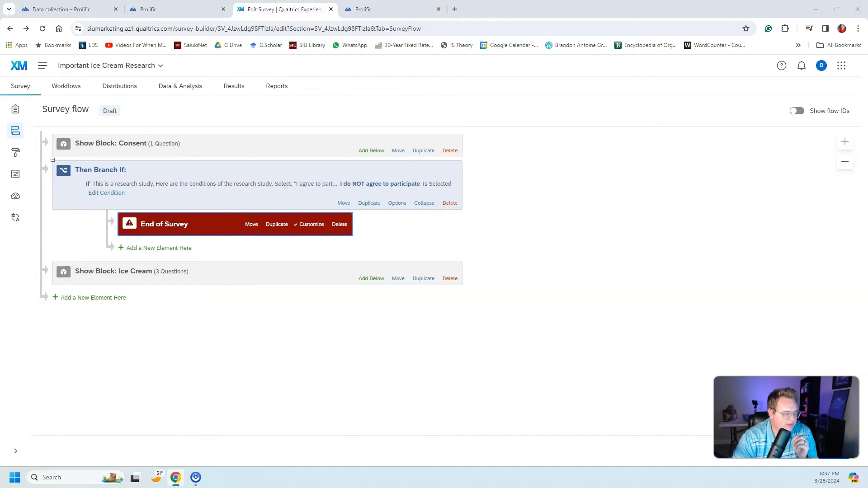
Step: Switch to the draft Prolific study and review its study details and data collection settings, including how Prolific IDs are recorded
click(413, 8)
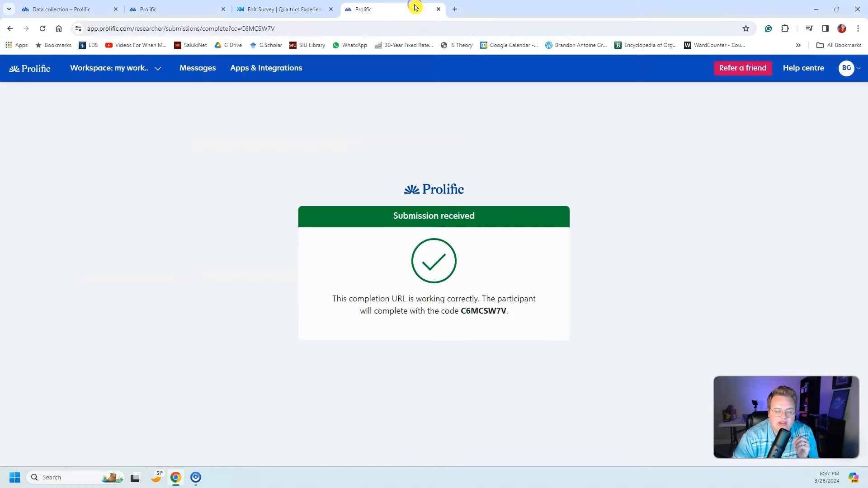
click(174, 9)
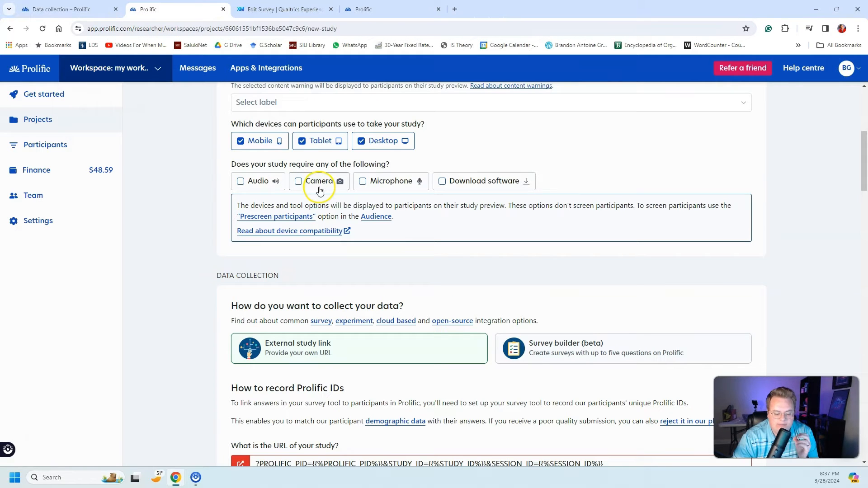
scroll(436, 201, down, 5)
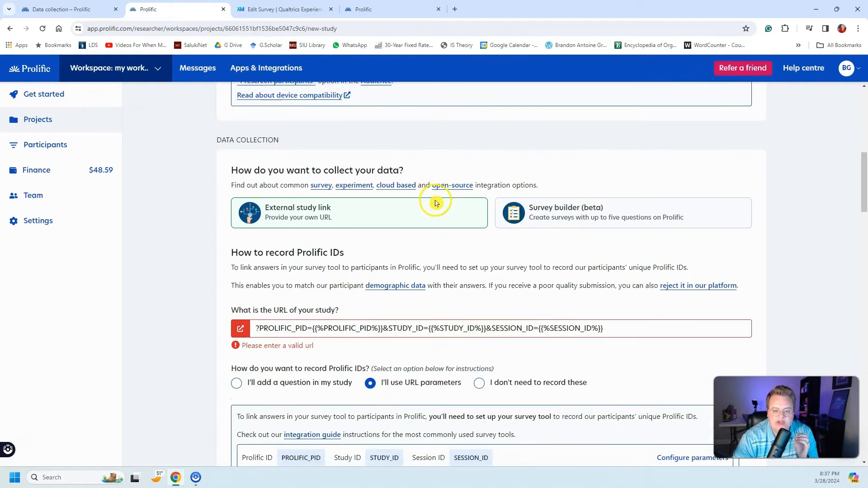
scroll(435, 201, up, 9)
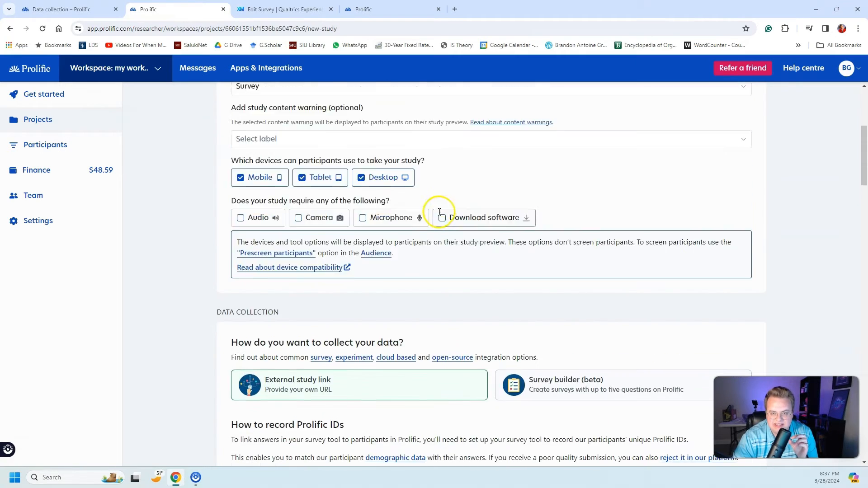
scroll(815, 290, up, 2)
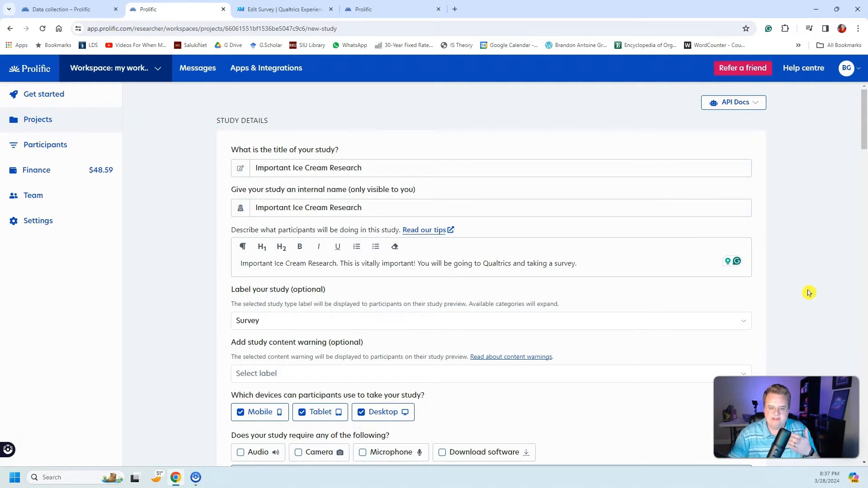
scroll(791, 202, down, 3)
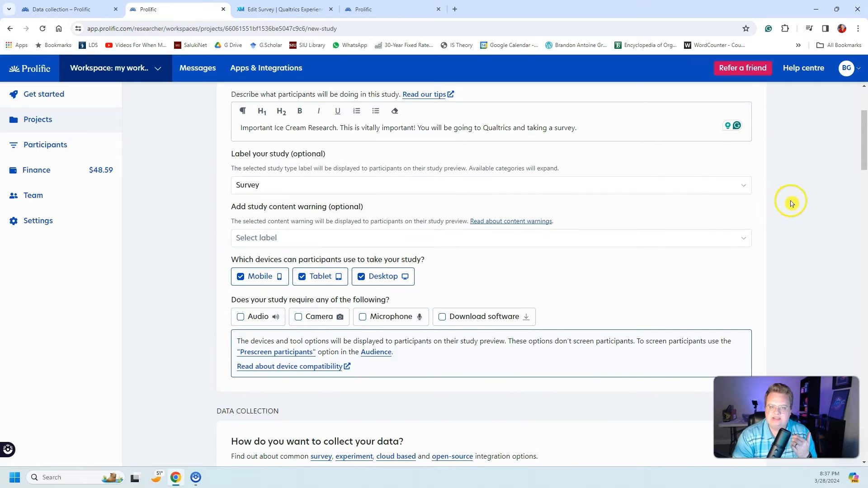
scroll(771, 224, down, 3)
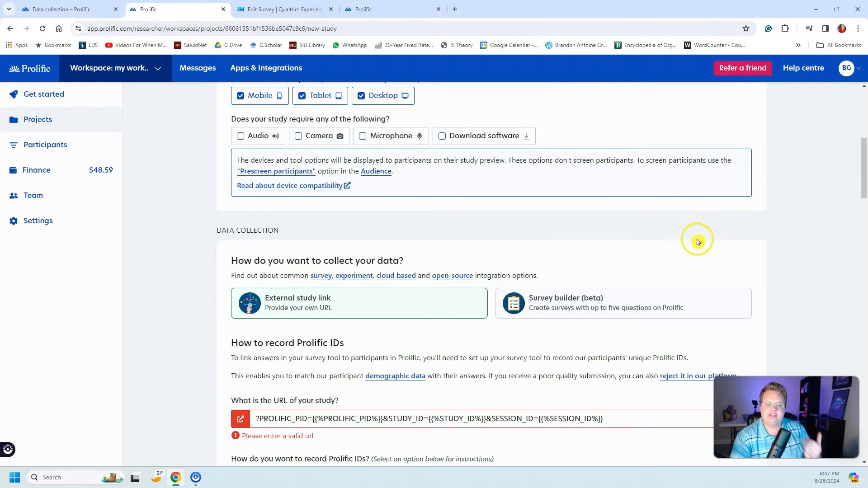
scroll(697, 243, down, 3)
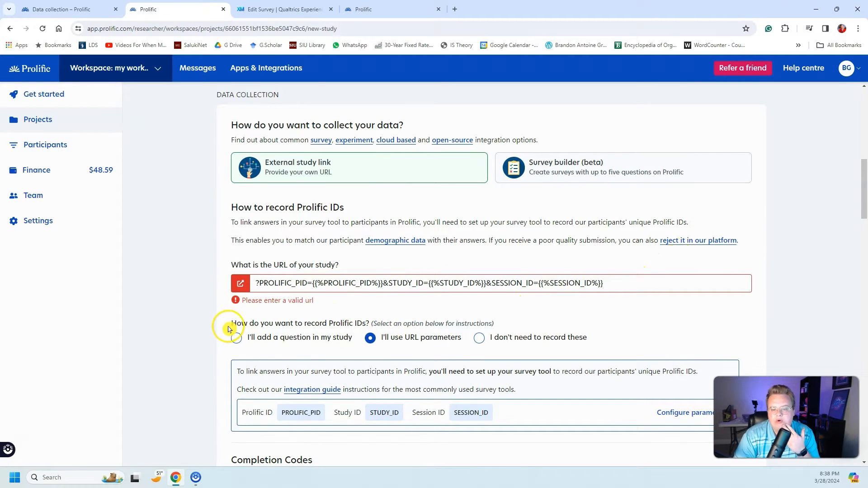
drag(226, 330, 488, 322)
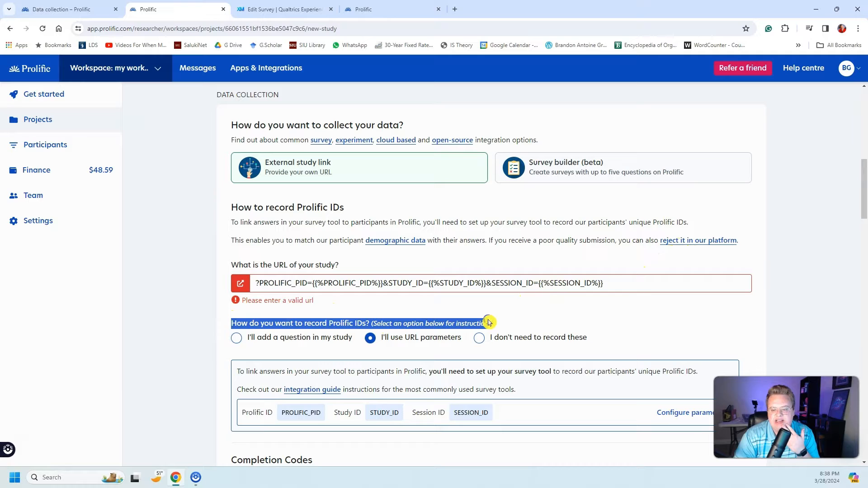
click(630, 318)
scroll(588, 316, down, 2)
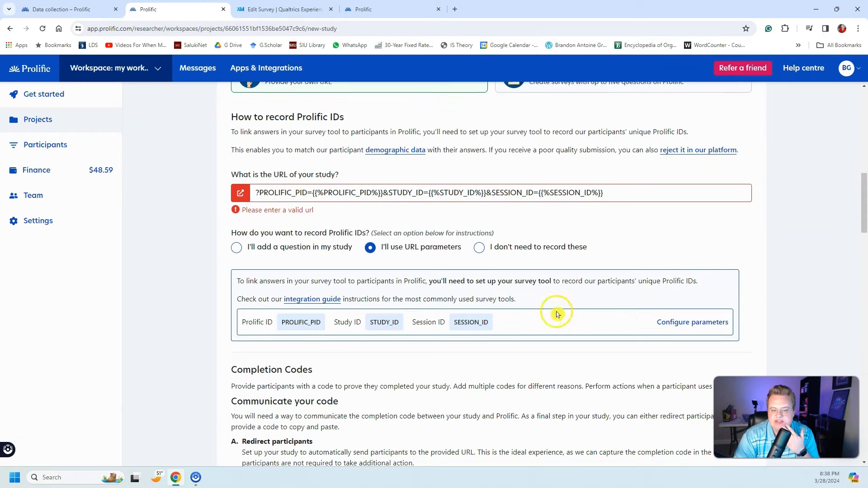
Step: Switch the Prolific ID recording option to "I'll add a question in my study", then return it to "I'll use URL parameters"
click(237, 249)
click(240, 264)
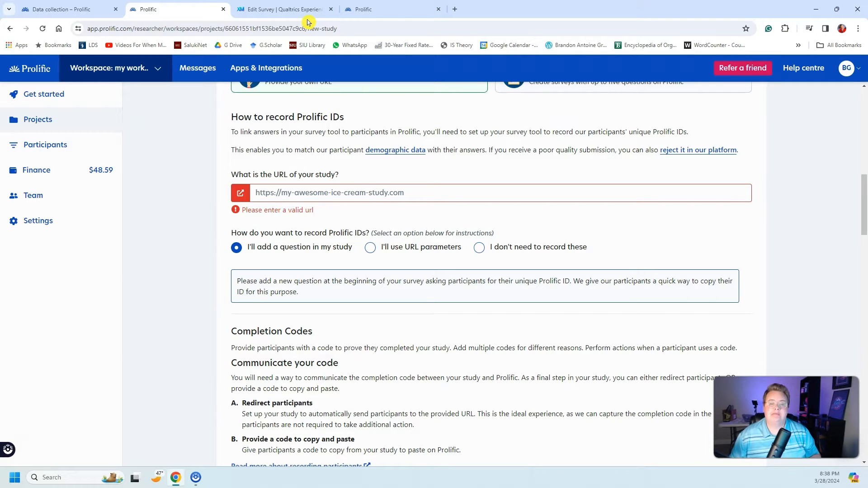
click(378, 253)
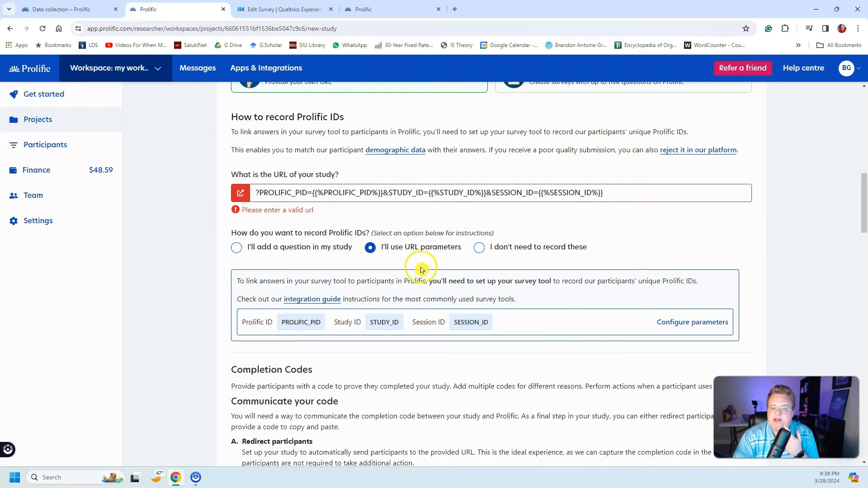
Step: Examine the PROLIFIC_PID, STUDY_ID and SESSION_ID parameters in the study URL and the matching entries under the ID recording options
click(600, 194)
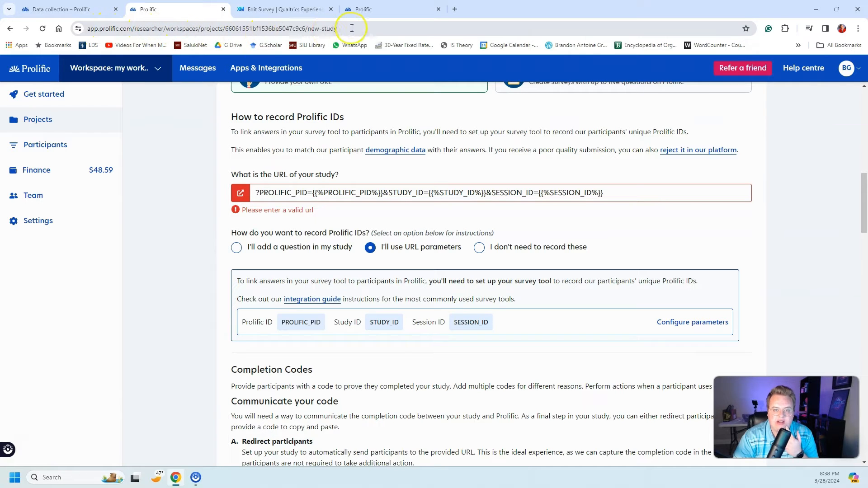
drag(352, 28, 84, 25)
click(646, 225)
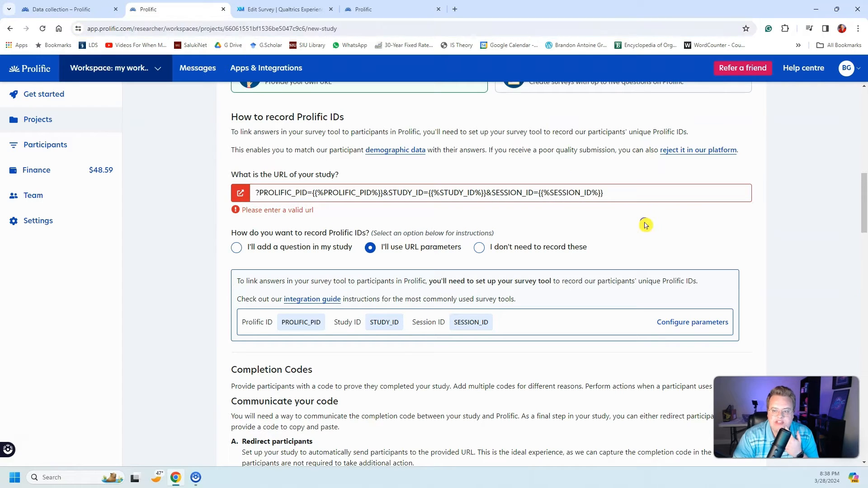
click(606, 193)
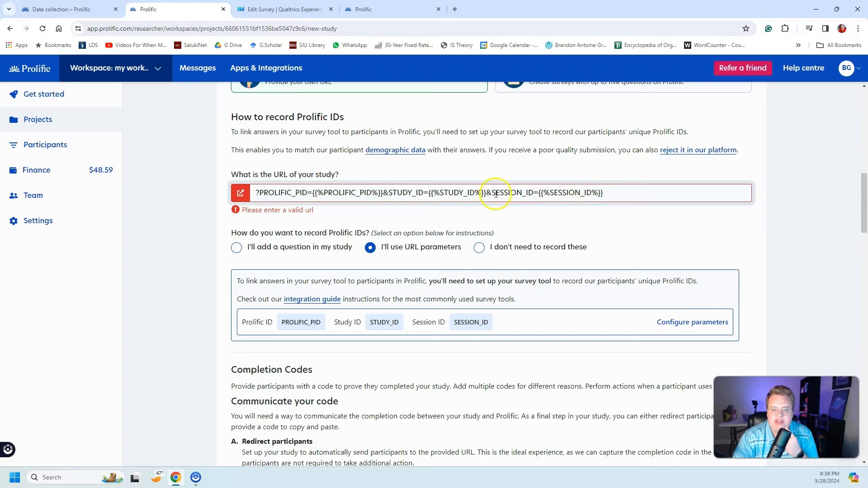
click(258, 192)
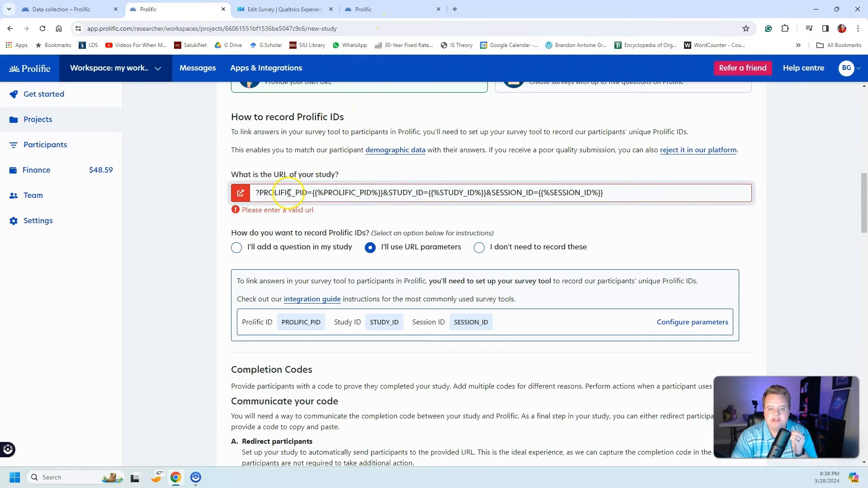
click(259, 193)
drag(259, 193, 311, 193)
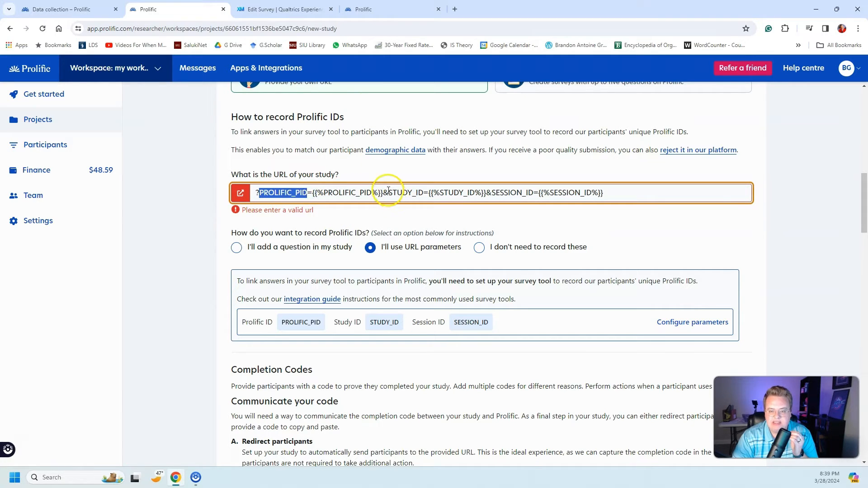
drag(389, 193, 436, 192)
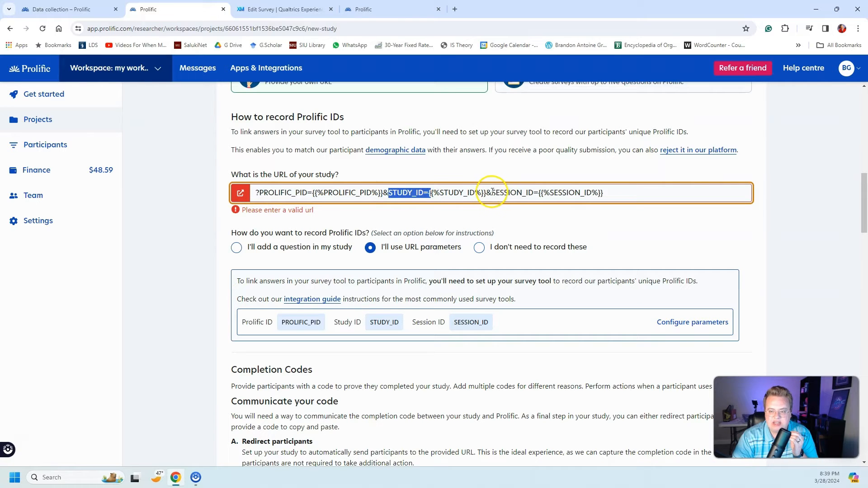
drag(491, 193, 535, 192)
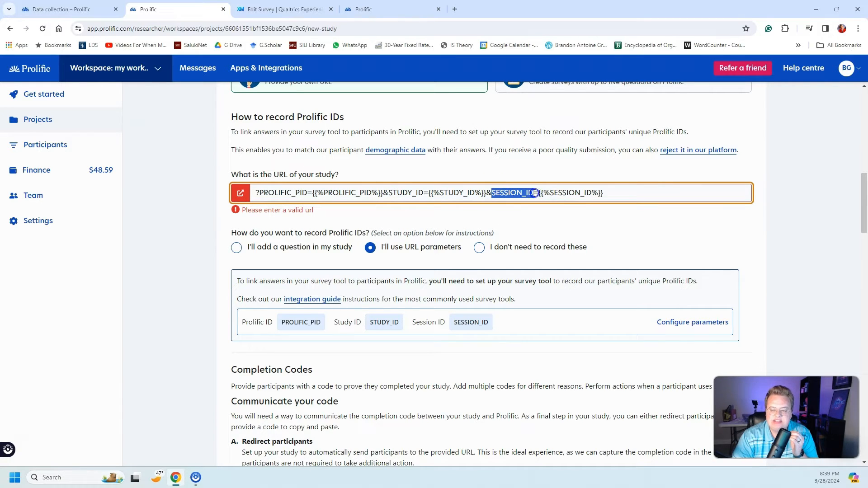
click(785, 214)
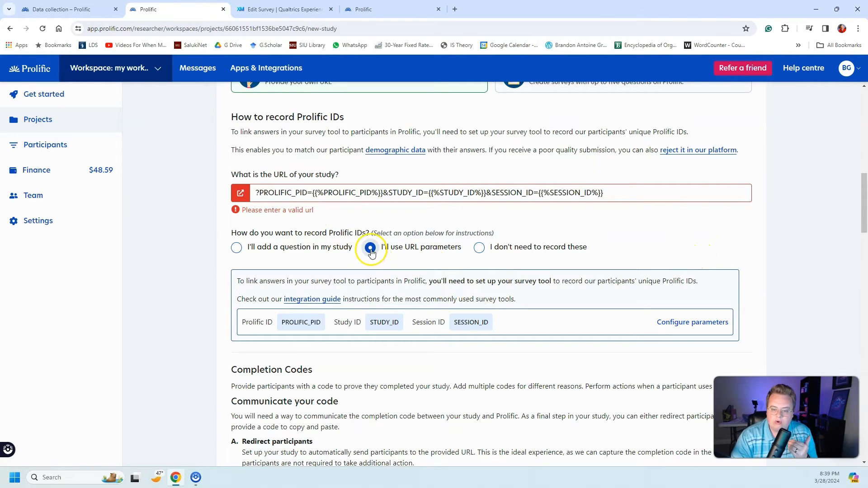
scroll(380, 271, down, 2)
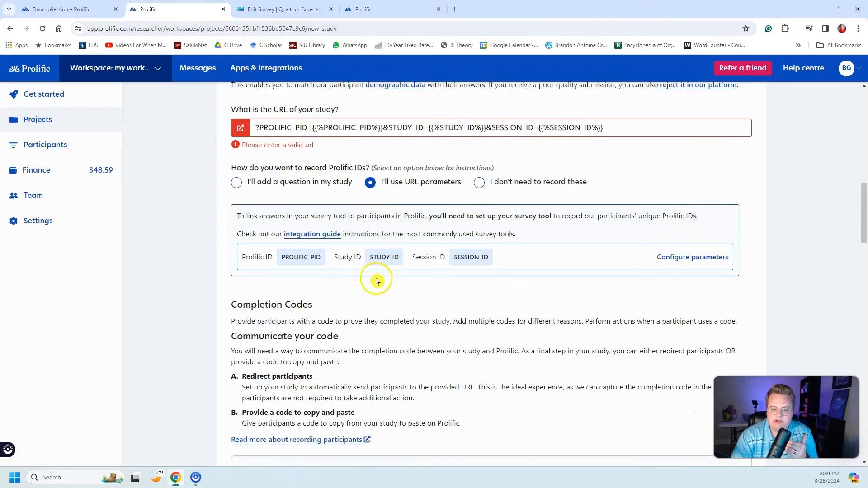
drag(275, 234, 244, 233)
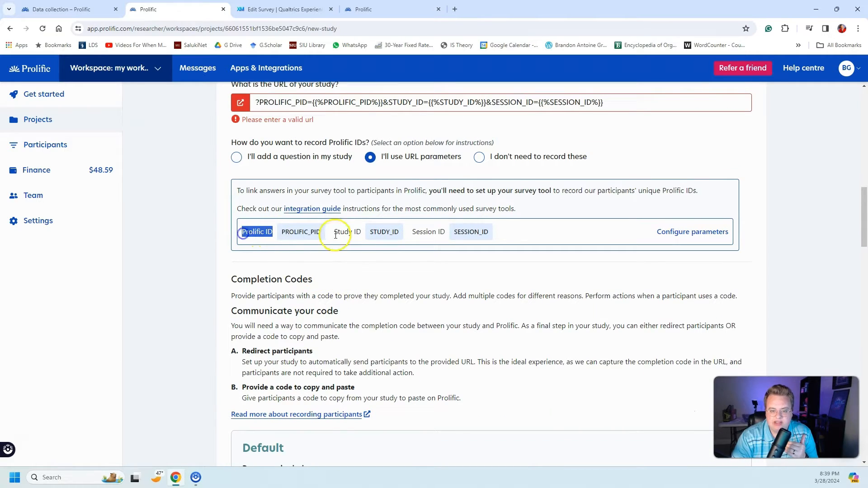
drag(362, 232, 339, 234)
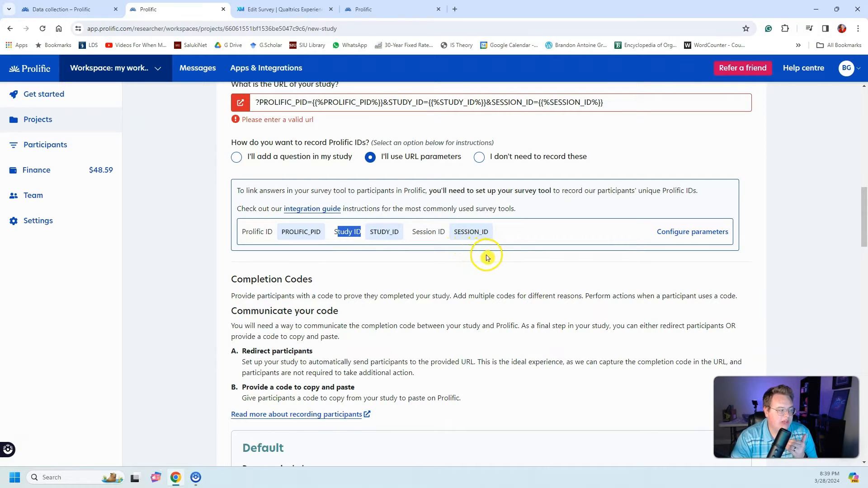
drag(445, 232, 407, 233)
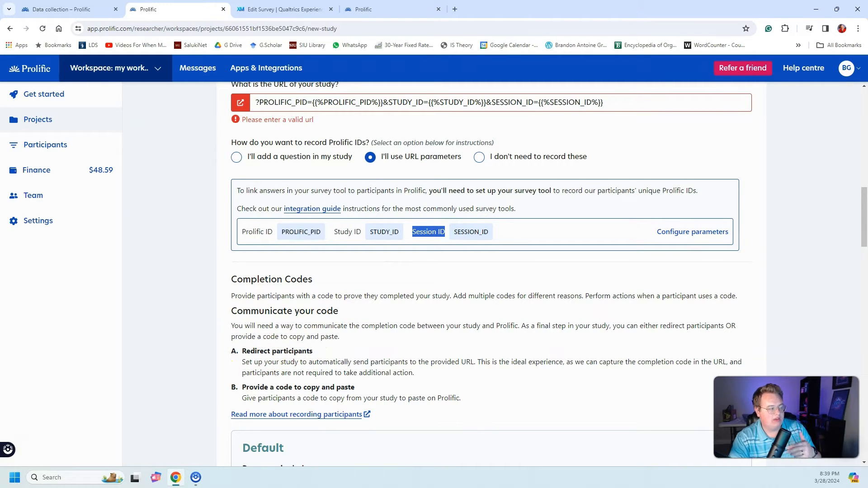
click(151, 277)
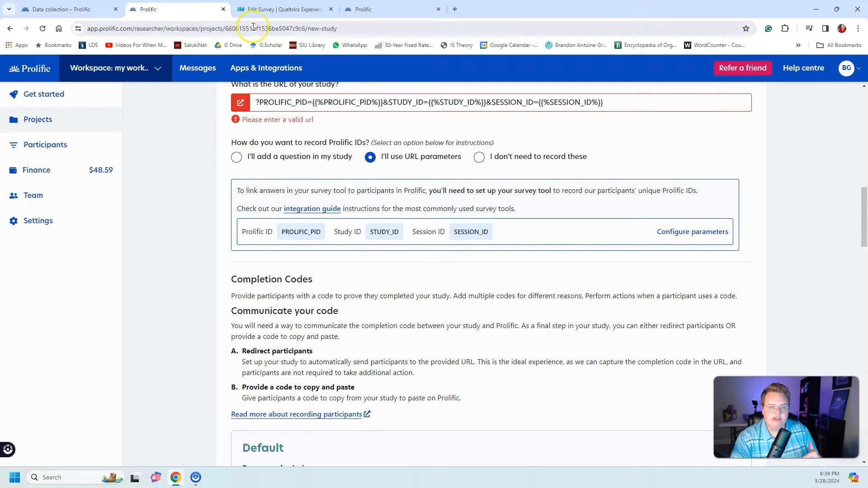
Step: Switch back to the Qualtrics survey and open the survey builder, saving the survey flow changes
click(260, 10)
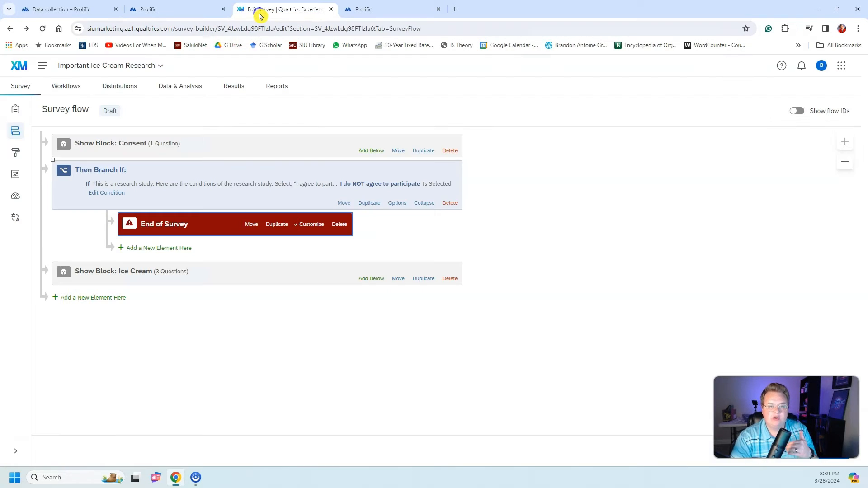
click(18, 115)
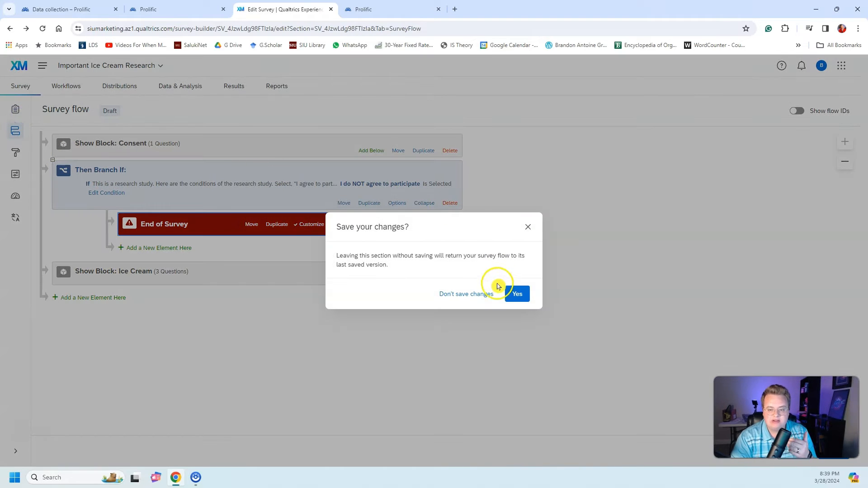
click(518, 294)
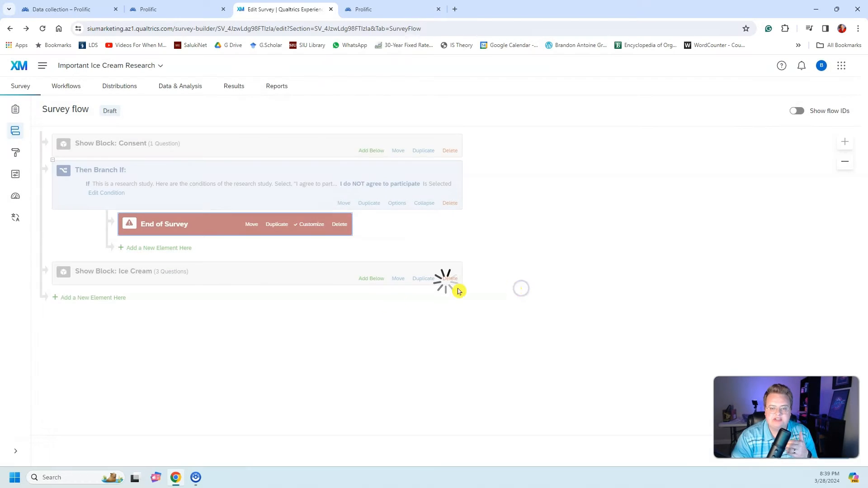
Step: Add a new block after the last question block, just before the End of Survey, and name it "ID Capture"
scroll(368, 335, down, 15)
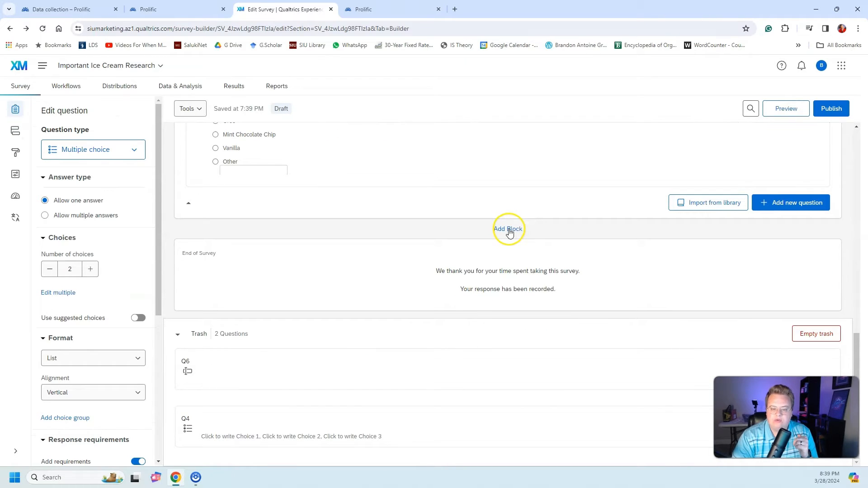
click(509, 230)
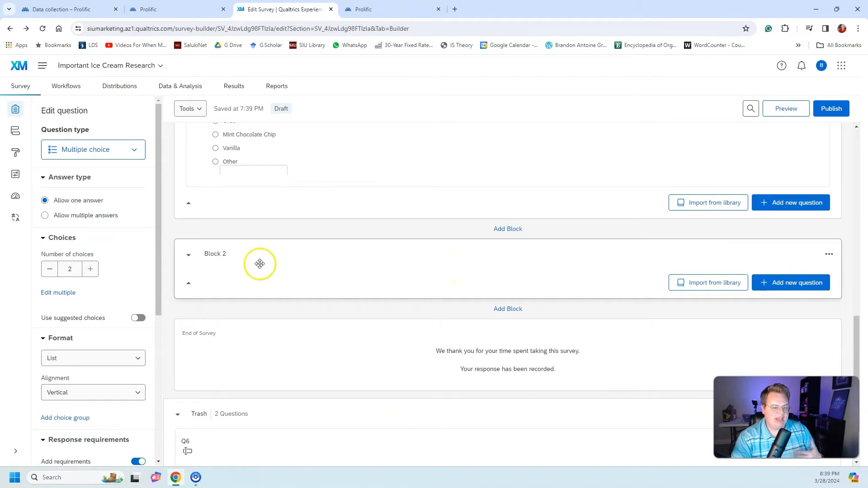
click(225, 256)
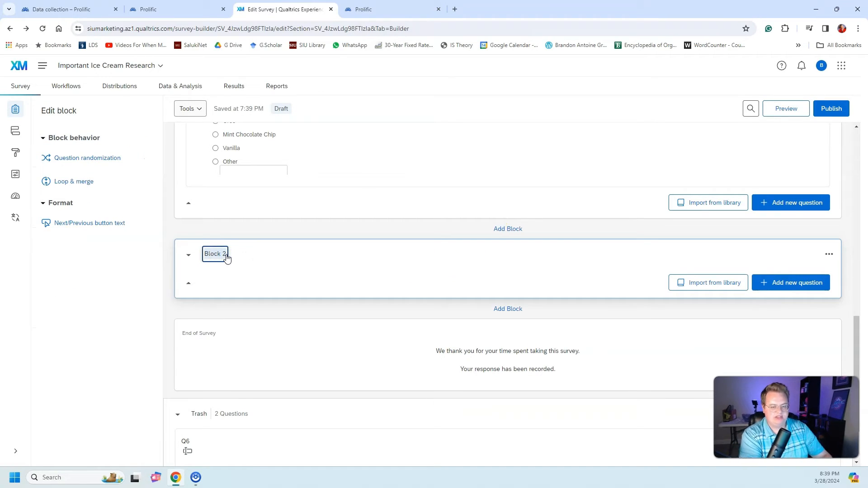
key(ctrl+a)
text(ID Cap)
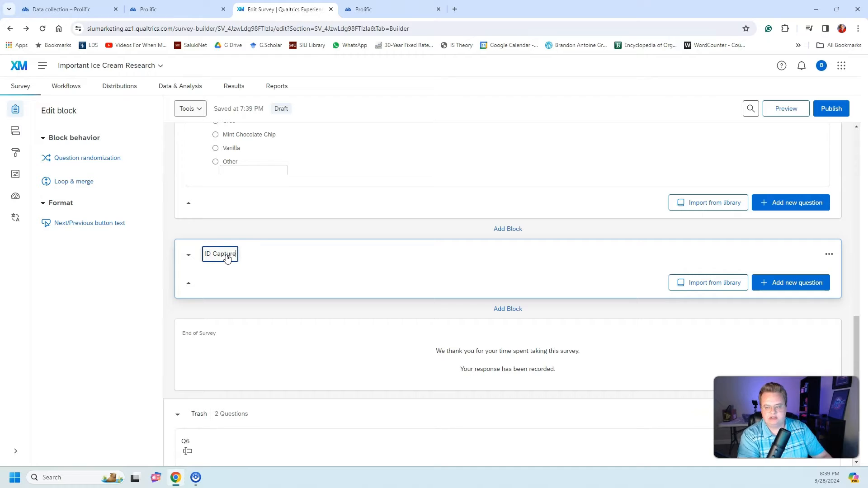
Step: Add a text entry question to the ID Capture block, pasting "What is your Prolific ID? Please note that this response should auto-fill with the correct ID"
click(761, 287)
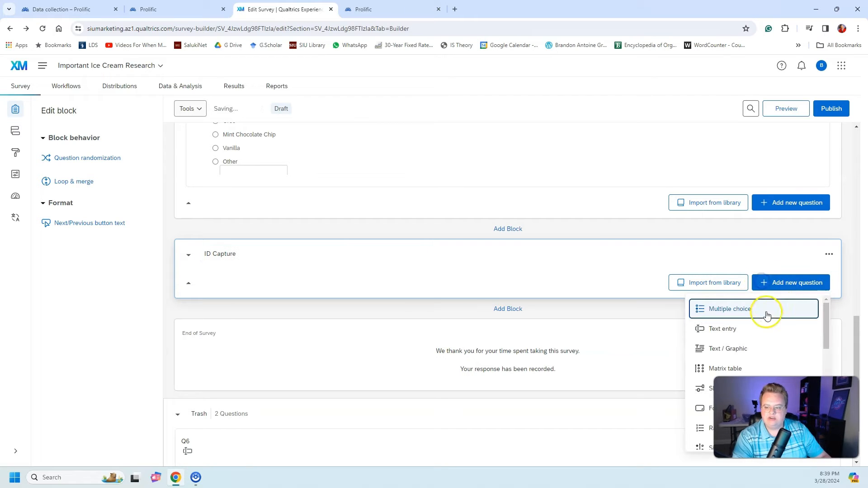
click(744, 329)
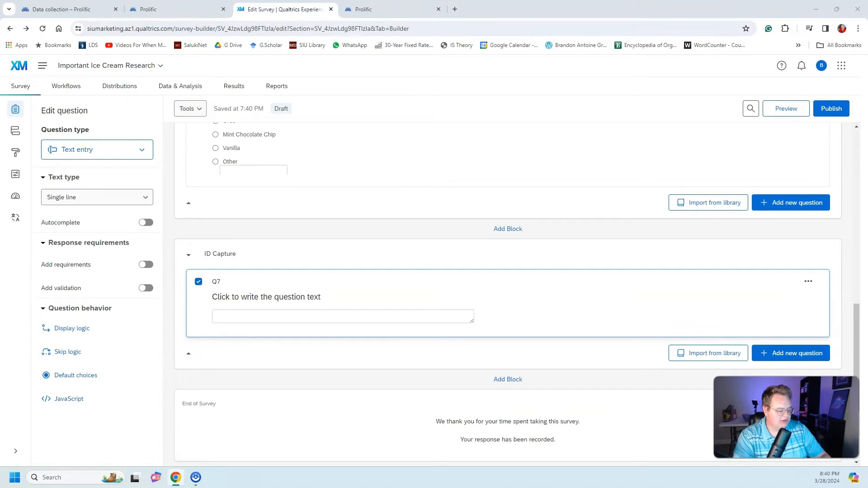
click(285, 296)
text(What is your Prolific ID? Please note that this response should auto-fill with the correct ID)
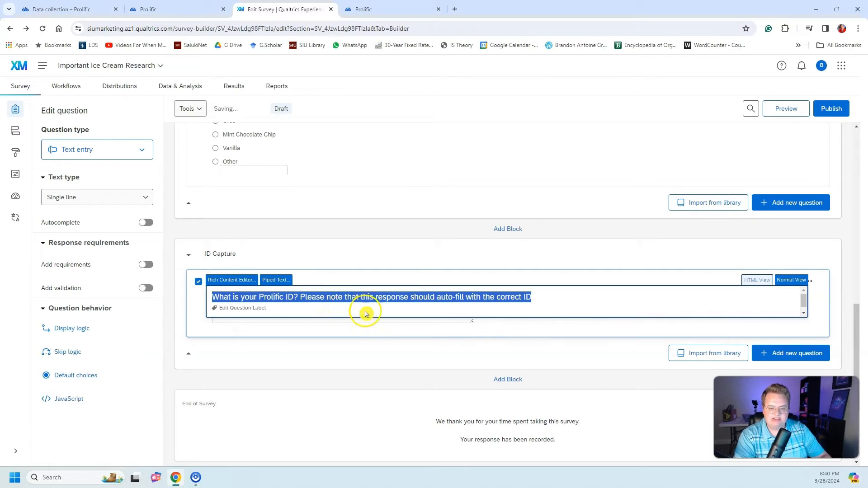
click(852, 274)
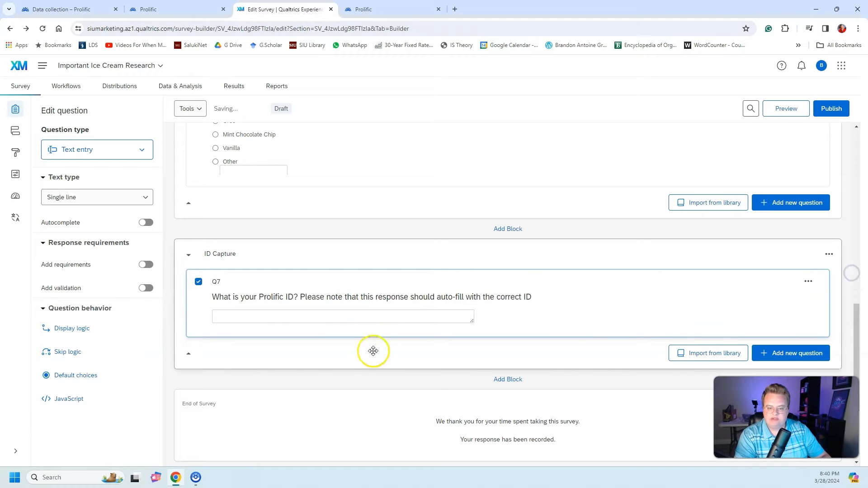
click(352, 316)
text(fsdgsdfgfgdgvf)
click(366, 330)
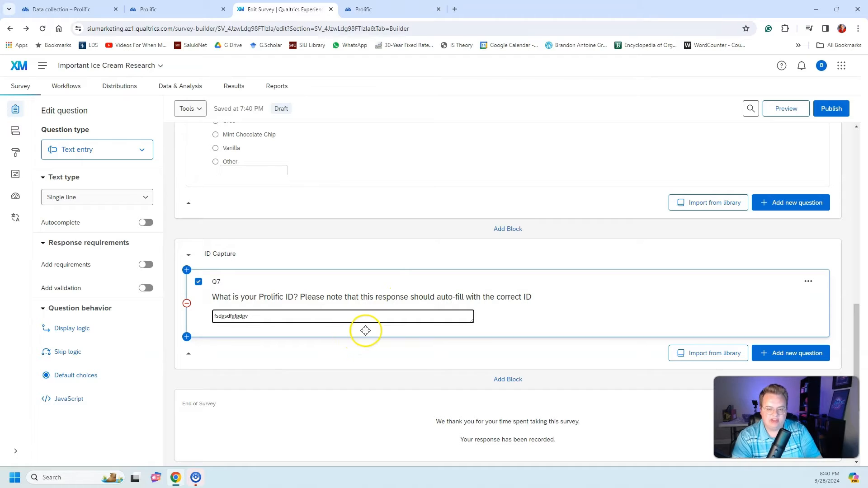
key(BackSpace)
key(BackSpace)
key(BackSpace)
key(BackSpace)
key(BackSpace)
key(BackSpace)
key(BackSpace)
click(849, 278)
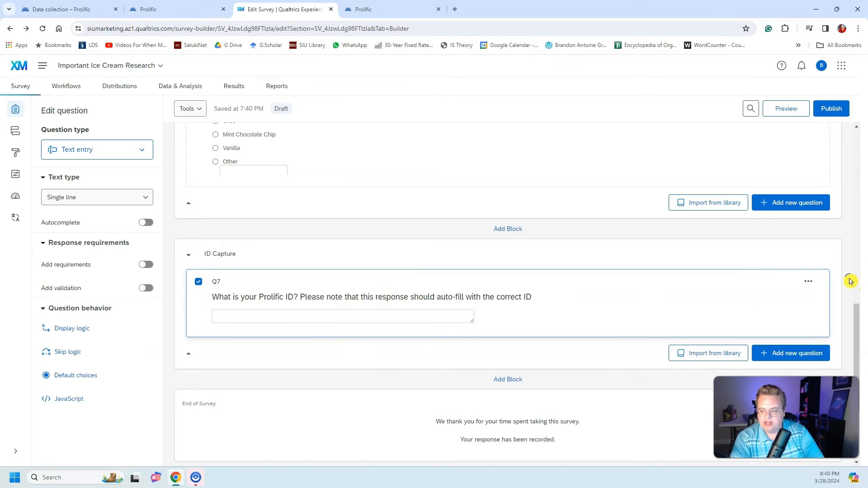
Step: Relabel the Prolific ID question in the ID Capture block as "PID"
click(393, 299)
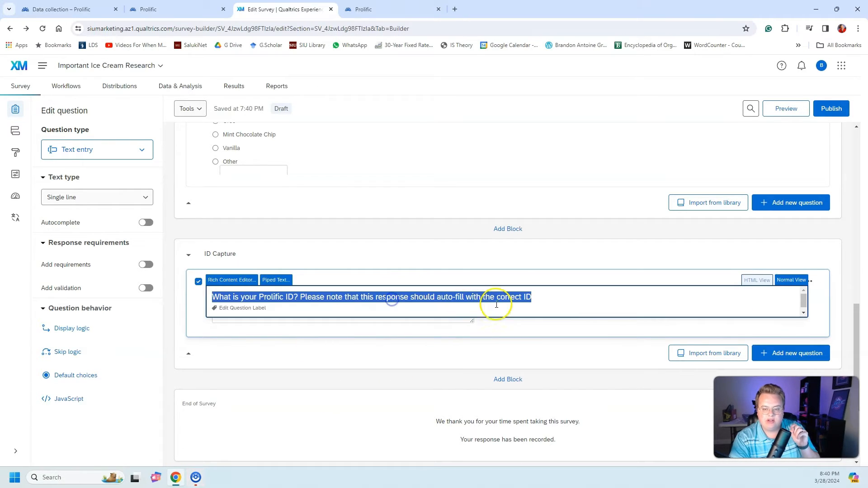
drag(569, 301, 299, 298)
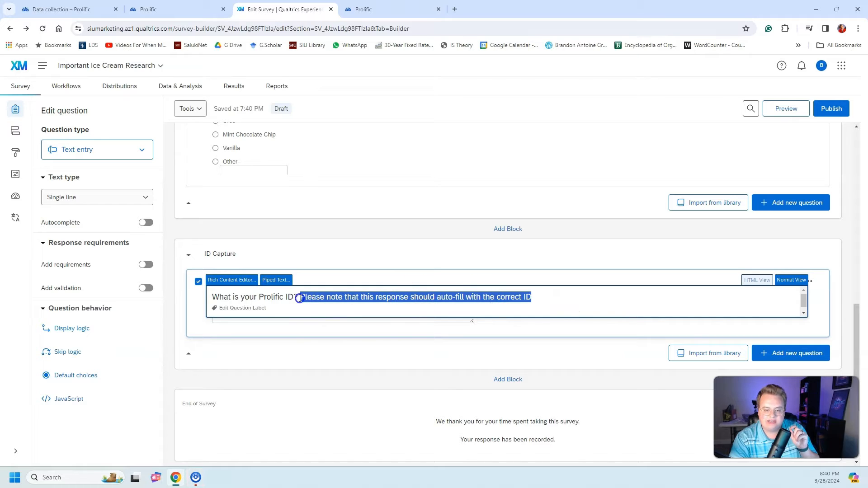
click(164, 353)
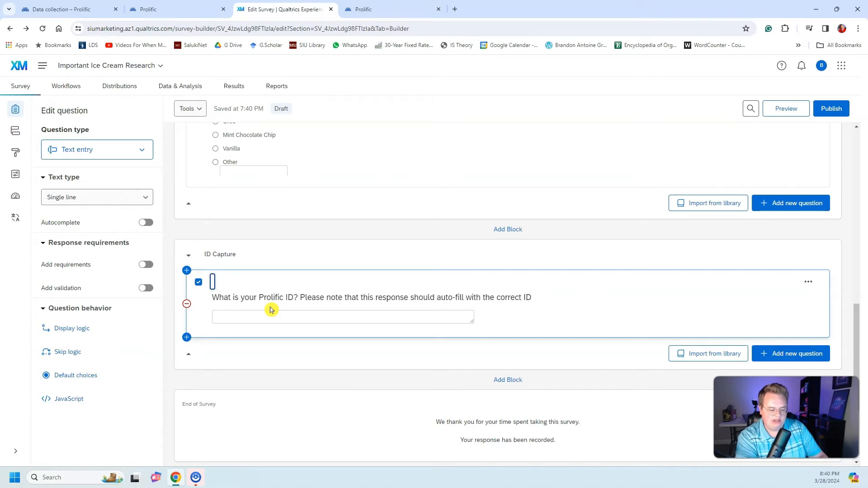
click(849, 281)
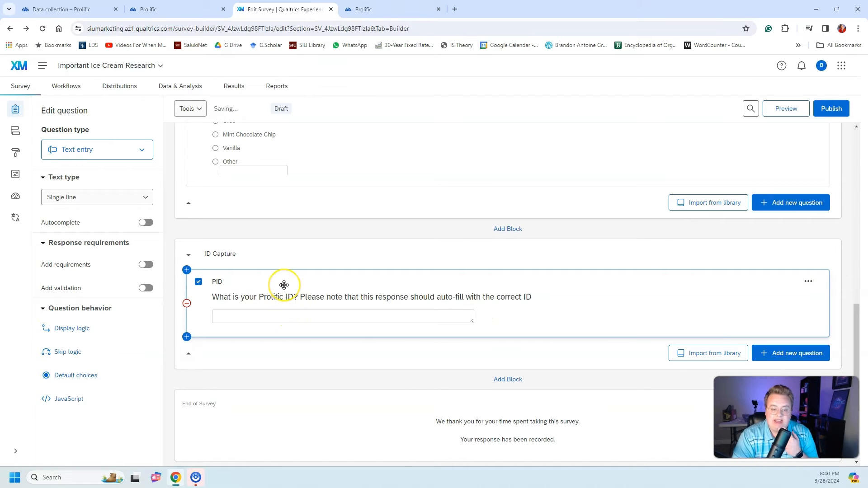
click(286, 315)
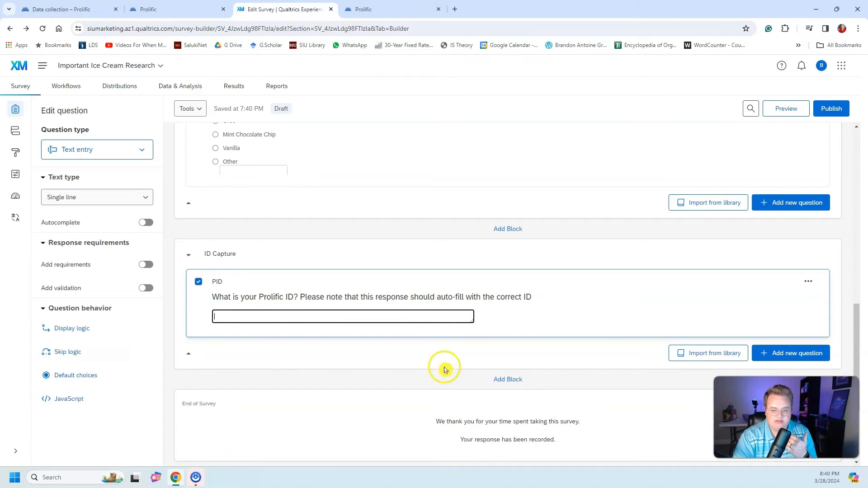
Step: Add an embedded data element with the field PROLIFIC_PID at the end of the survey flow, below the ID Capture block
click(20, 136)
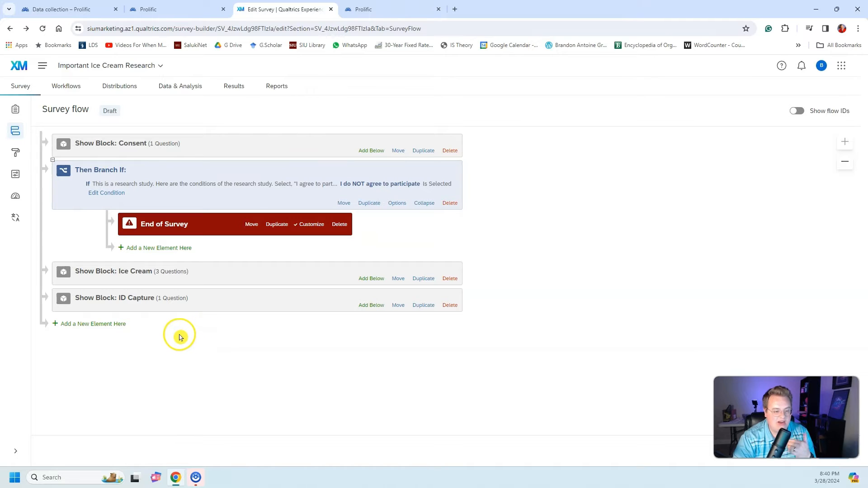
click(100, 326)
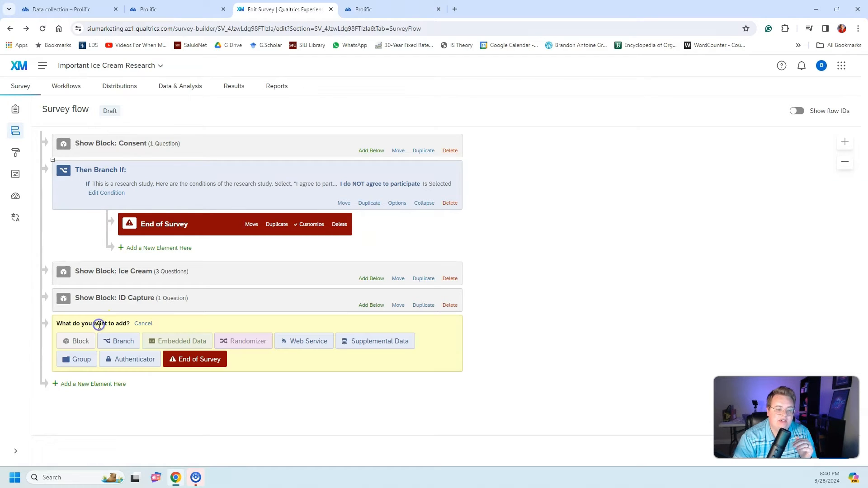
click(161, 341)
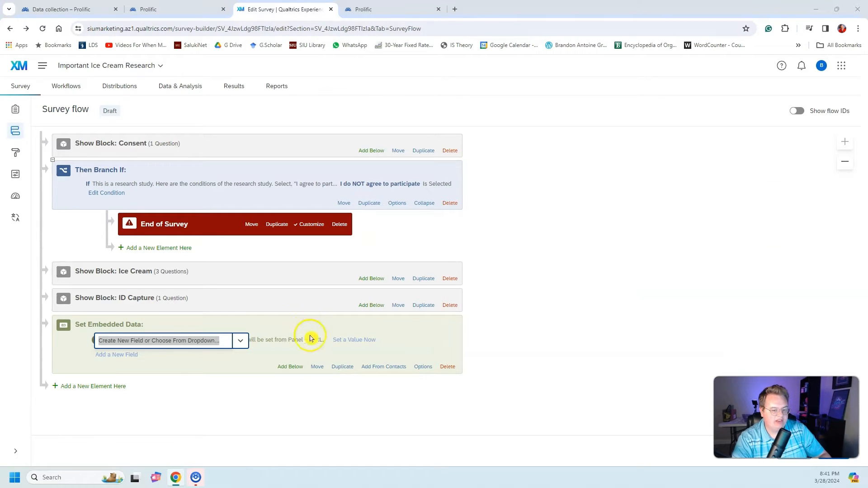
click(218, 341)
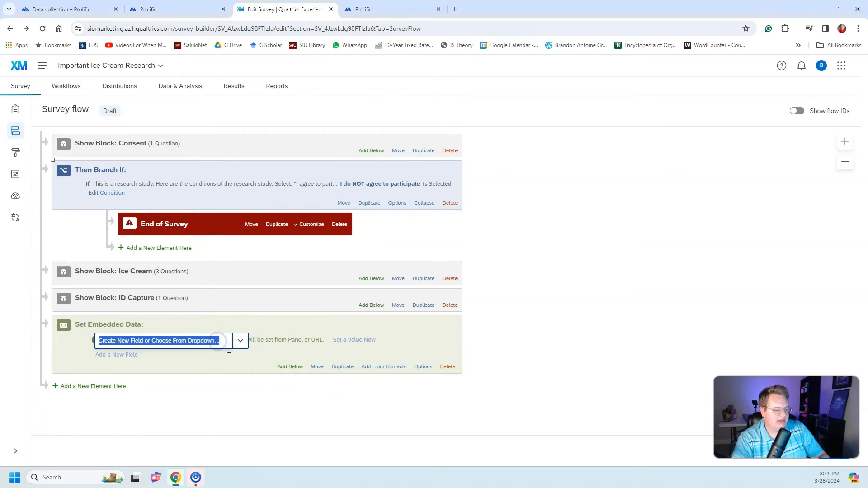
text(PROLIFIC_PID)
key(Return)
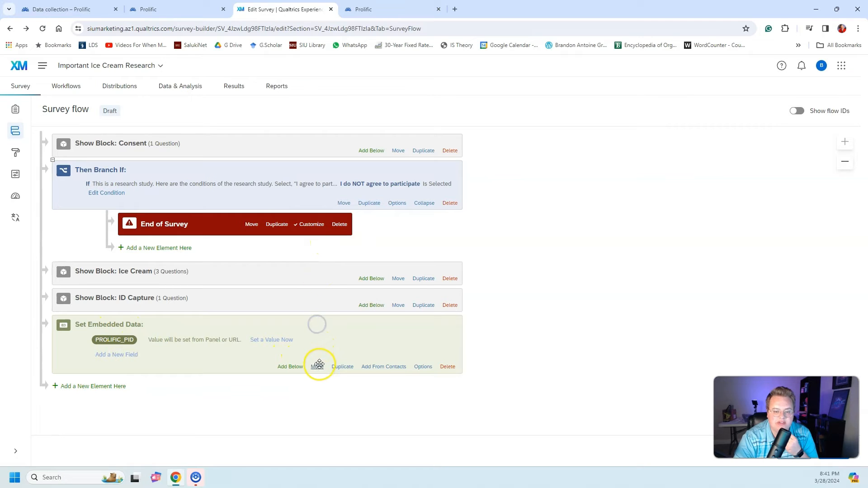
Step: Move the embedded data element to the start of the survey flow, above the Consent block, and return to the survey builder, saving the changes
drag(317, 367, 308, 134)
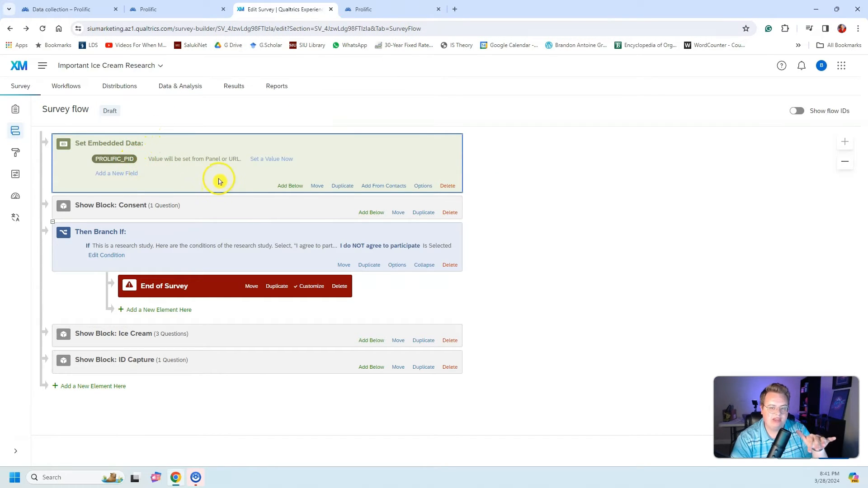
click(16, 111)
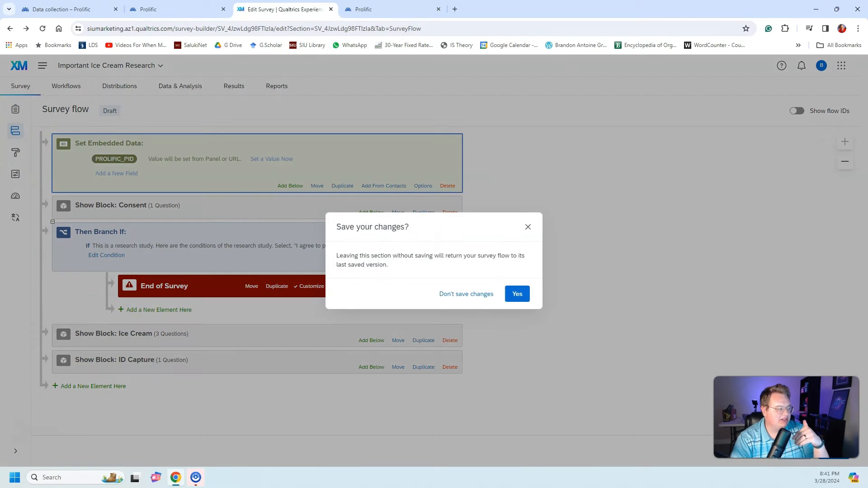
click(517, 293)
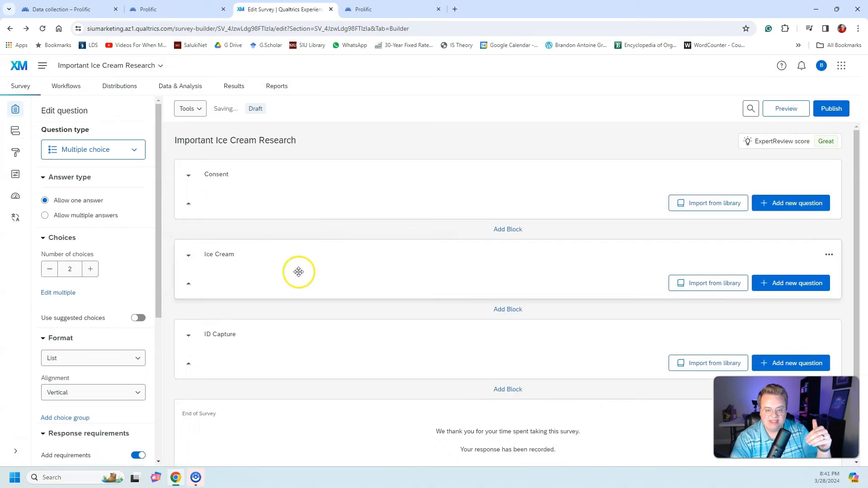
Step: Set the PID question's default answer to piped text from the embedded data field PROLIFIC_PID and save it
scroll(312, 268, down, 10)
scroll(363, 223, up, 2)
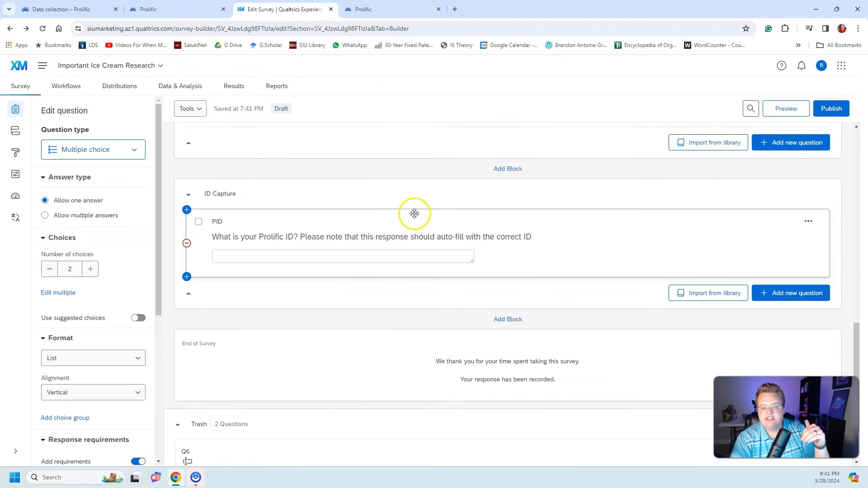
click(415, 220)
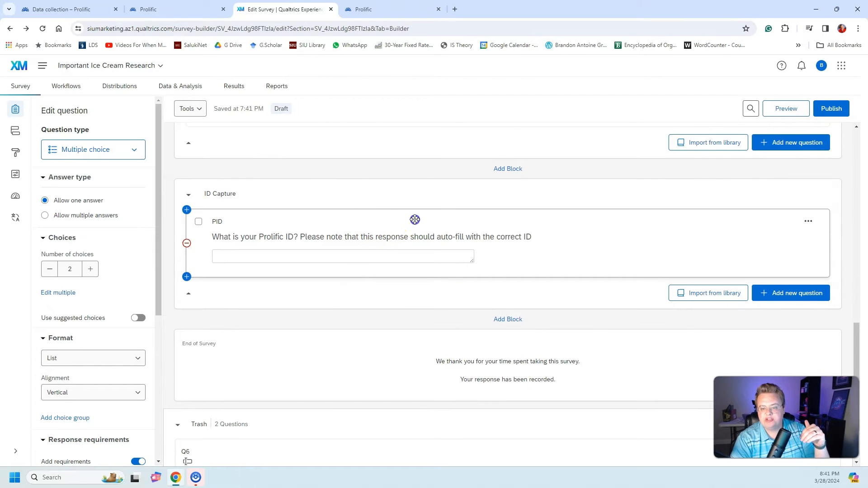
right_click(407, 255)
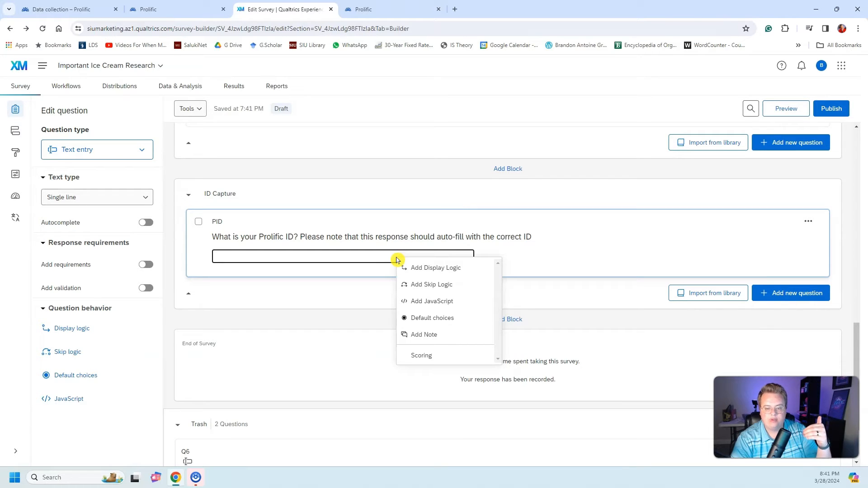
click(92, 375)
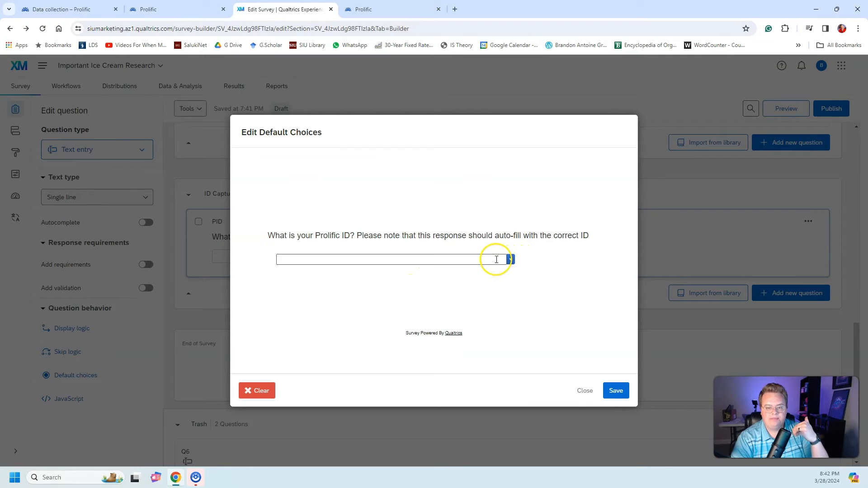
click(511, 259)
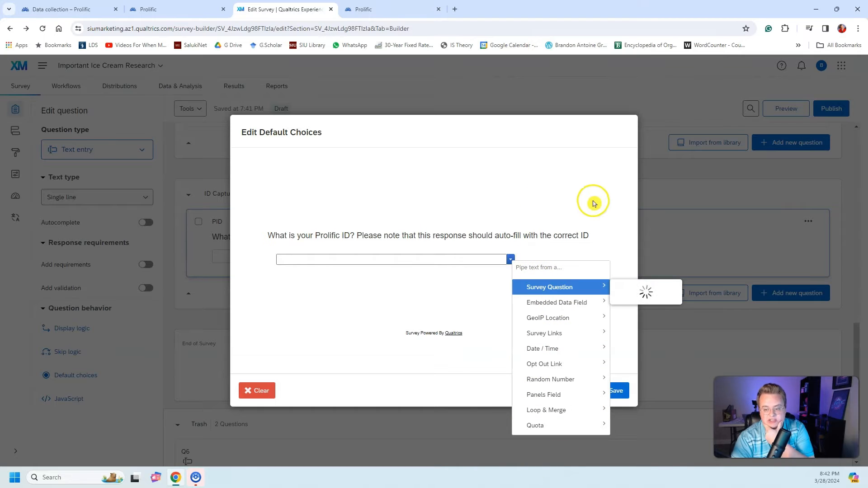
mouse_move(570, 308)
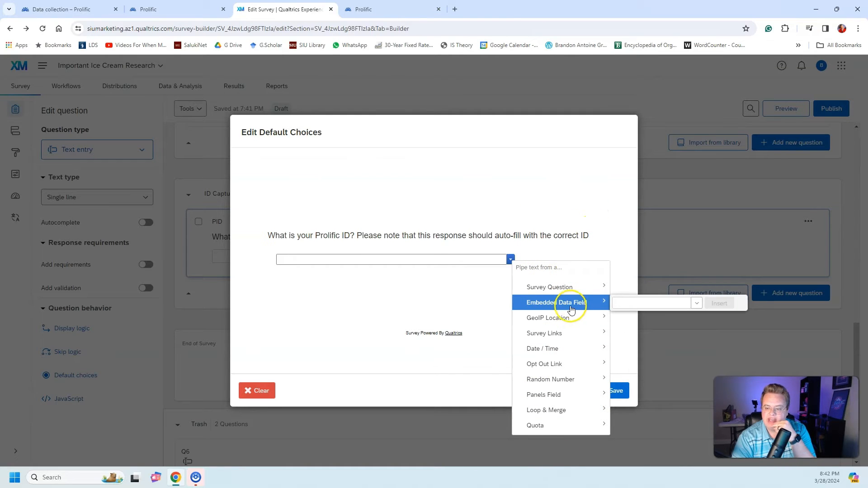
click(695, 303)
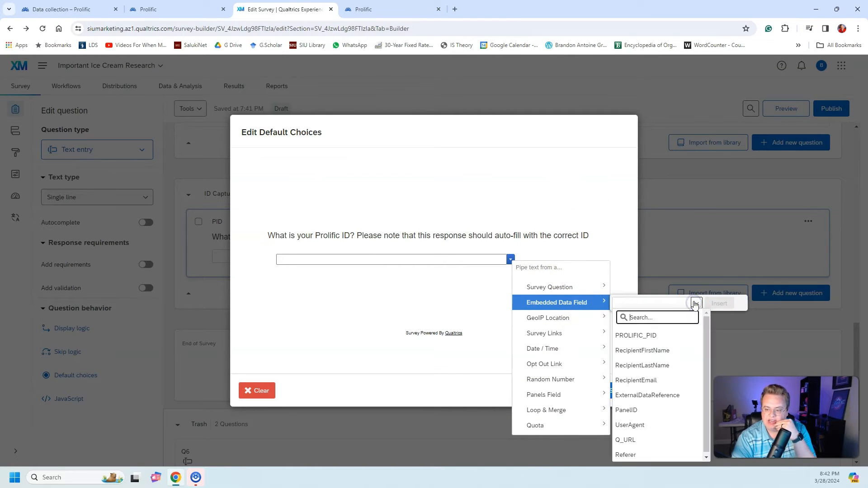
click(660, 335)
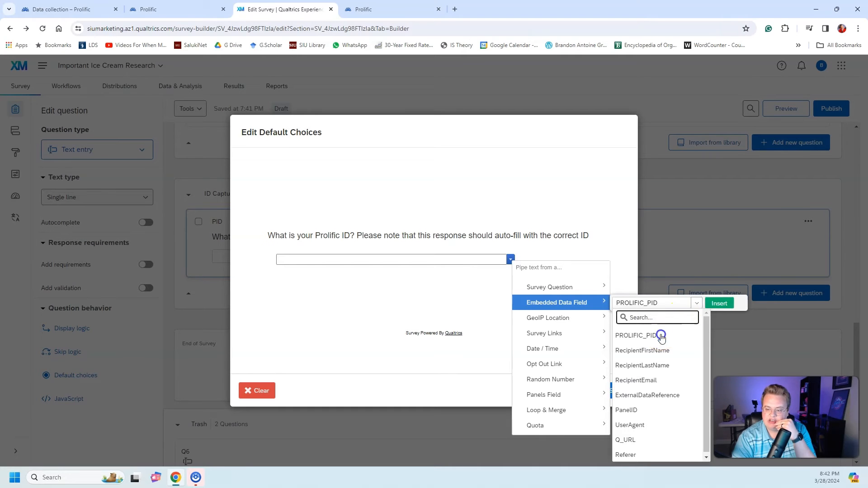
click(718, 304)
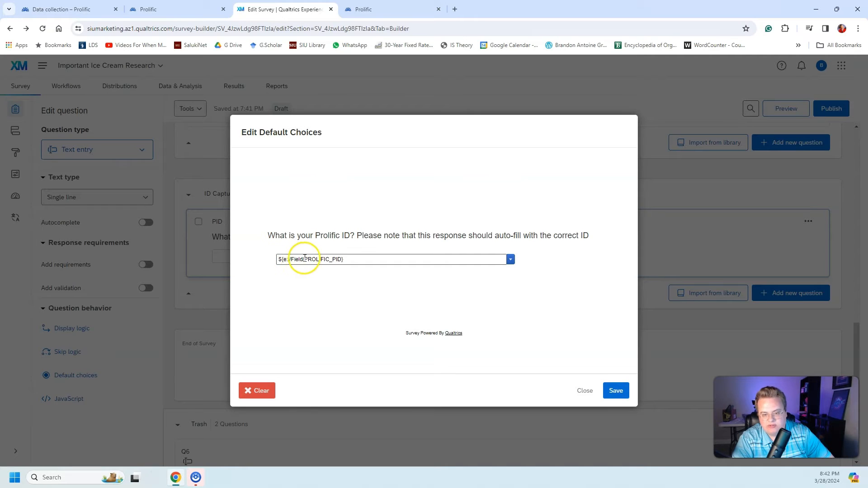
drag(304, 259, 342, 259)
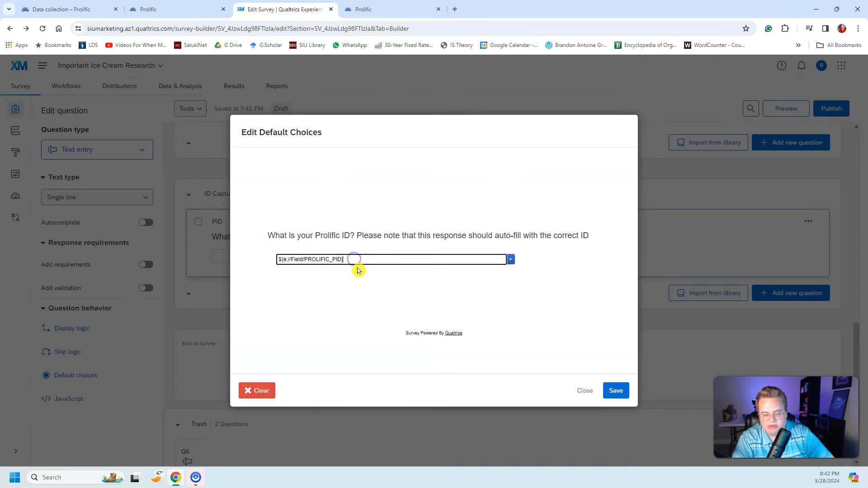
click(618, 390)
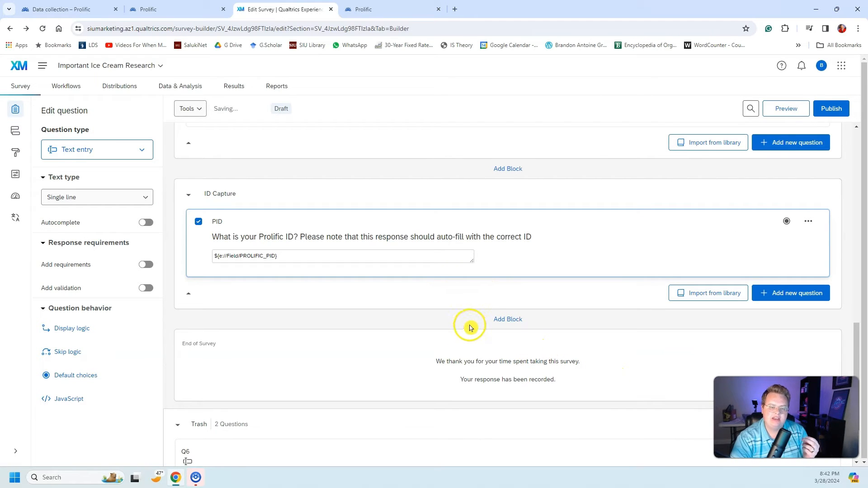
drag(276, 258, 251, 259)
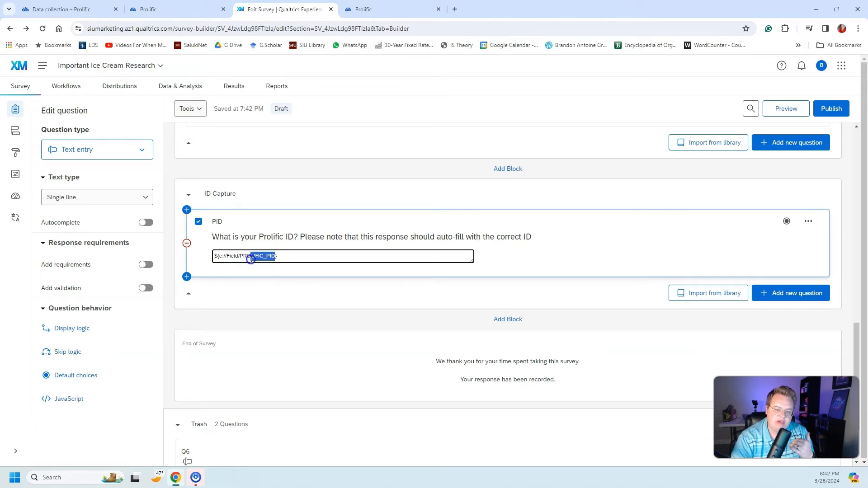
click(360, 327)
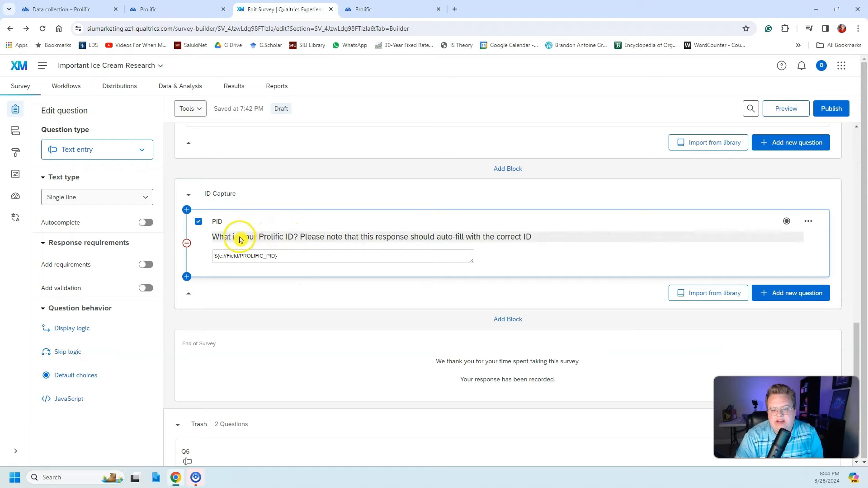
drag(286, 260, 210, 254)
click(267, 325)
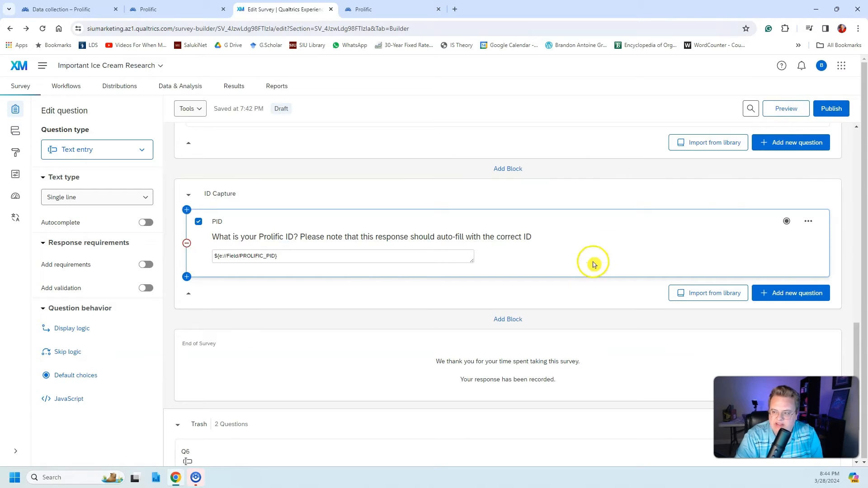
Step: Publish and activate the survey, keeping the description "User-published version", and copy its anonymous link
click(831, 110)
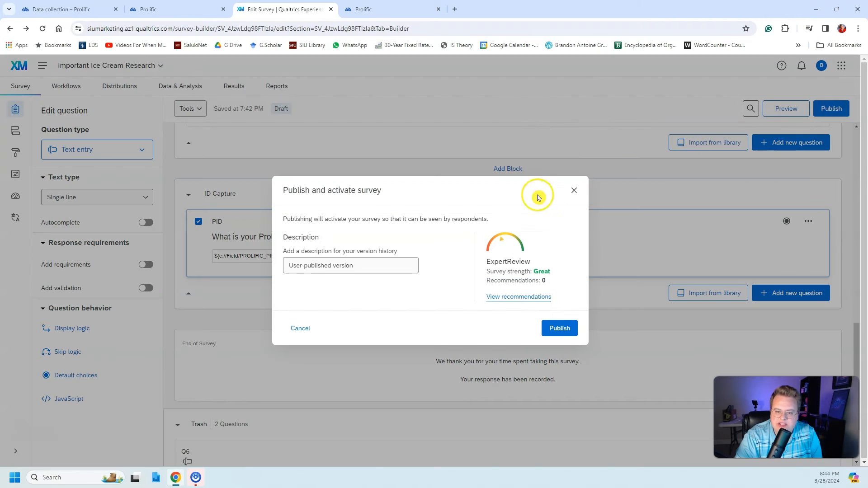
click(561, 327)
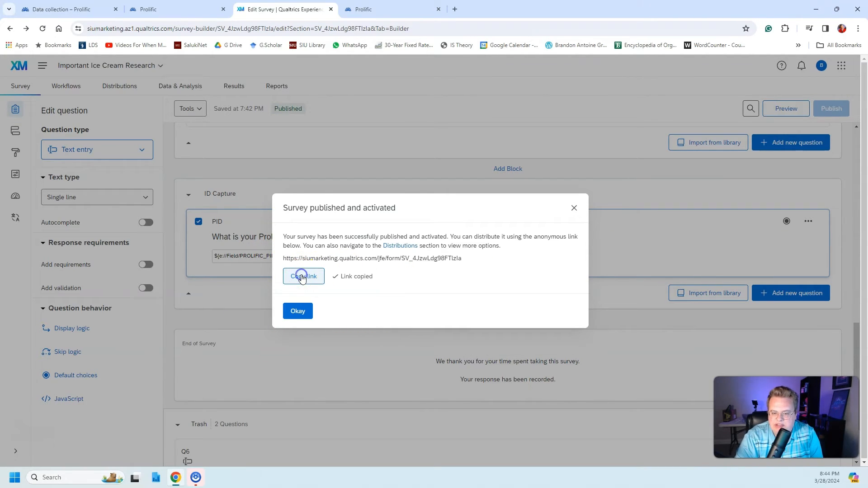
Step: Switch to the Prolific study draft and replace the contents of its study URL with the copied Qualtrics survey link
click(388, 9)
click(184, 10)
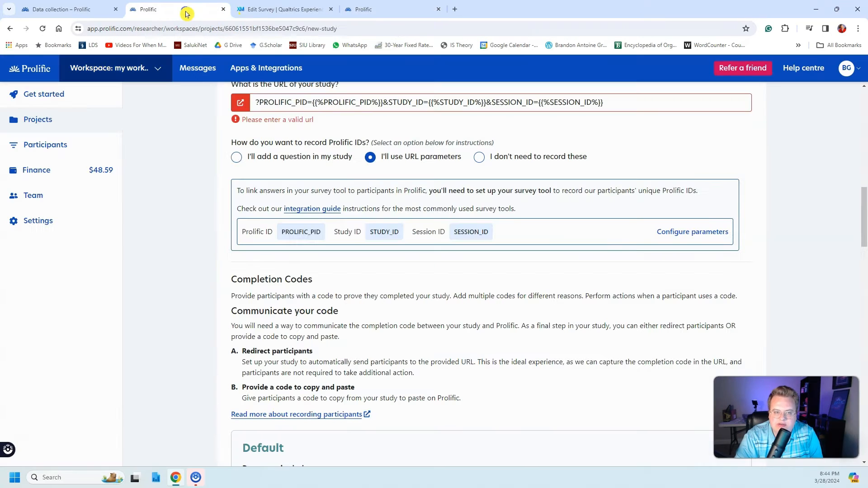
scroll(390, 276, up, 2)
click(256, 189)
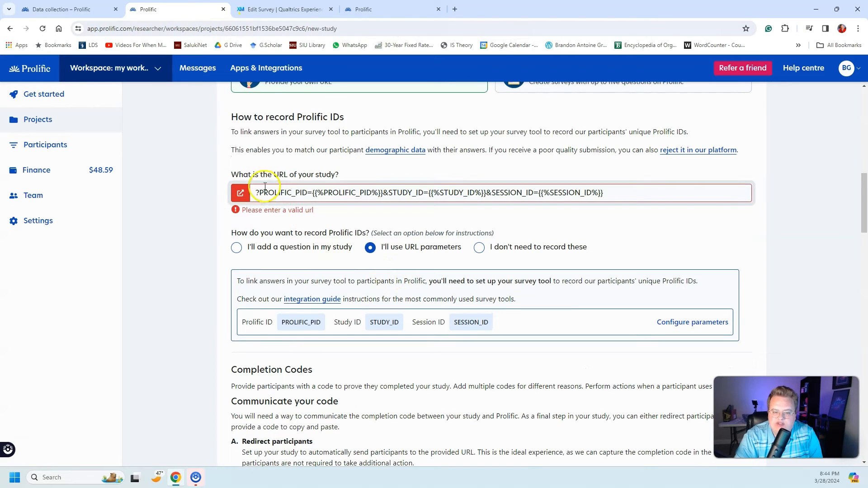
click(604, 192)
drag(604, 192, 190, 170)
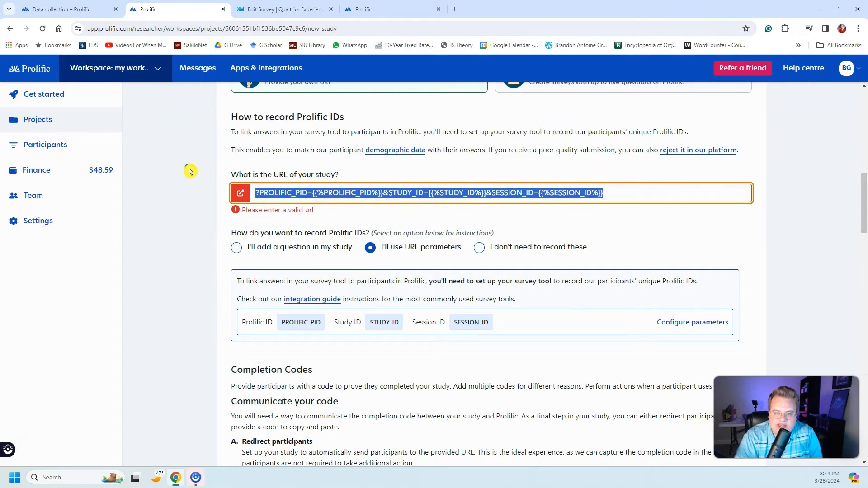
text(https://siumarketing.qualtrics.com/jfe/form/SV_4JzwLdg98FTlzIa)
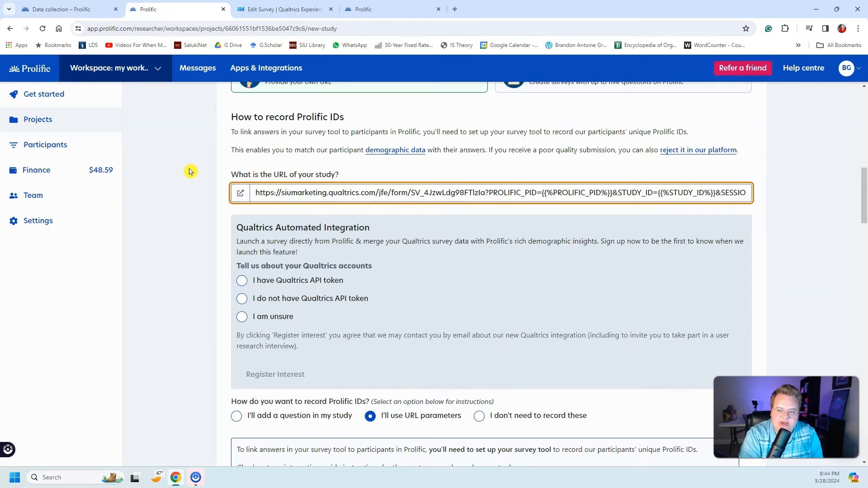
Step: Copy the survey's anonymous link again from Qualtrics and re-enter it as the Prolific study's URL in place of the existing entry
triple_click(563, 192)
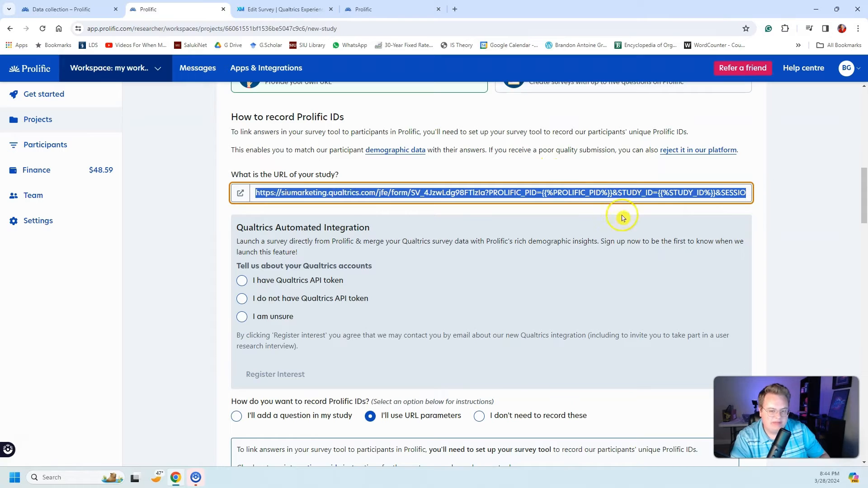
key(BackSpace)
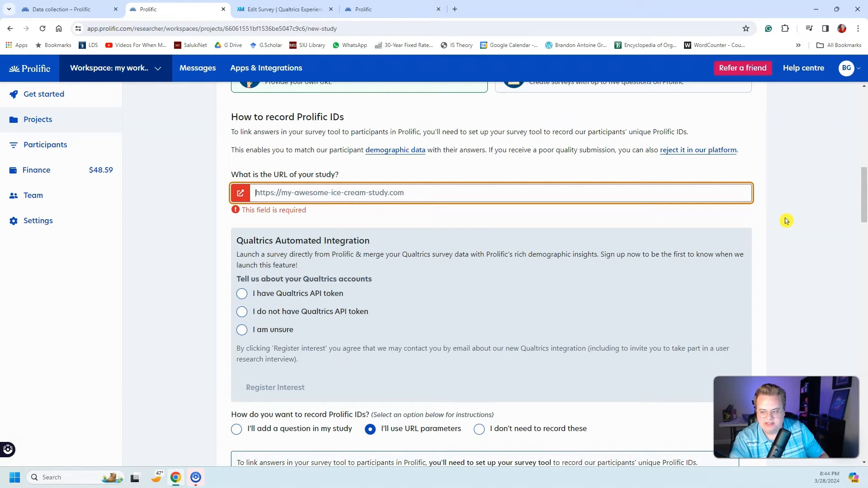
text(https://siumarketing.qualtrics.com/jfe/form/SV_4JzwLdg98FTlzIa)
click(282, 9)
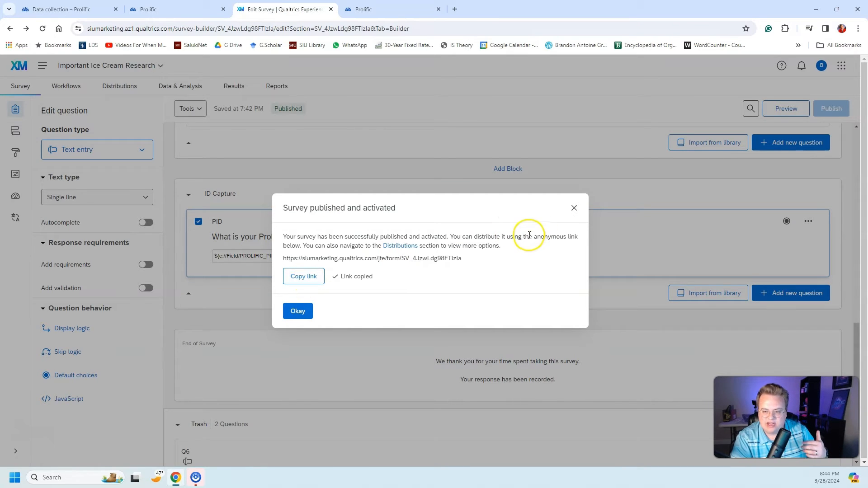
click(303, 276)
click(362, 9)
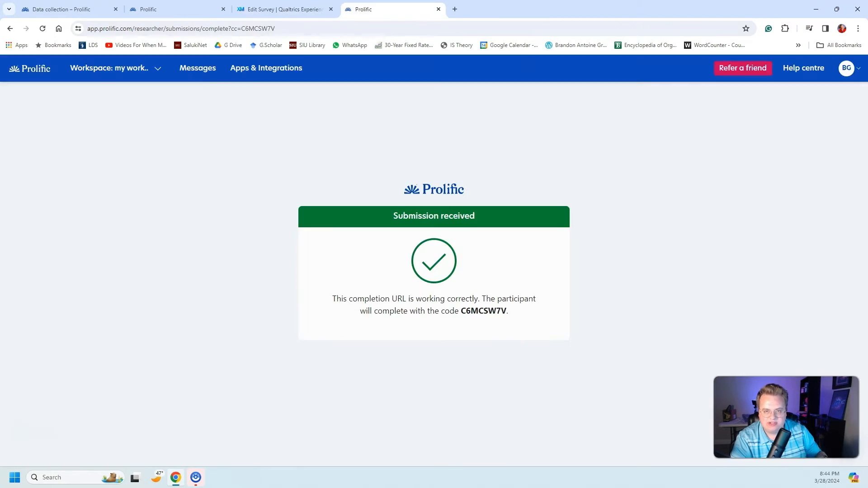
click(171, 9)
click(396, 194)
key(ctrl+a)
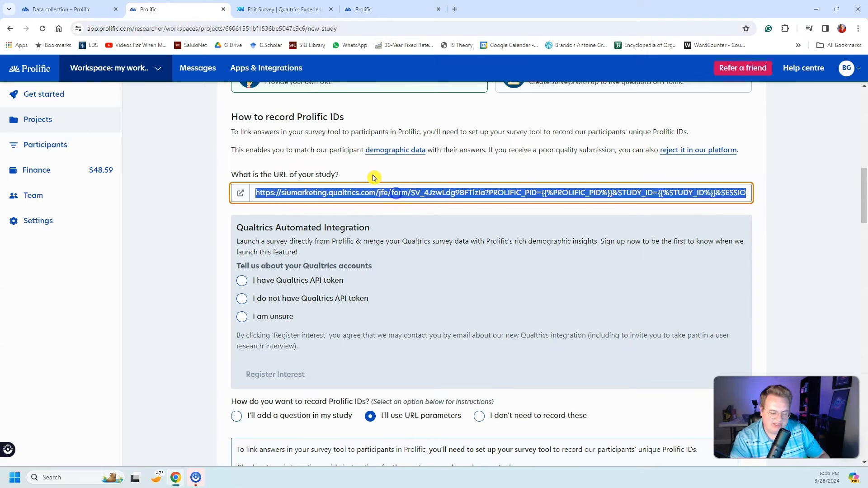
key(BackSpace)
key(ctrl+v)
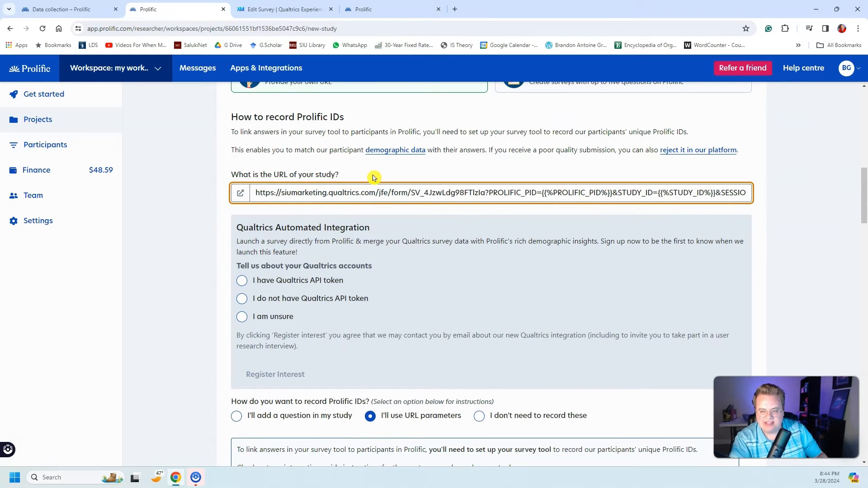
drag(488, 190, 810, 206)
click(807, 213)
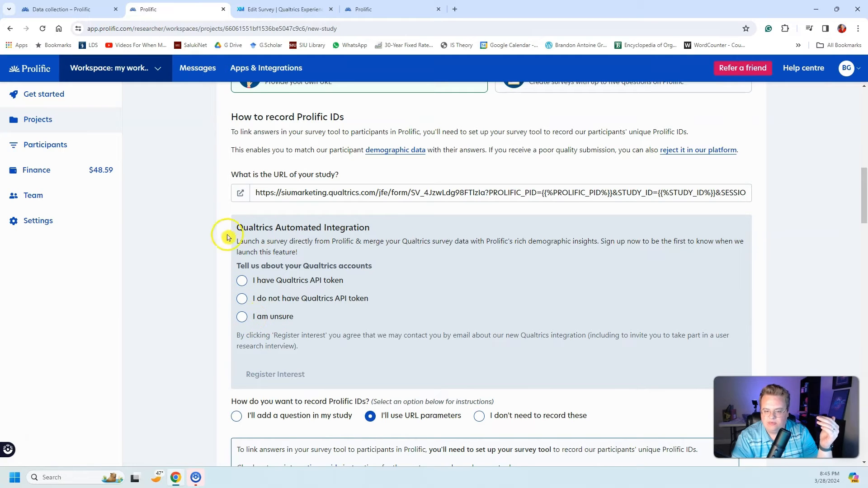
Step: Choose "I do not have Qualtrics API token" for Qualtrics Automated Integration, and look over the completion code settings
drag(587, 335, 574, 365)
drag(279, 354, 290, 347)
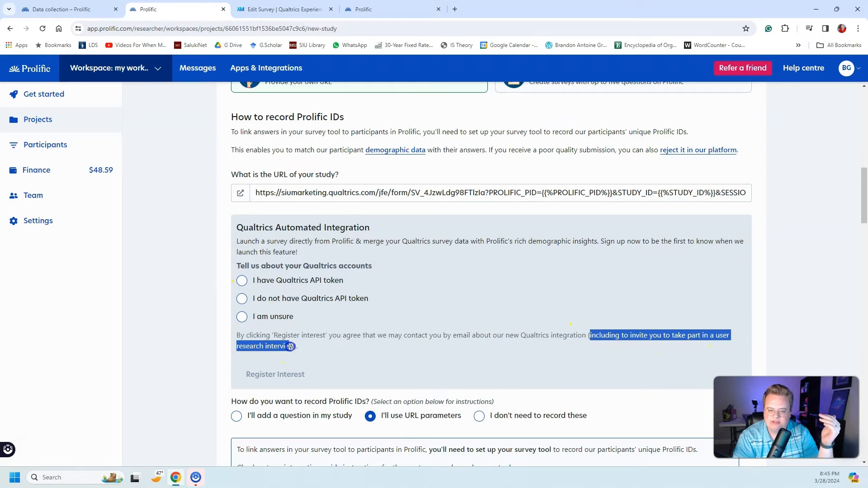
click(348, 347)
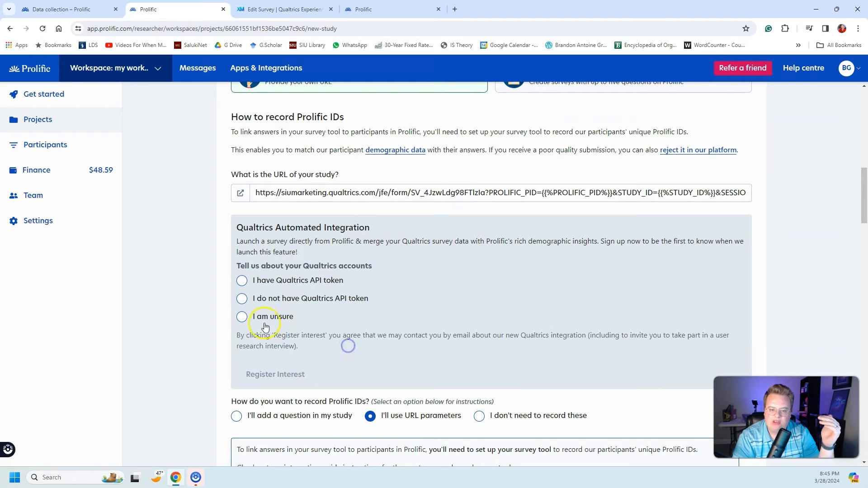
click(254, 299)
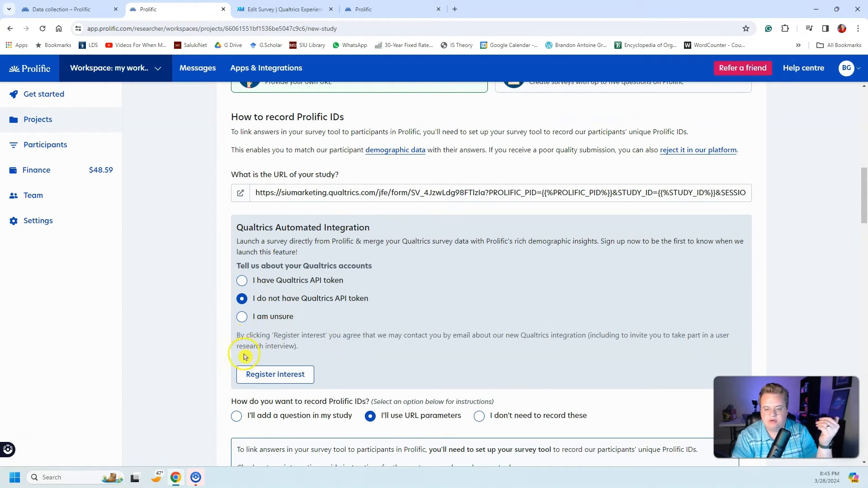
scroll(223, 316, down, 2)
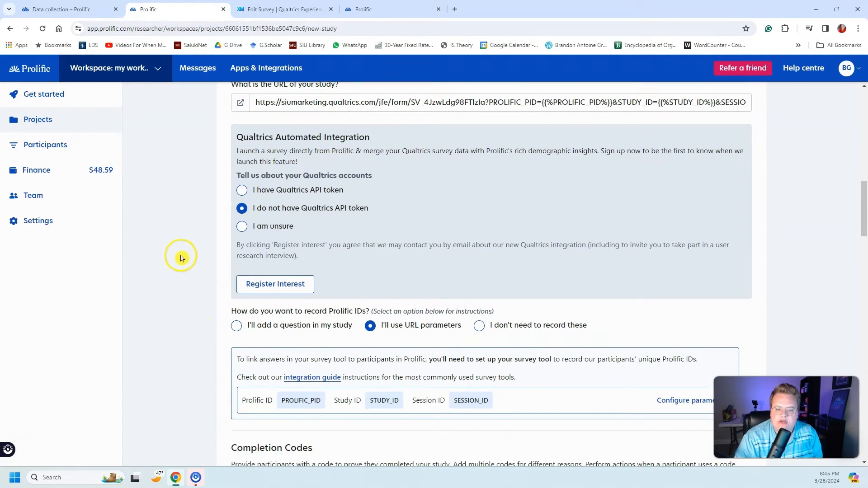
scroll(174, 254, down, 2)
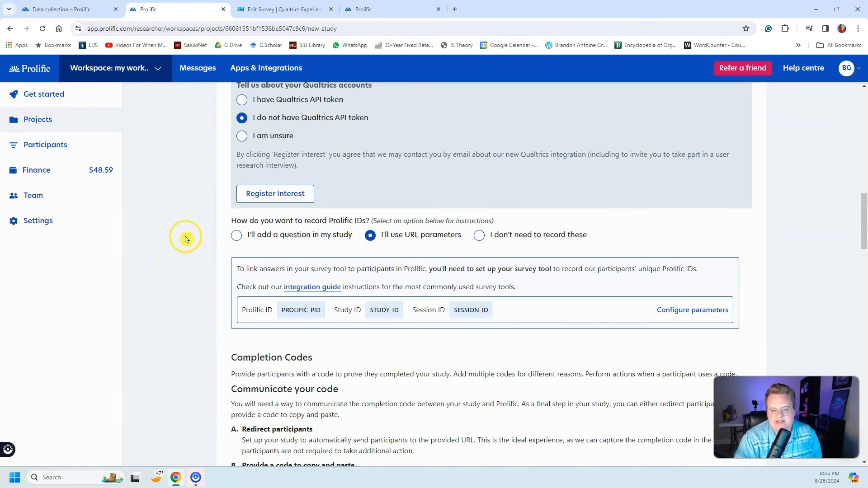
scroll(389, 267, down, 9)
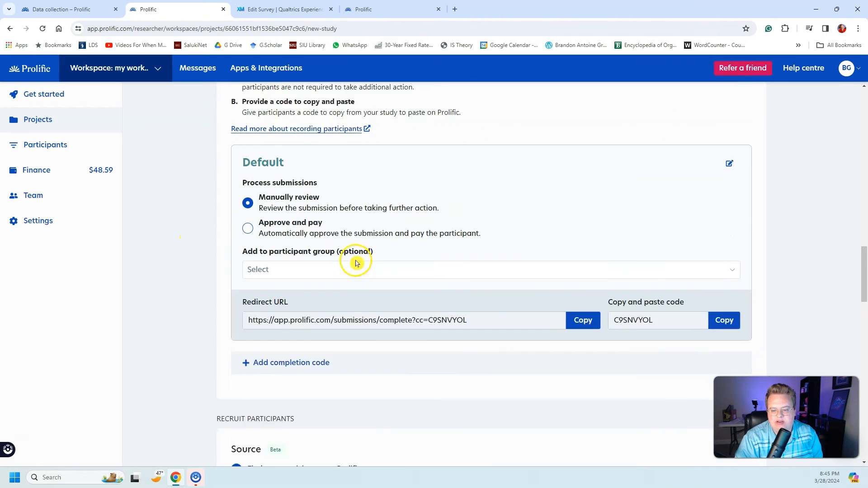
scroll(563, 300, up, 15)
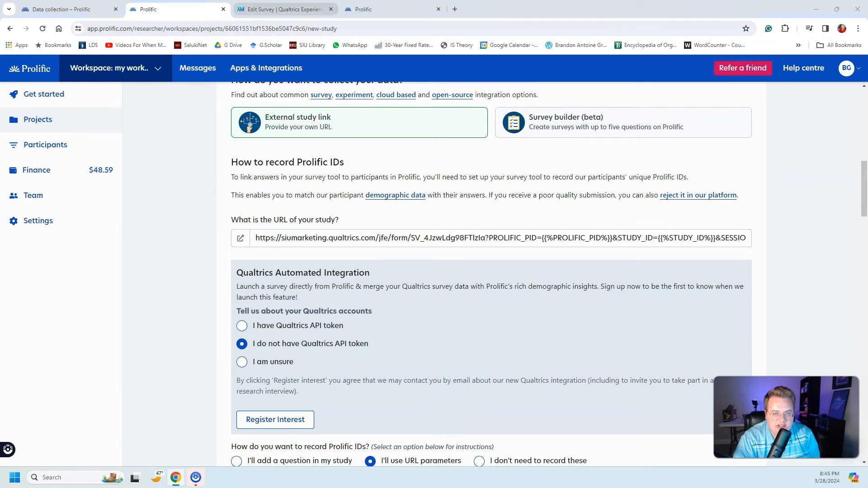
Step: Return to the Qualtrics survey, dismiss the publishing confirmation and add a Force response requirement to the PID question
click(280, 9)
click(296, 312)
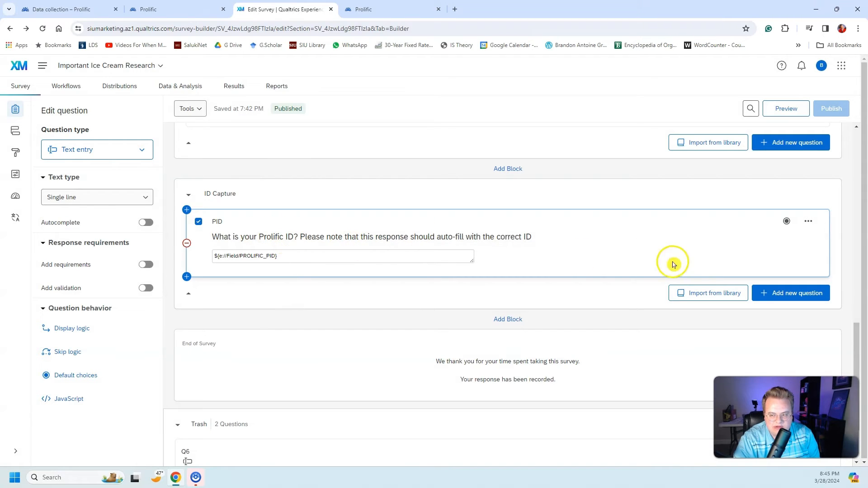
click(146, 265)
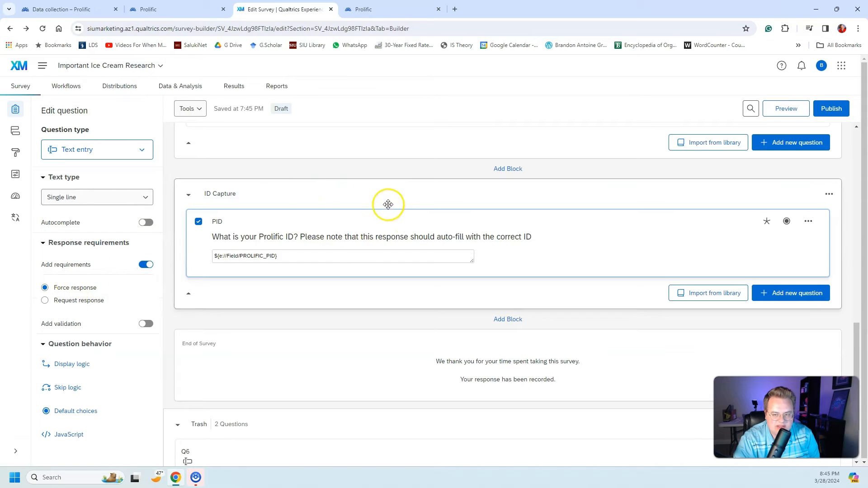
Step: Set the Consent question's response requirement to Force response
scroll(428, 292, up, 15)
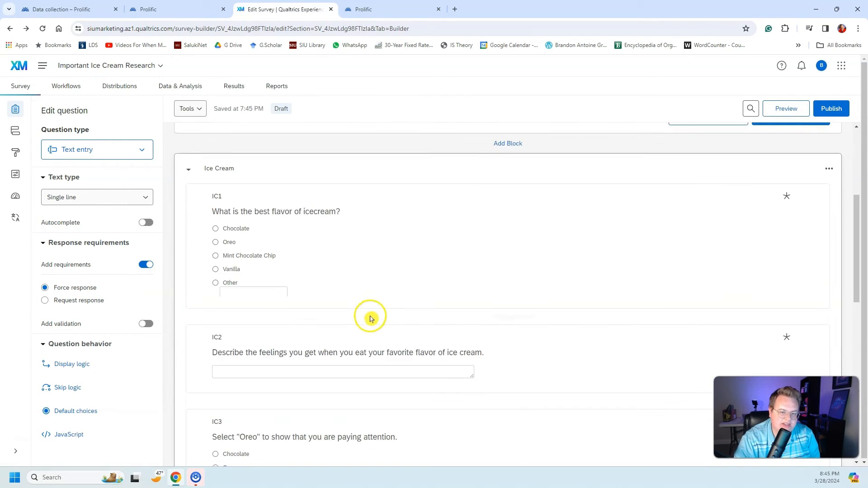
click(299, 203)
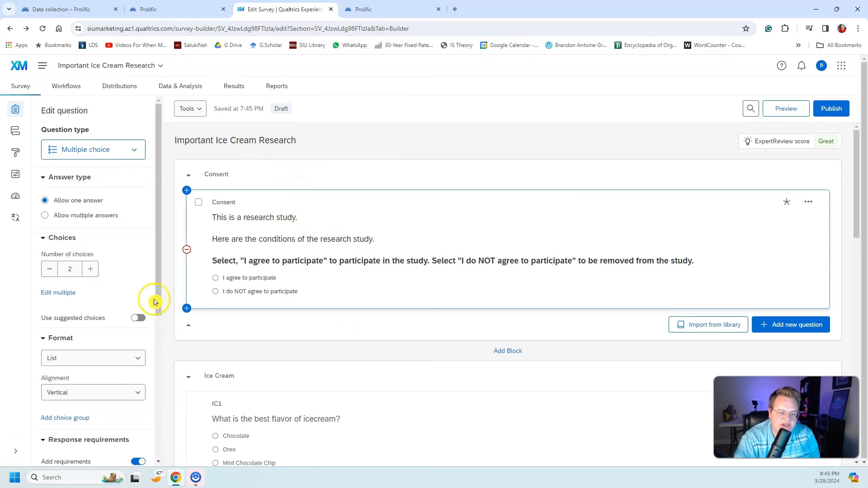
scroll(111, 317, down, 4)
click(86, 306)
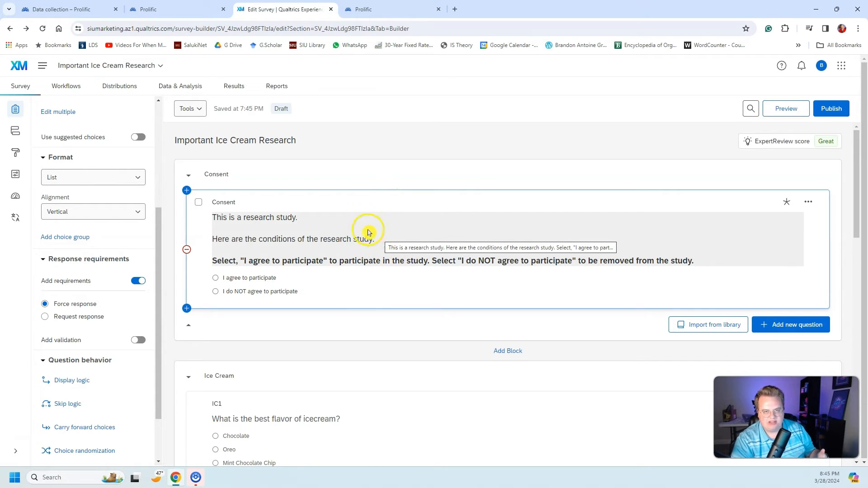
Step: Check the response requirements of the IC1, IC2 and IC3 questions, and review the Consent and PID questions
scroll(357, 233, down, 3)
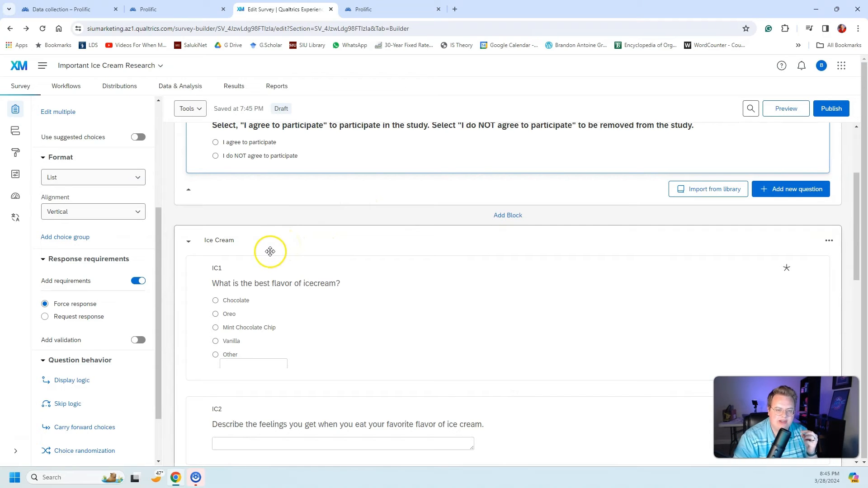
click(238, 273)
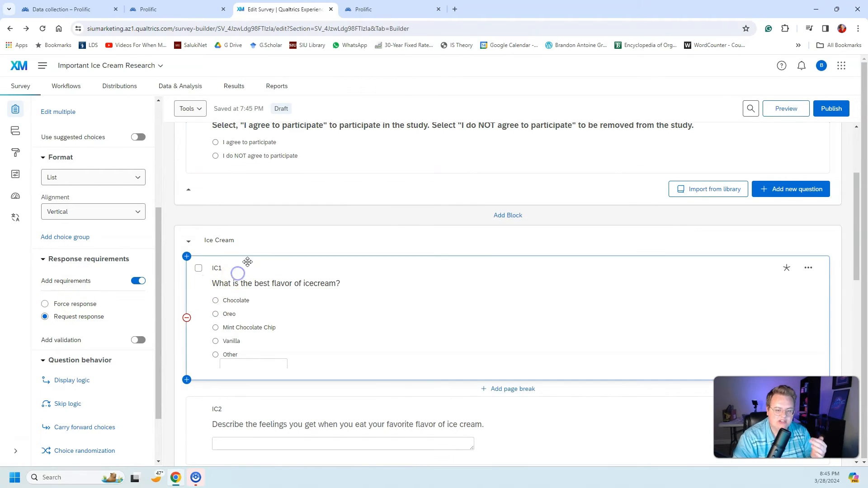
scroll(247, 262, down, 4)
click(199, 229)
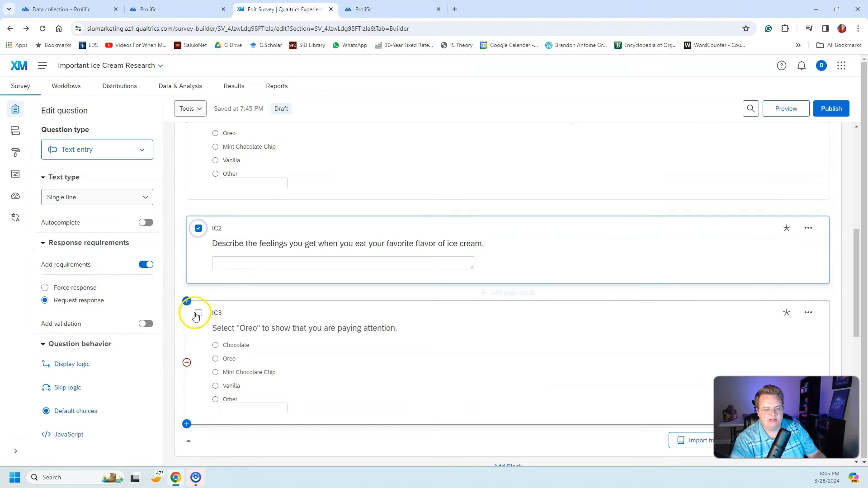
click(198, 313)
scroll(217, 286, up, 4)
click(199, 268)
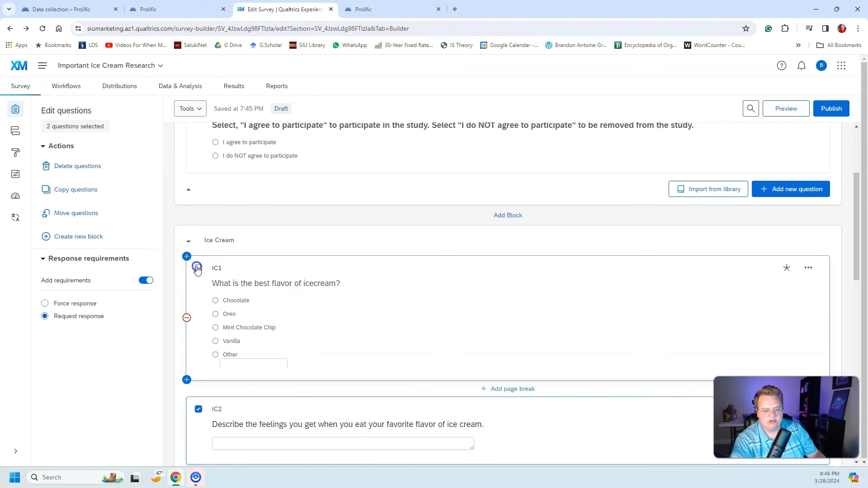
click(275, 234)
scroll(252, 232, up, 2)
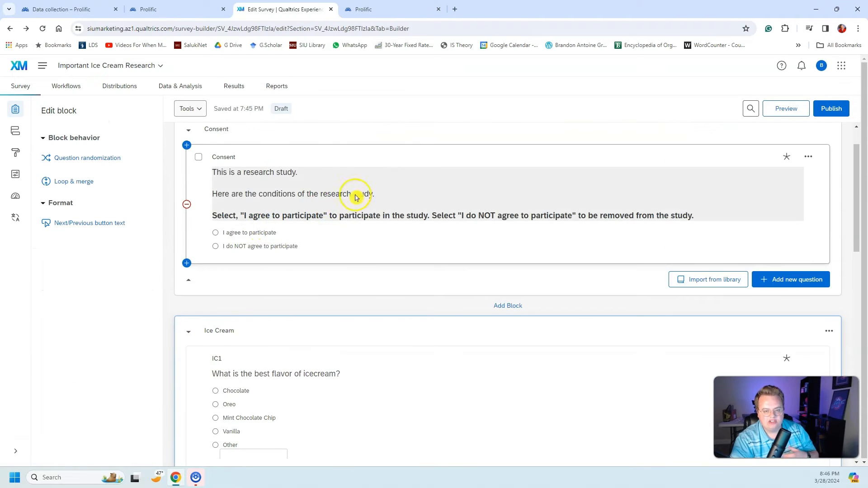
click(370, 159)
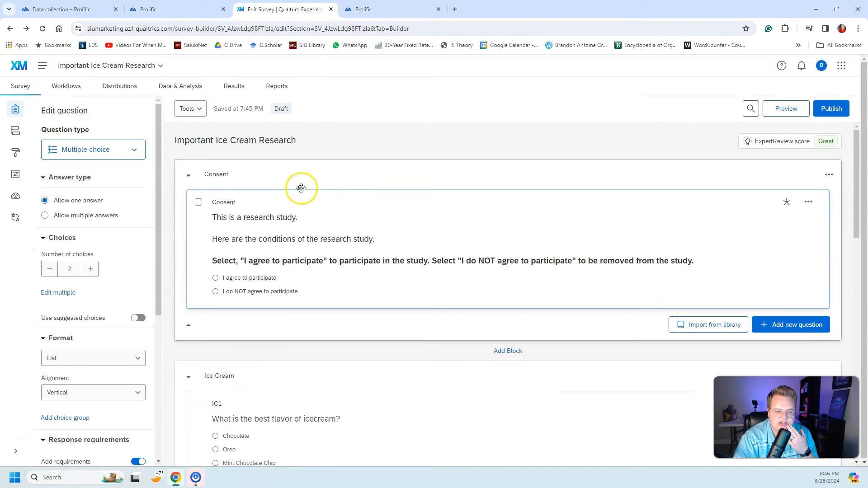
scroll(296, 196, down, 7)
scroll(262, 281, down, 6)
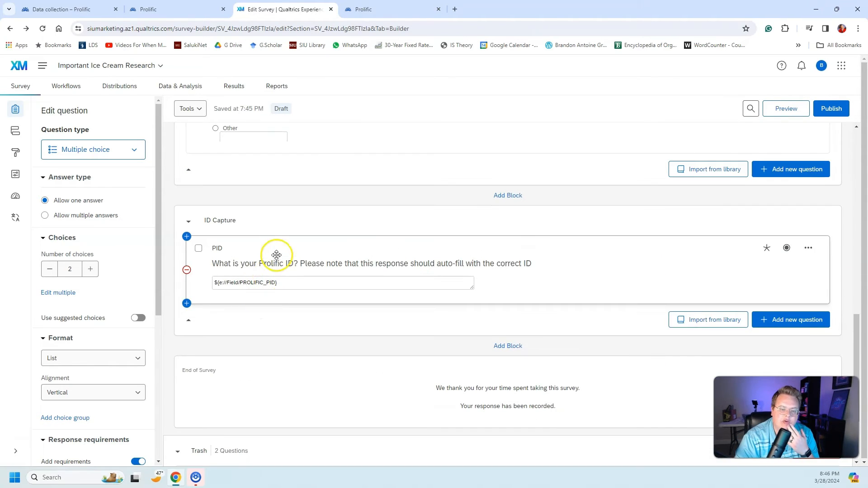
click(276, 242)
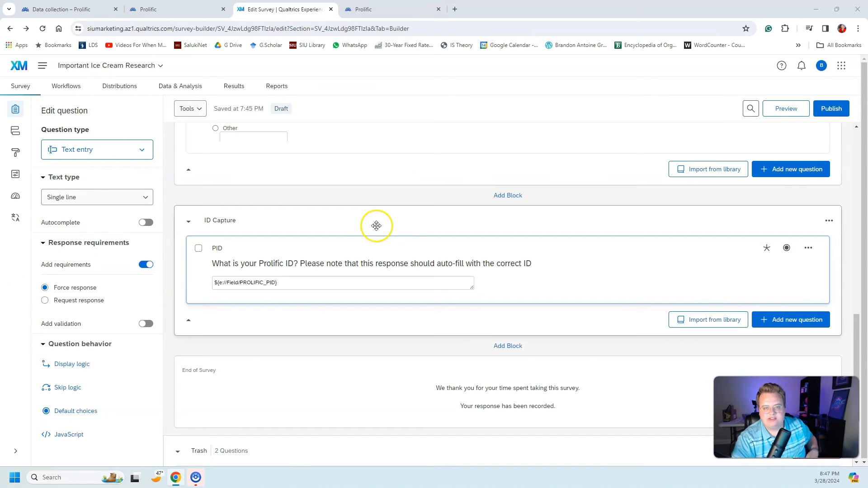
Step: Look through the survey's blocks once more and open the survey flow
scroll(335, 265, up, 13)
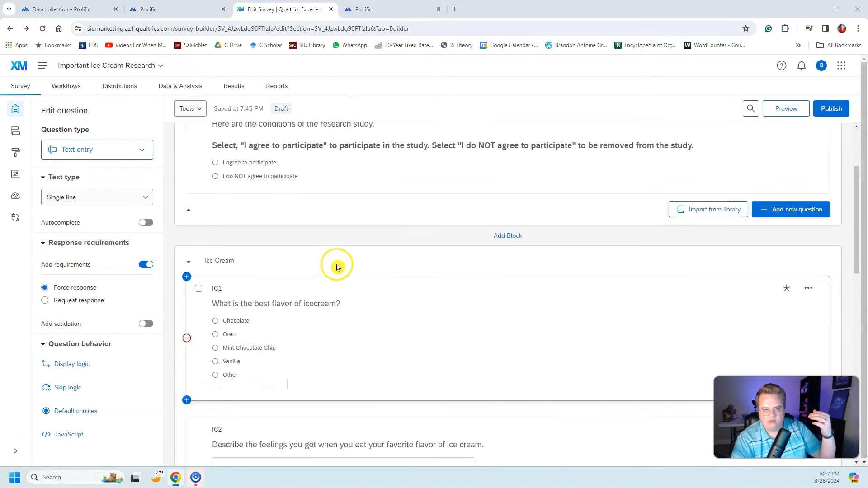
scroll(327, 246, down, 13)
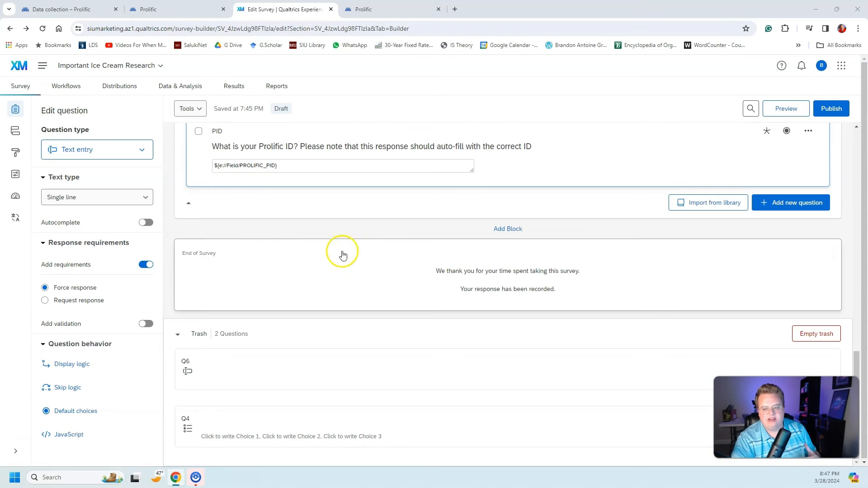
scroll(353, 238, up, 2)
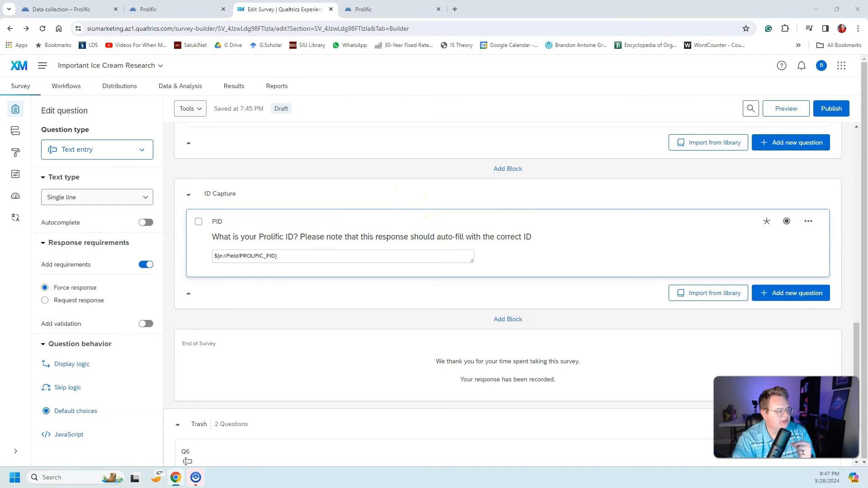
click(13, 138)
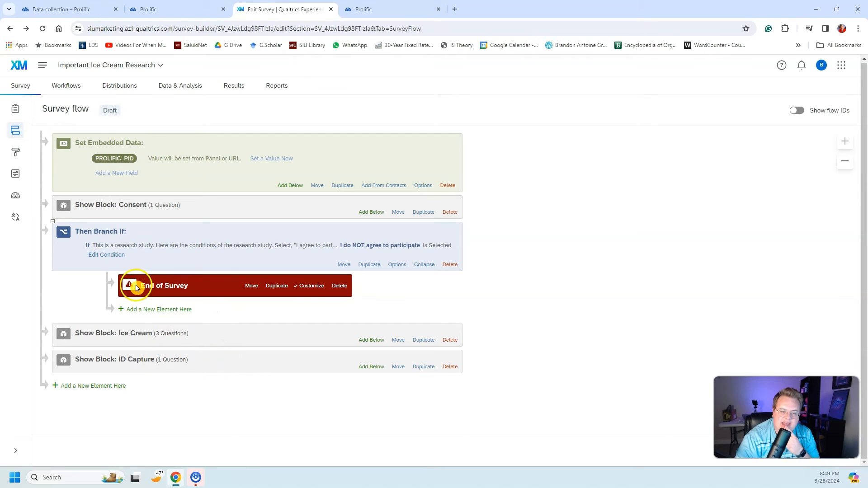
Step: Add an End of Survey element to the end of the flow and override its survey options with a URL redirect
click(95, 386)
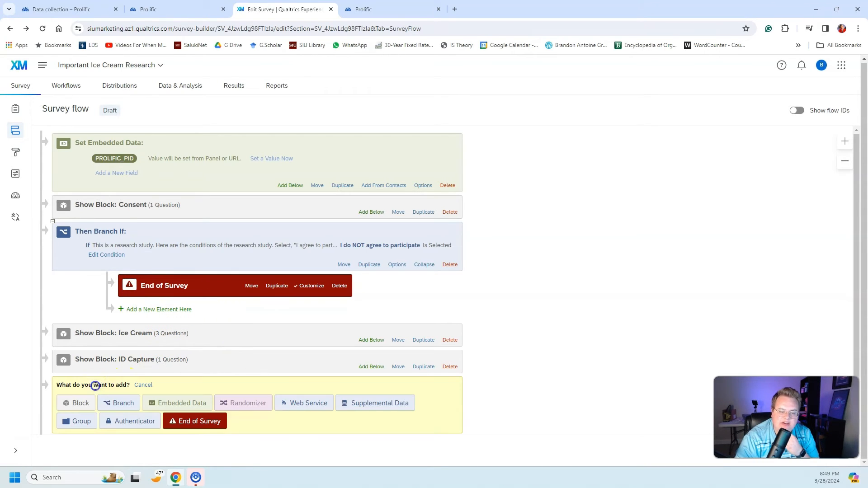
click(188, 422)
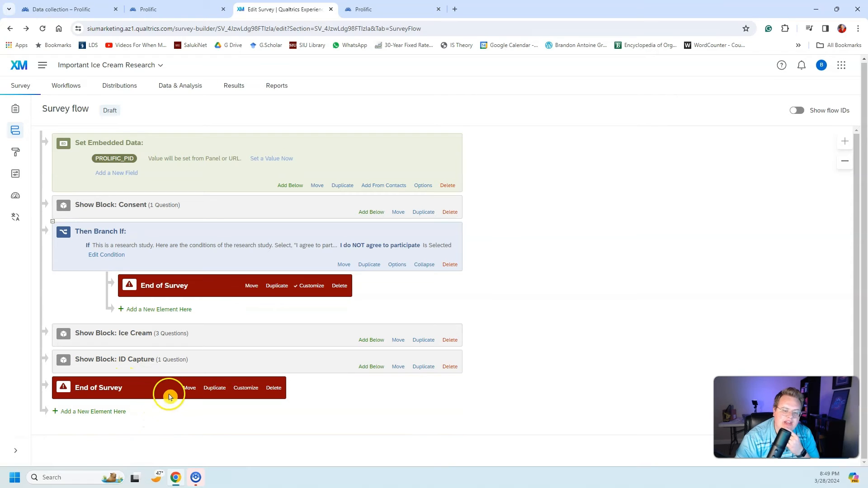
click(239, 389)
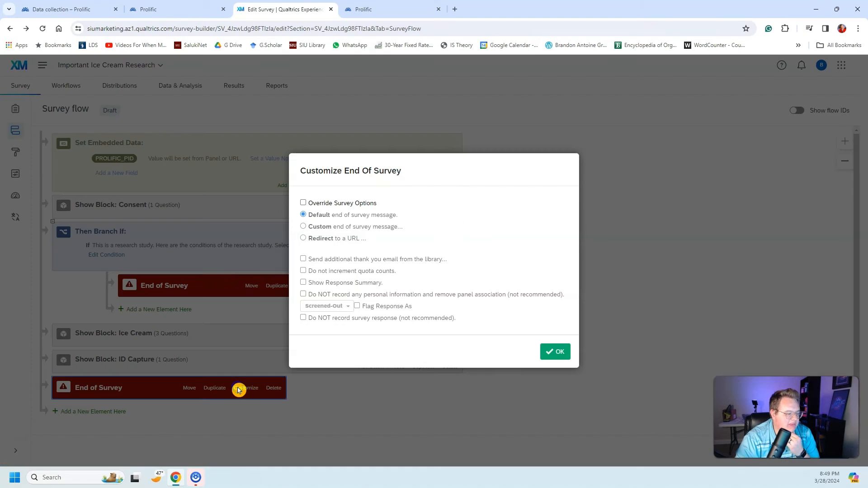
click(325, 204)
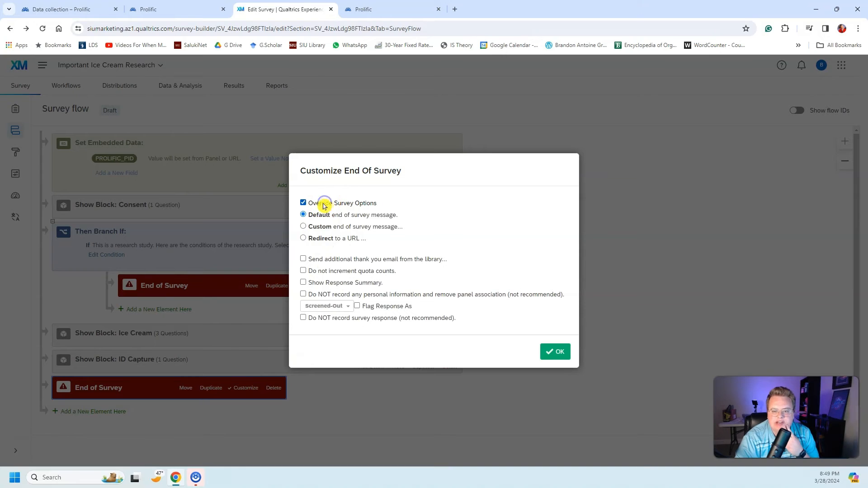
click(304, 240)
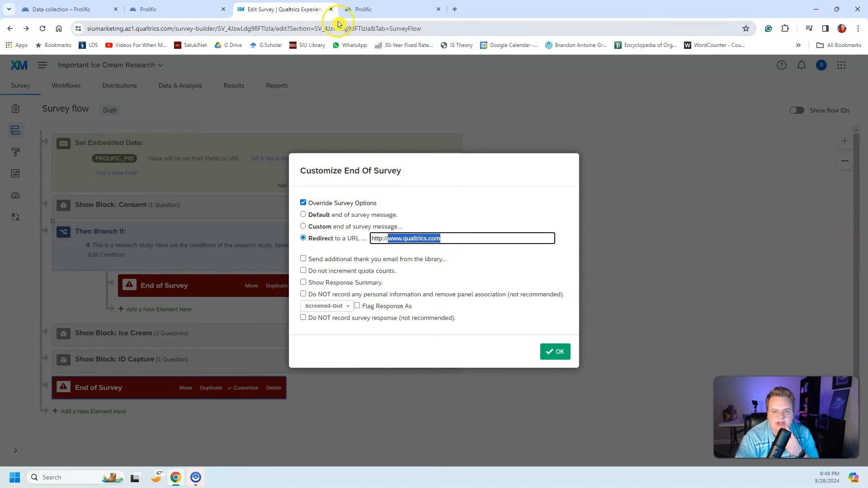
Step: Switch to the Prolific study setup and copy the Default completion path's redirect URL
click(355, 10)
click(190, 10)
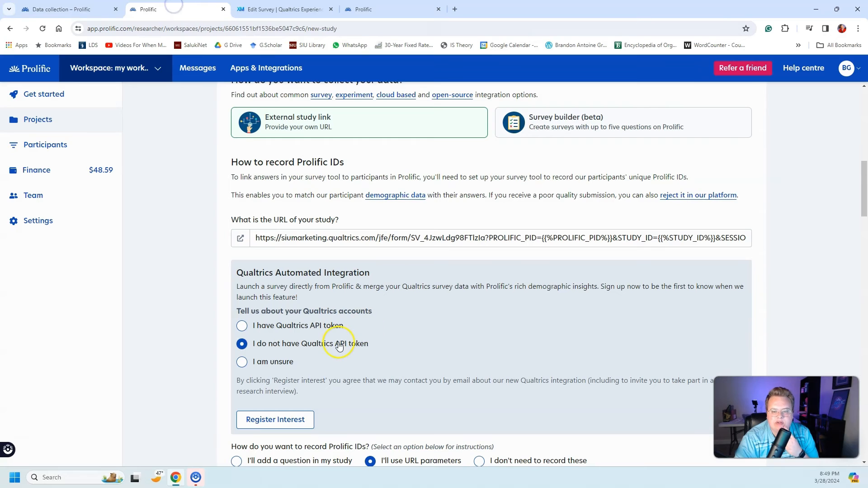
scroll(339, 346, down, 15)
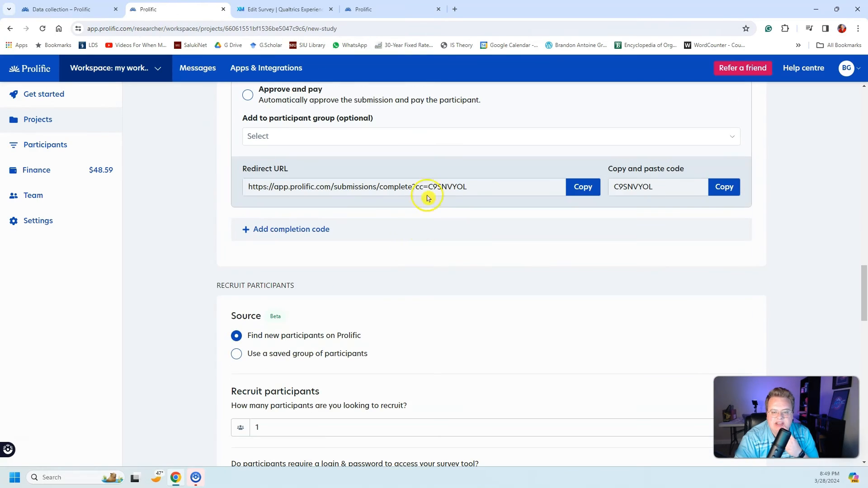
click(582, 187)
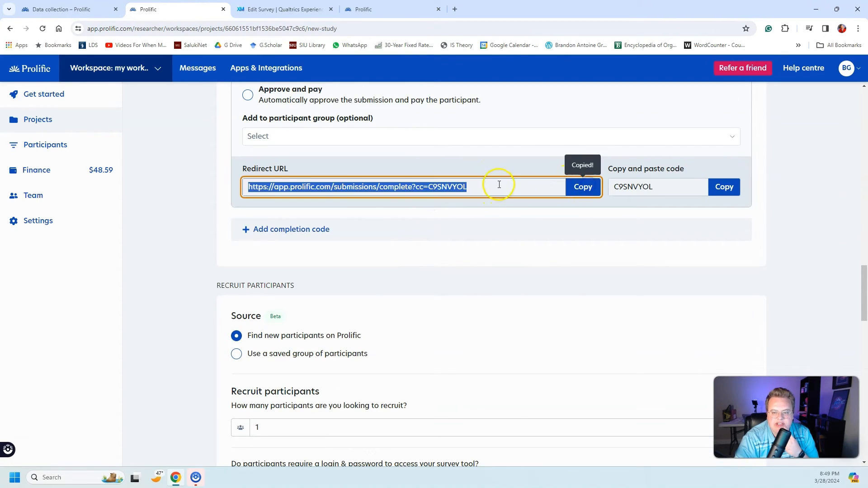
scroll(194, 203, up, 4)
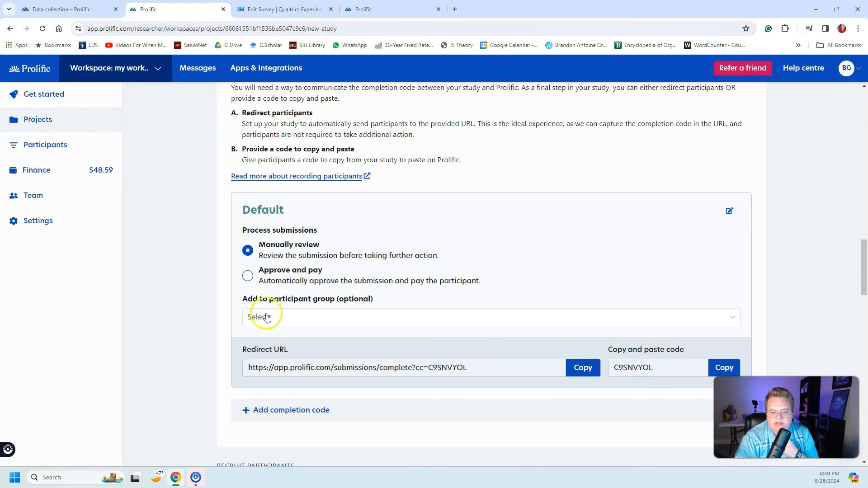
click(581, 370)
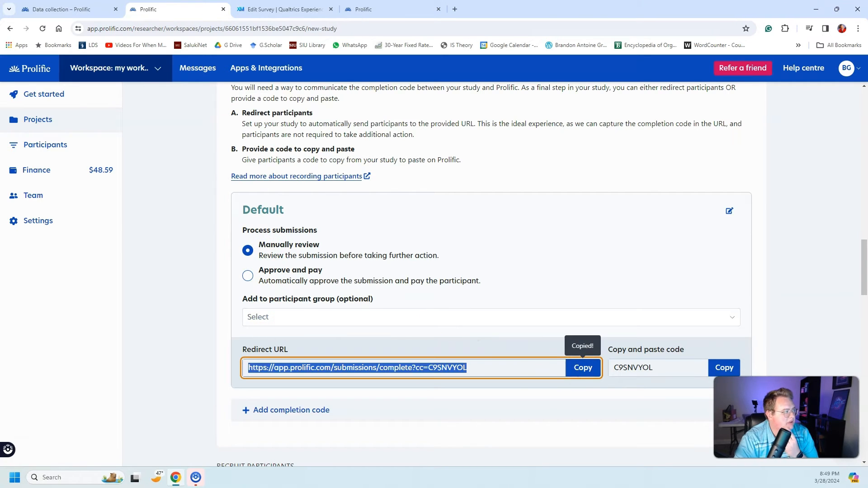
Step: Review the Qualtrics integration guide's survey flow example and its instructions for redirecting participants back to Prolific
drag(226, 147, 191, 14)
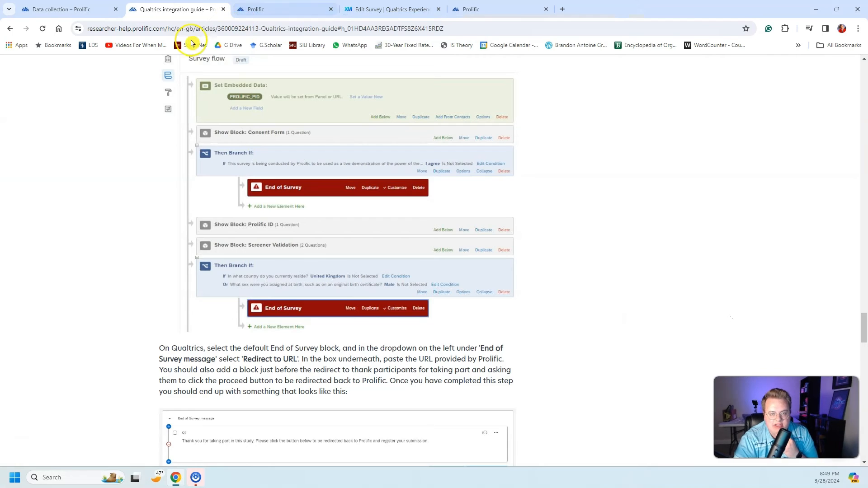
scroll(312, 203, up, 15)
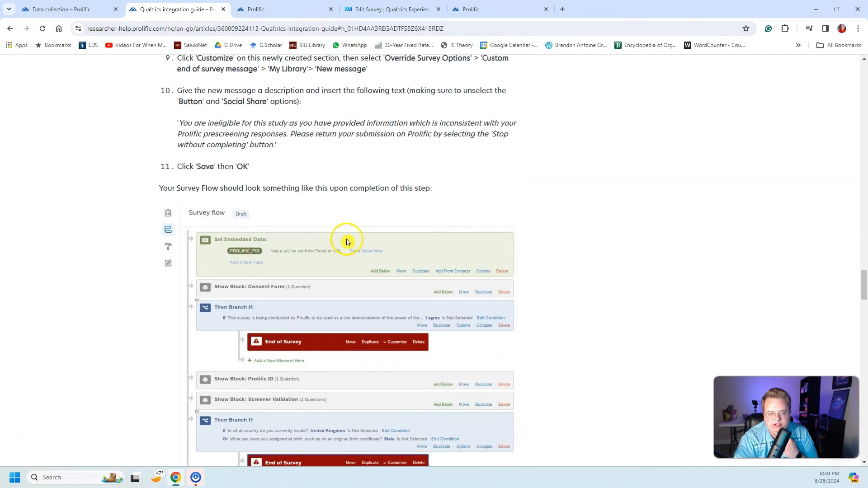
scroll(265, 271, down, 2)
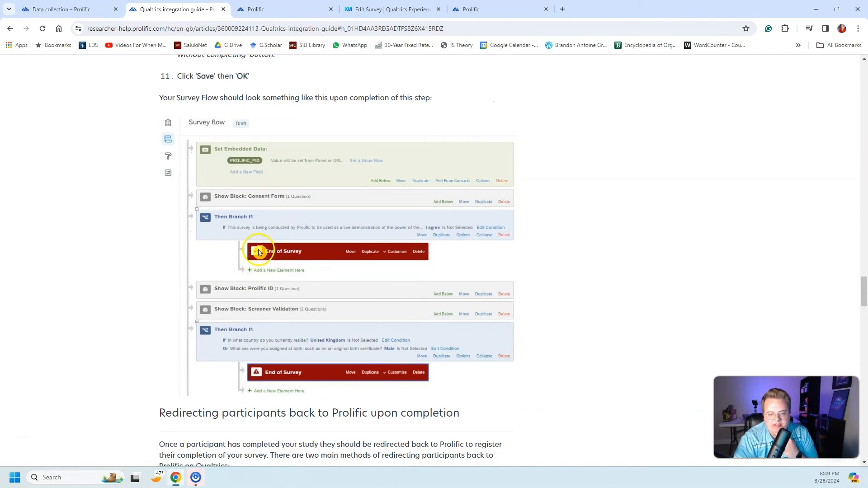
scroll(259, 281, down, 2)
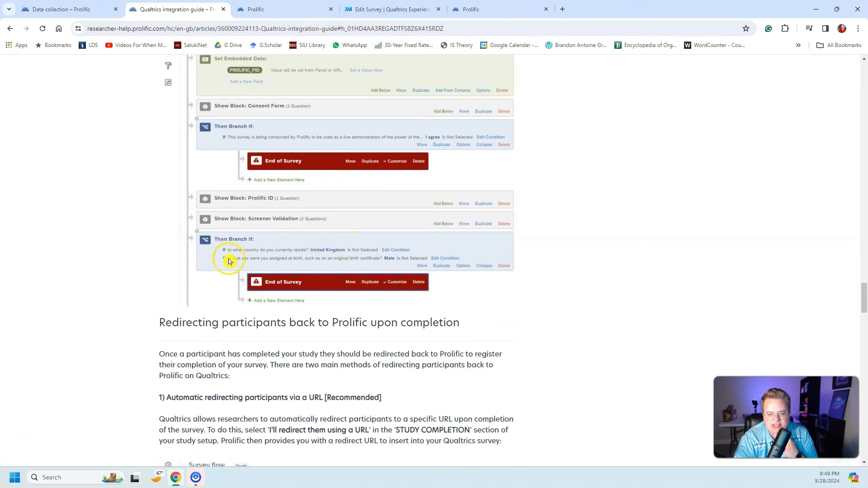
scroll(236, 286, down, 2)
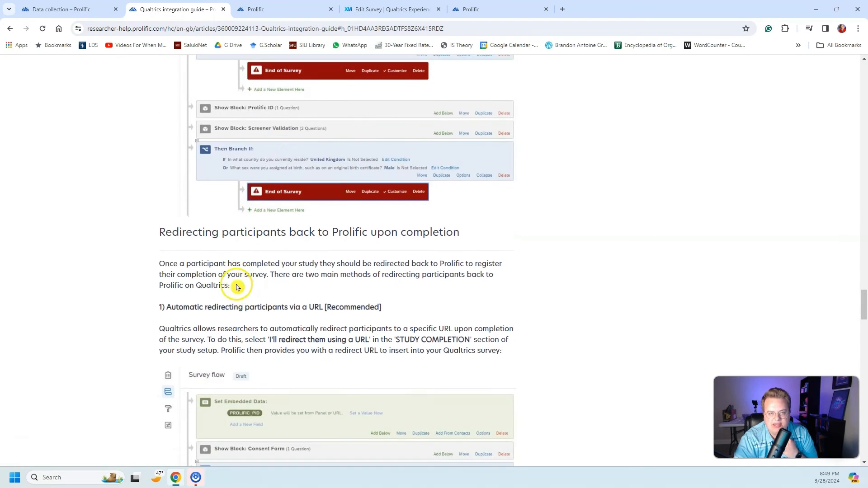
drag(182, 10, 0, 33)
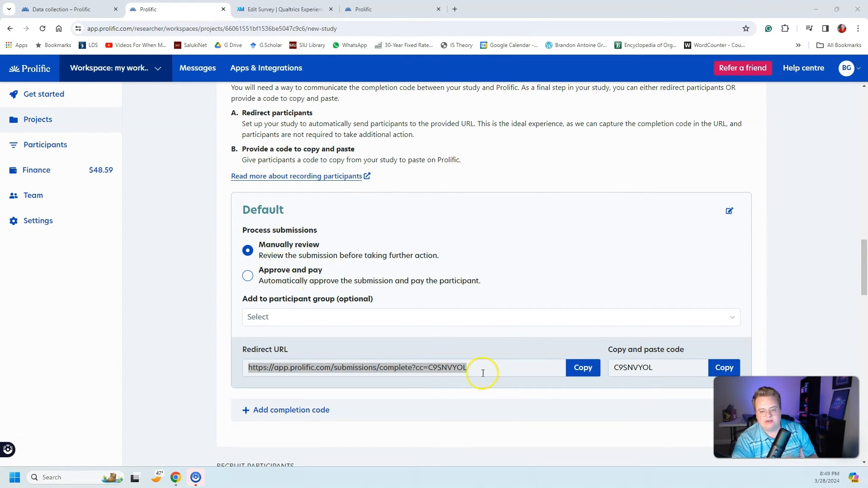
Step: Copy the redirect URL again, return to Qualtrics and turn off the final End of Survey element's option override
click(583, 369)
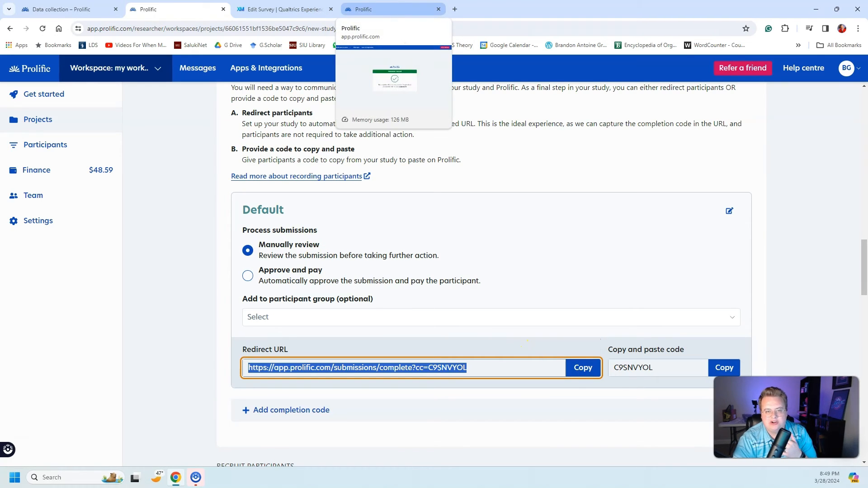
click(268, 7)
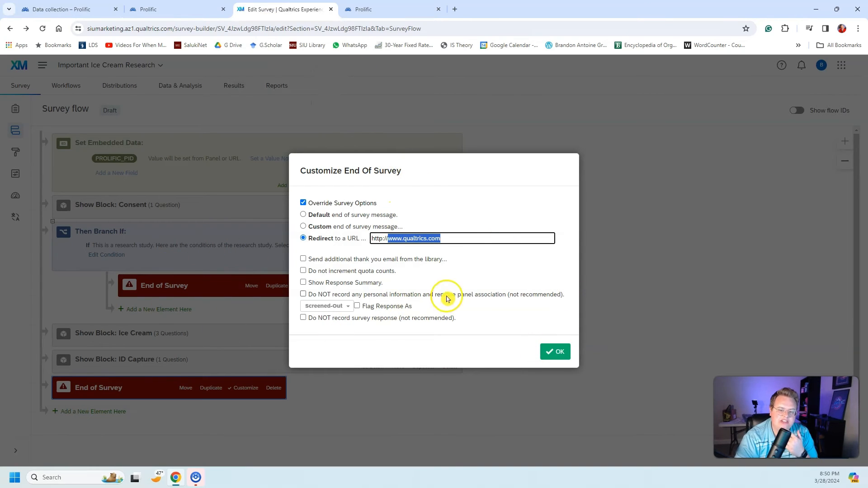
click(333, 376)
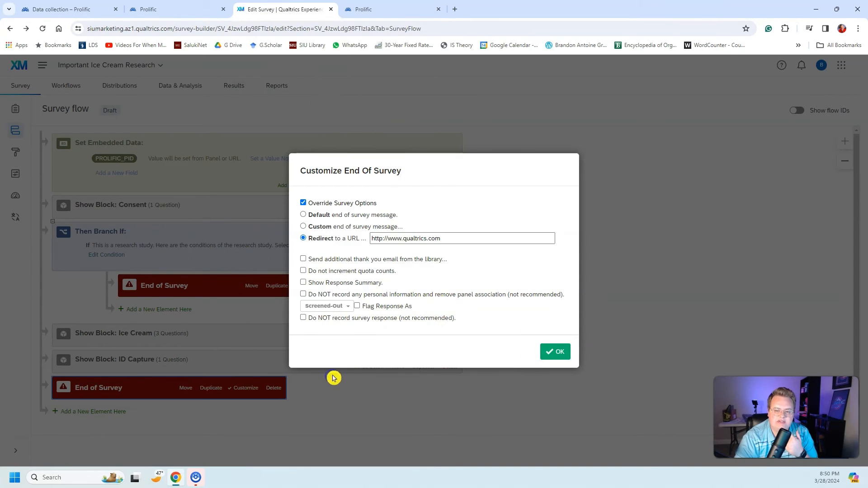
click(332, 203)
click(563, 354)
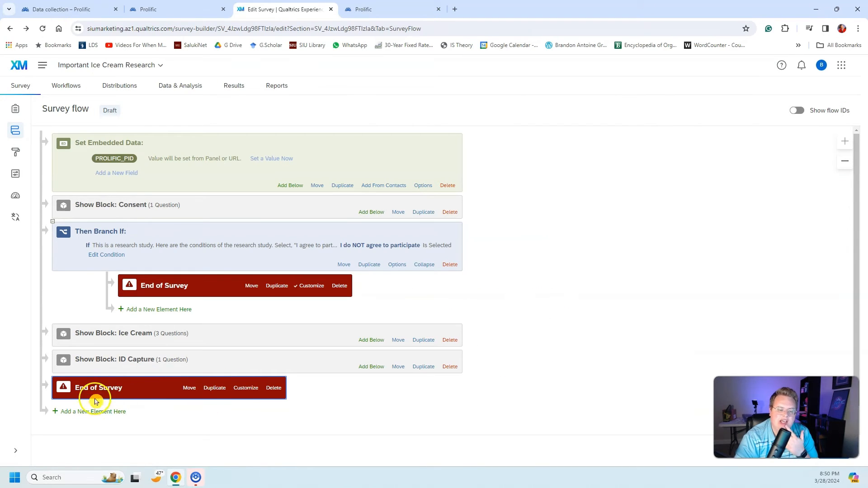
Step: Turn on Override Survey Options for the final End of Survey element, and copy the Default redirect URL from Prolific
click(244, 388)
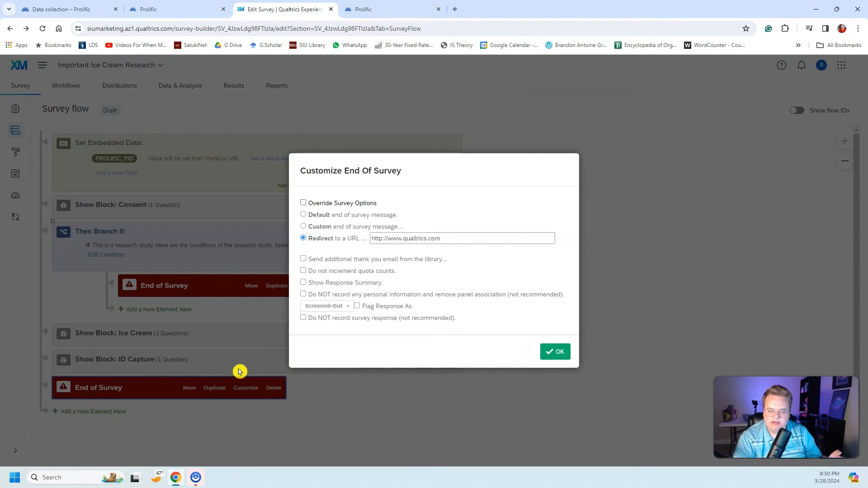
click(331, 204)
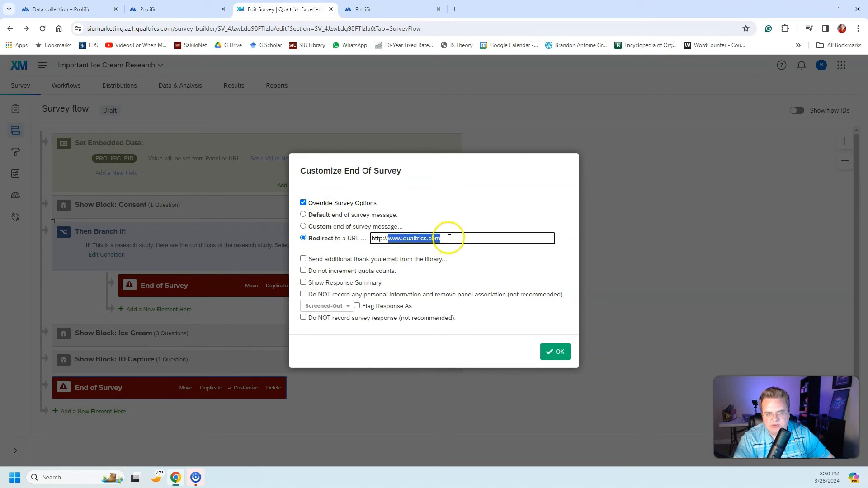
click(186, 9)
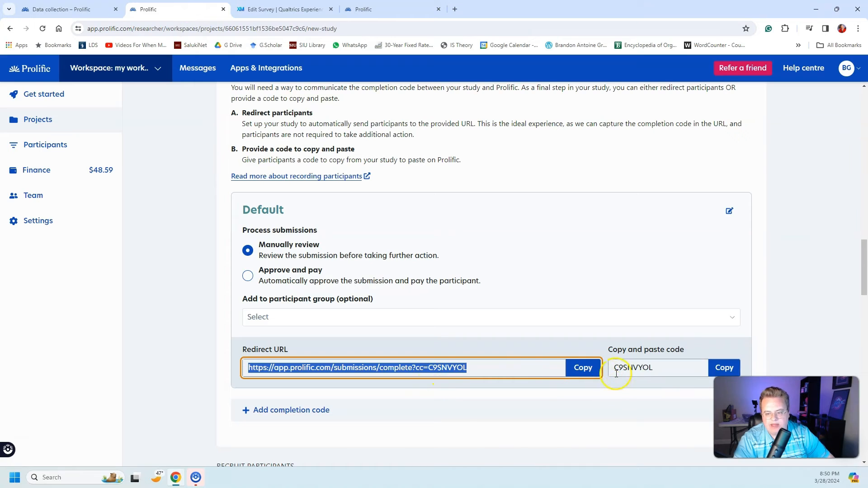
click(583, 367)
click(136, 69)
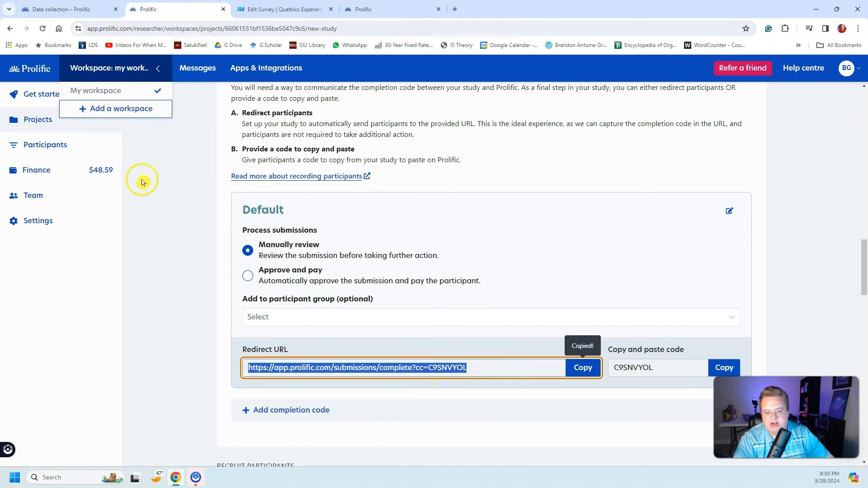
click(141, 183)
Step: Replace the final End of Survey element's redirect address with the copied Prolific completion URL and apply the survey flow changes
click(285, 9)
double_click(457, 234)
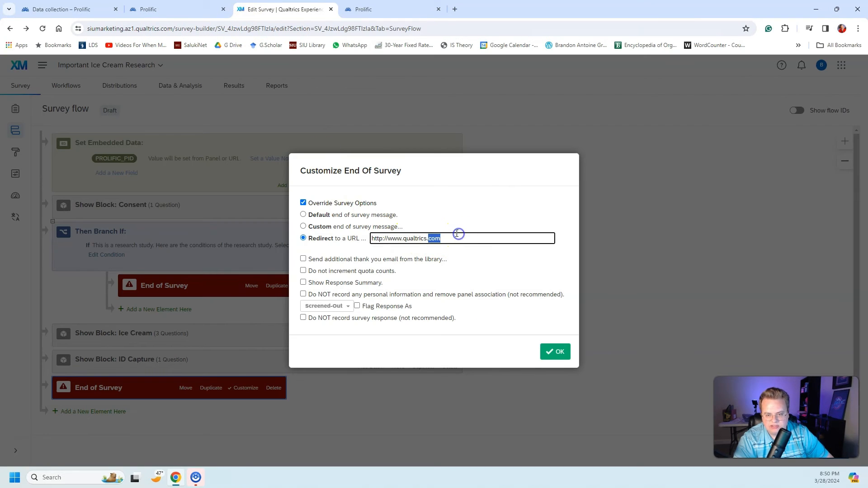
drag(454, 238, 327, 239)
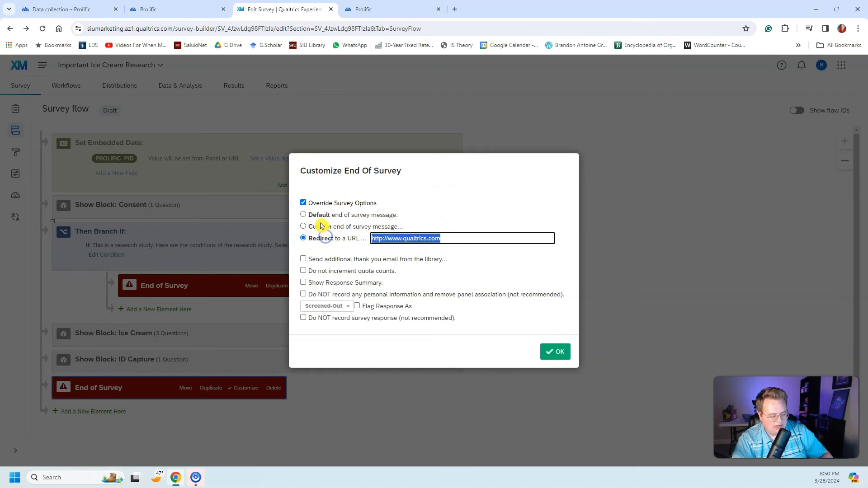
key(ctrl+v)
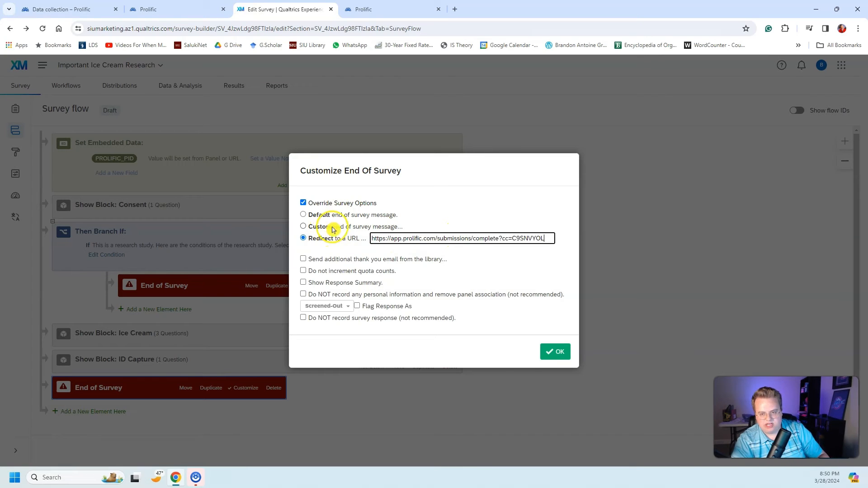
click(553, 351)
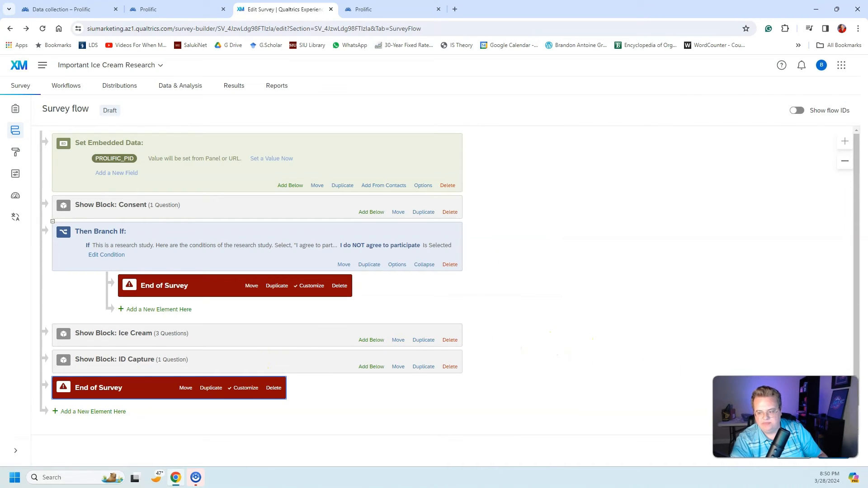
click(834, 451)
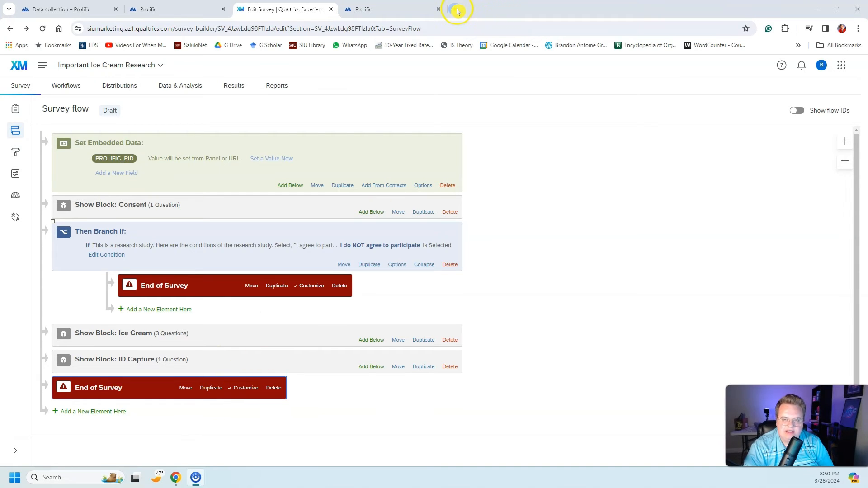
Step: Open the copied completion URL in a new browser tab and check Prolific's submission message
click(460, 11)
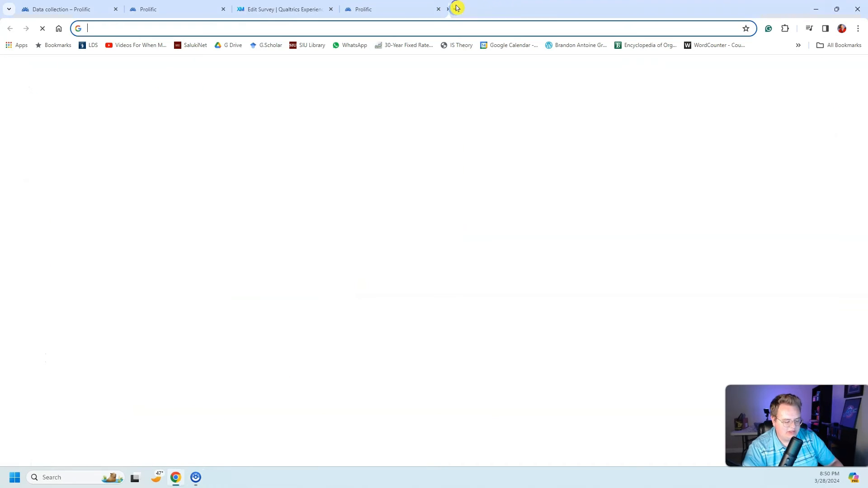
key(ctrl+v)
key(Return)
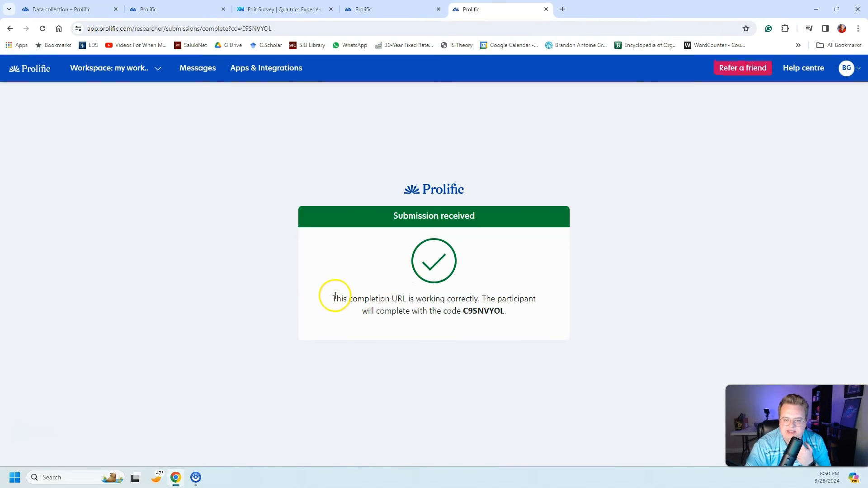
drag(333, 294, 507, 314)
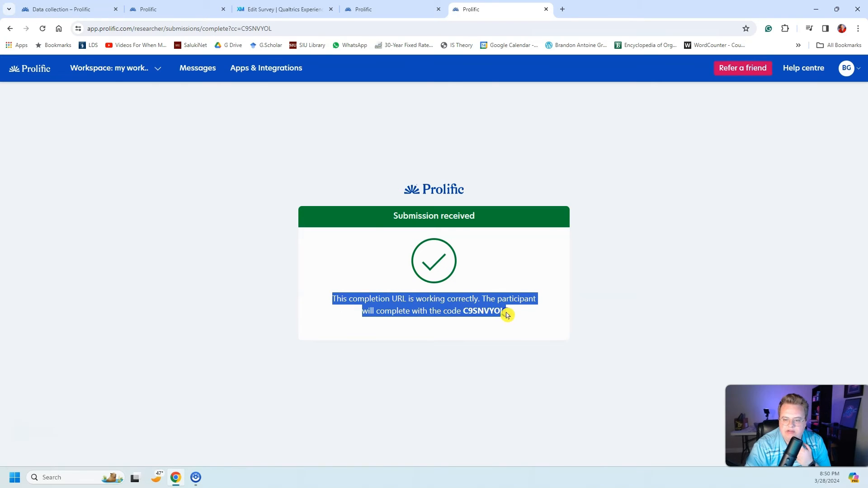
click(526, 323)
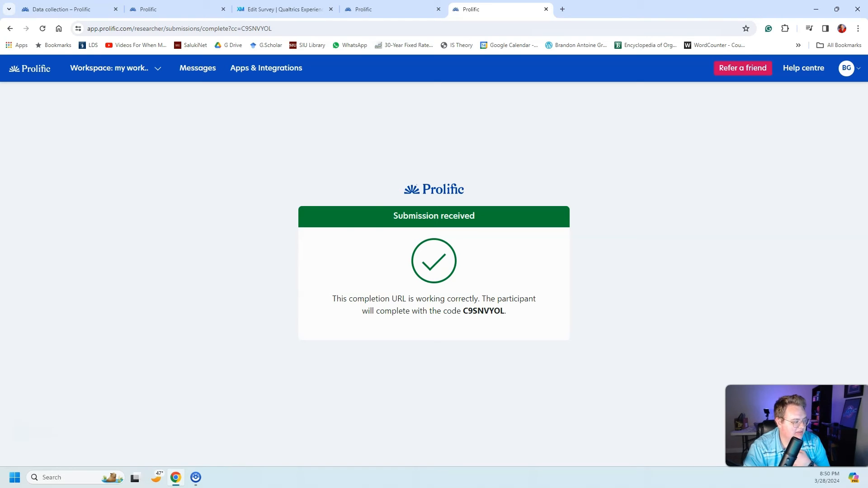
Step: Return to the Qualtrics survey builder, preview the survey and decline to participate to check the message for non-consenting participants
click(312, 9)
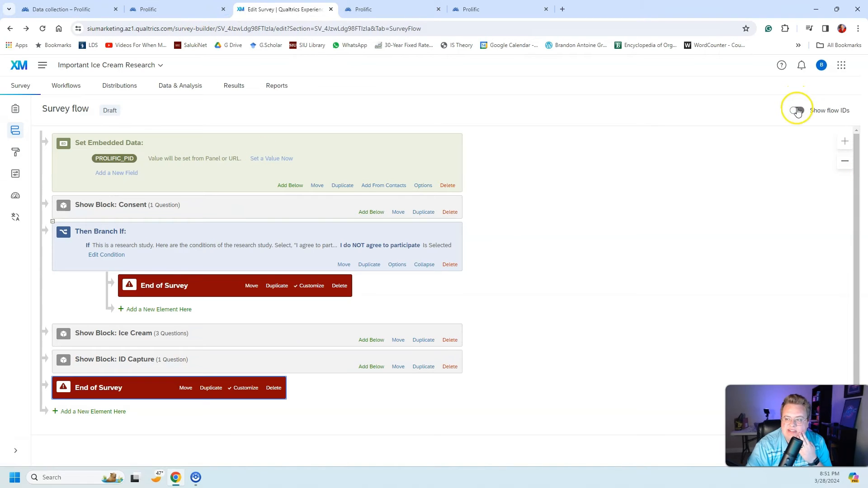
click(17, 110)
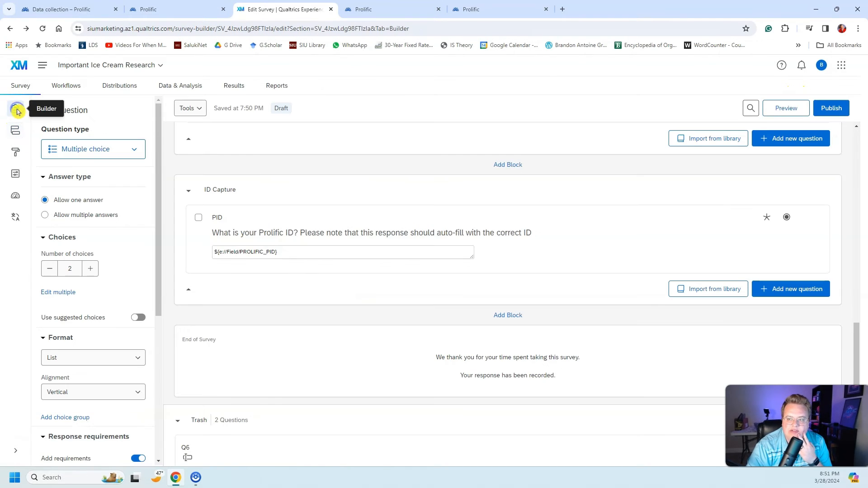
click(783, 109)
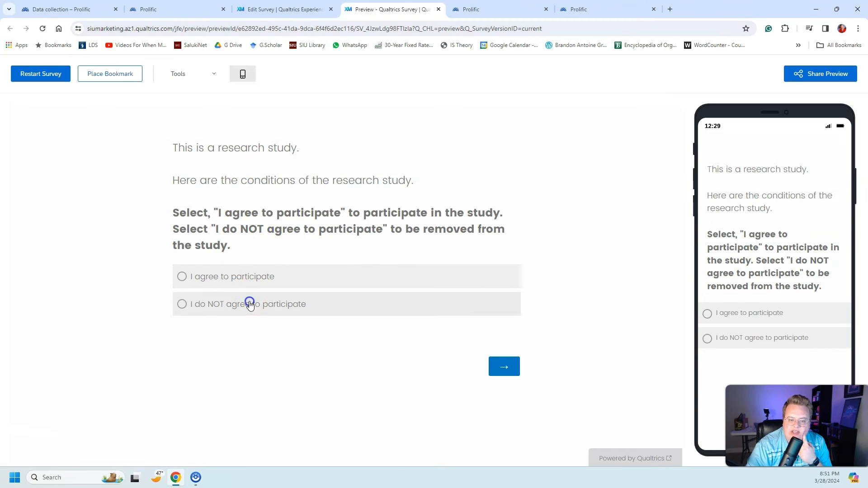
click(249, 302)
click(501, 366)
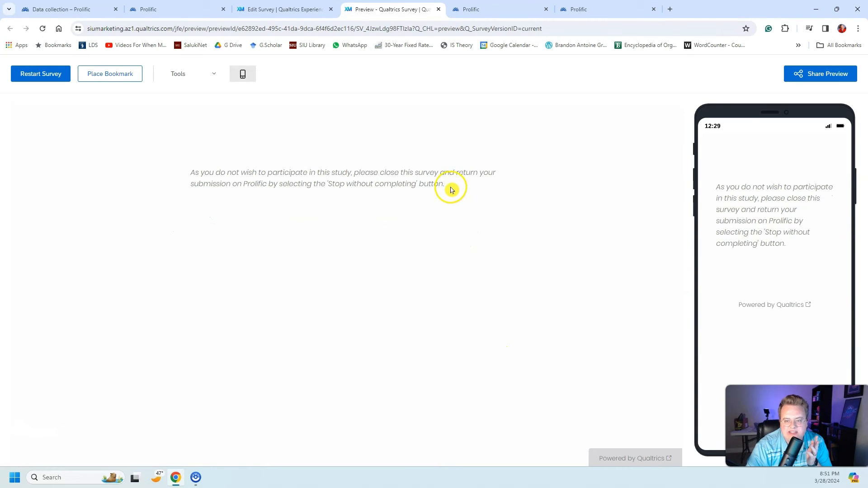
drag(446, 188, 168, 171)
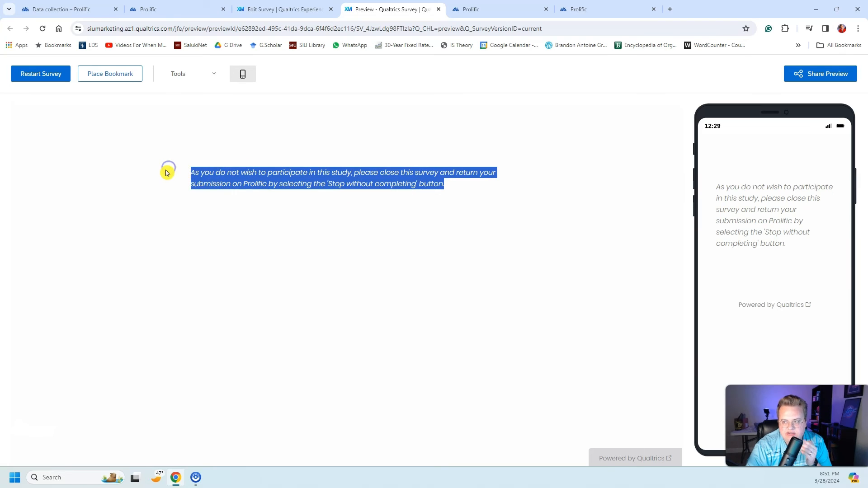
click(166, 173)
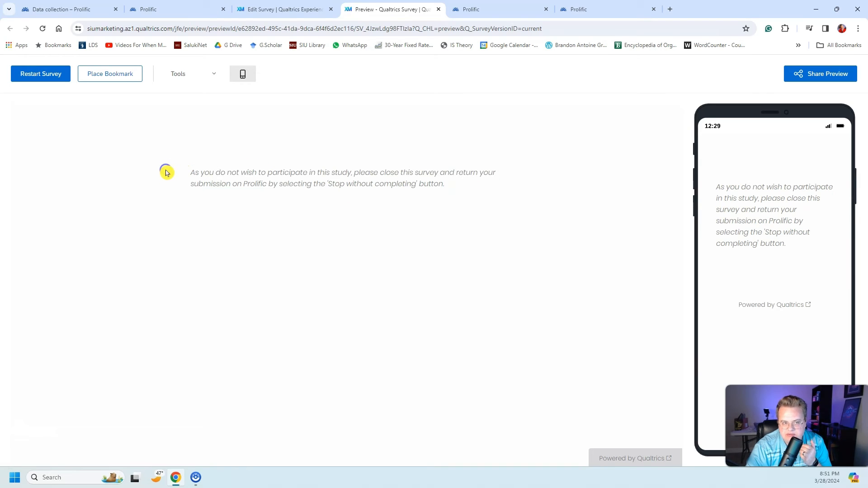
Step: Restart the survey preview, agree to participate and continue to the ice cream questions
click(48, 74)
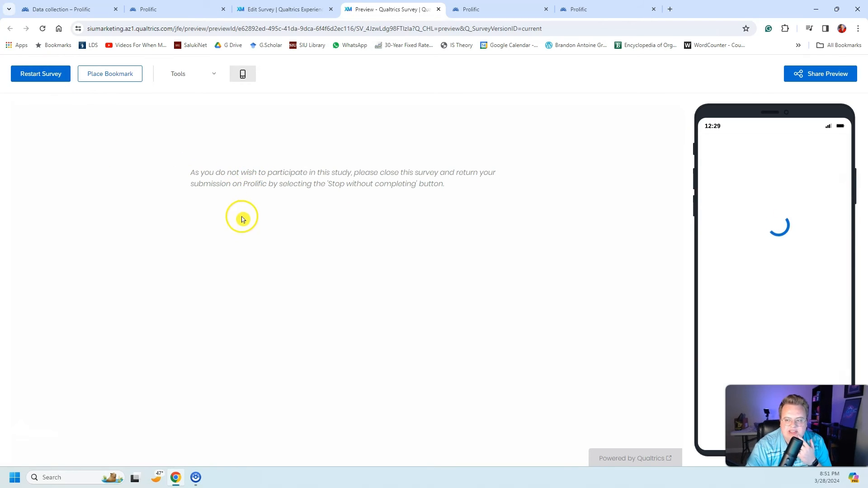
click(222, 278)
click(507, 365)
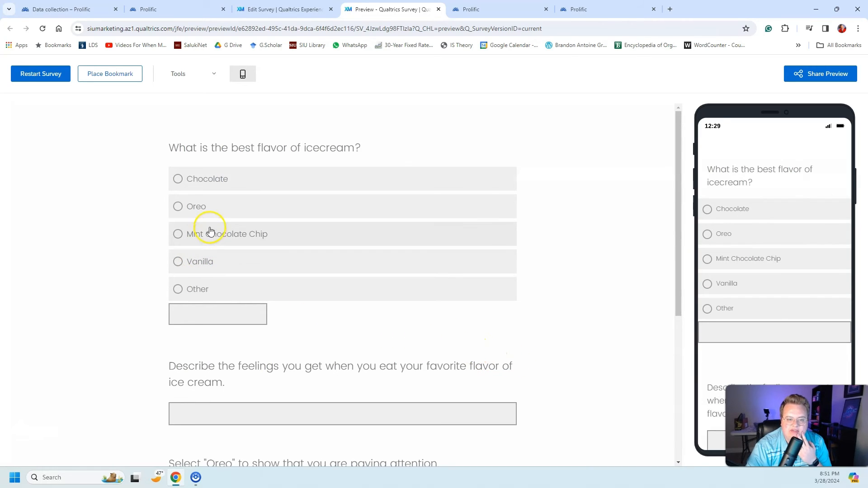
Step: Answer the preview with Oreo as best flavor, "yummy" as the feeling and Oreo for the attention check, and advance
click(234, 208)
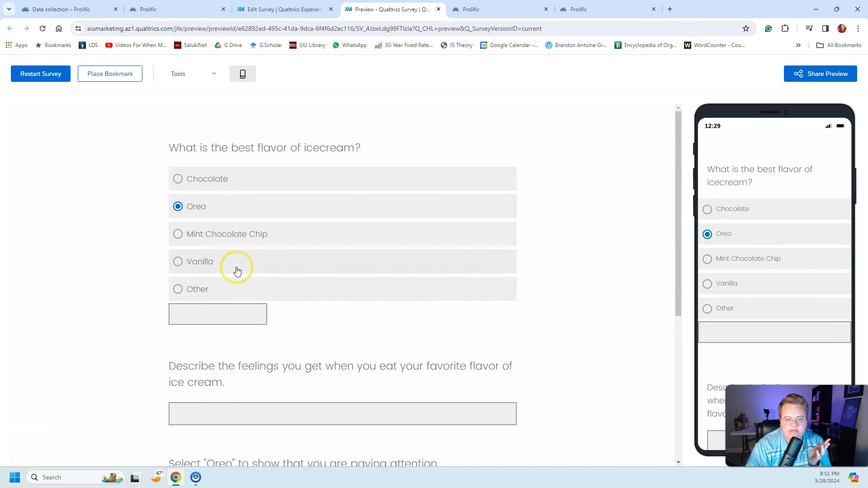
scroll(253, 272, down, 2)
scroll(254, 271, down, 4)
click(286, 163)
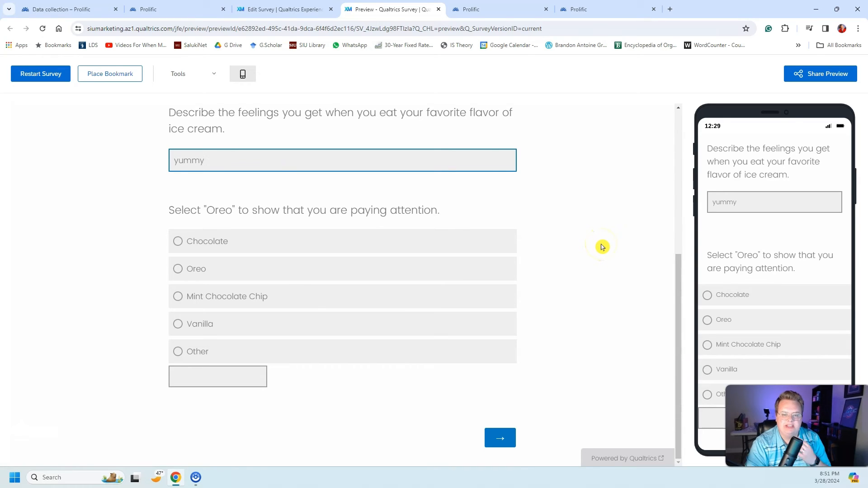
click(574, 292)
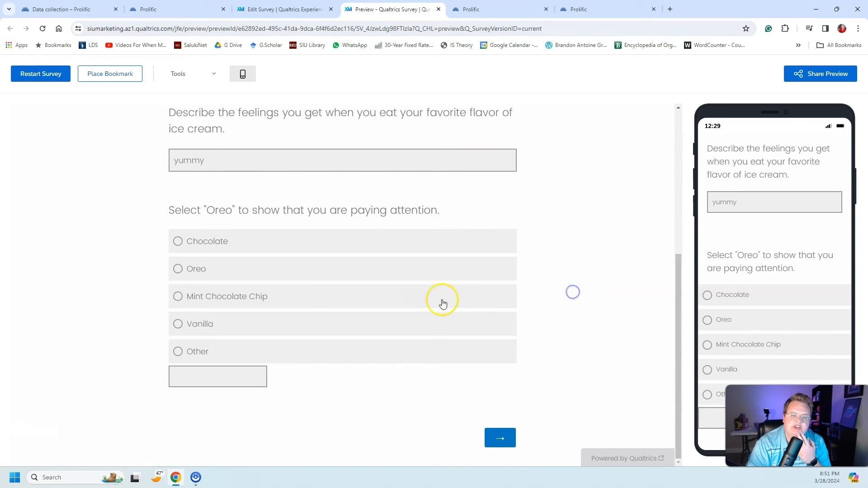
click(399, 270)
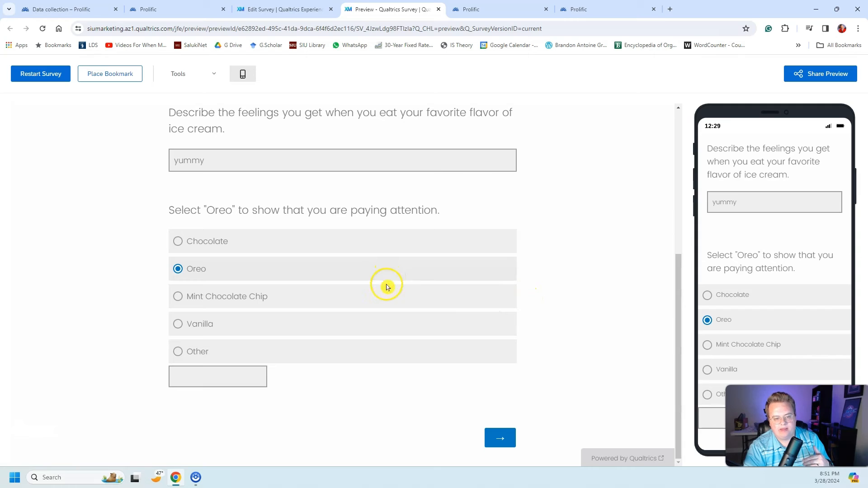
click(503, 442)
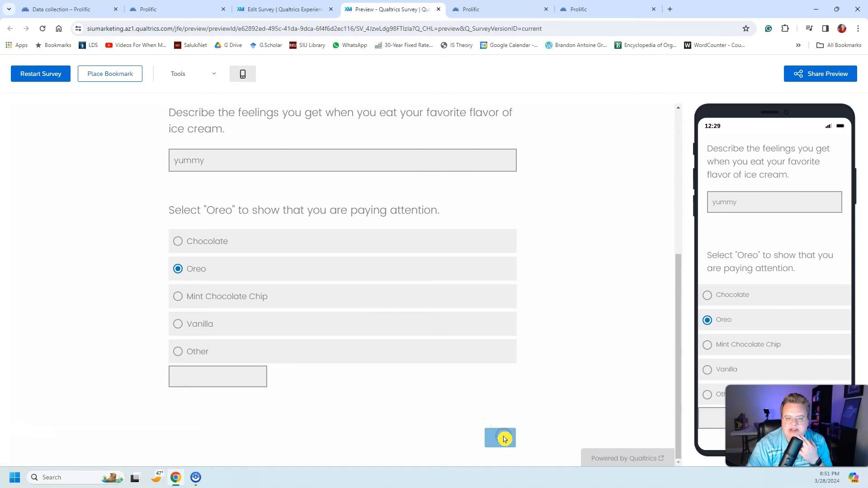
Step: Fill the Prolific ID question with placeholder text and submit the preview to test the completion redirect
click(360, 187)
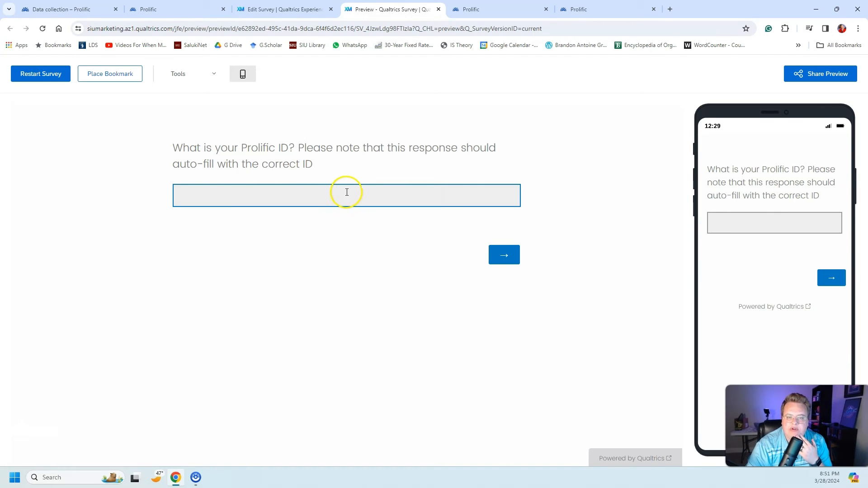
drag(339, 168, 291, 150)
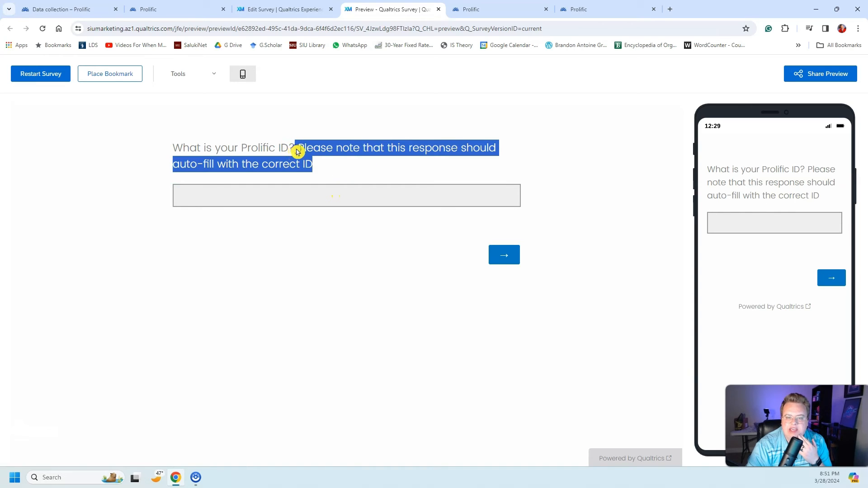
click(339, 160)
drag(437, 28, 233, 28)
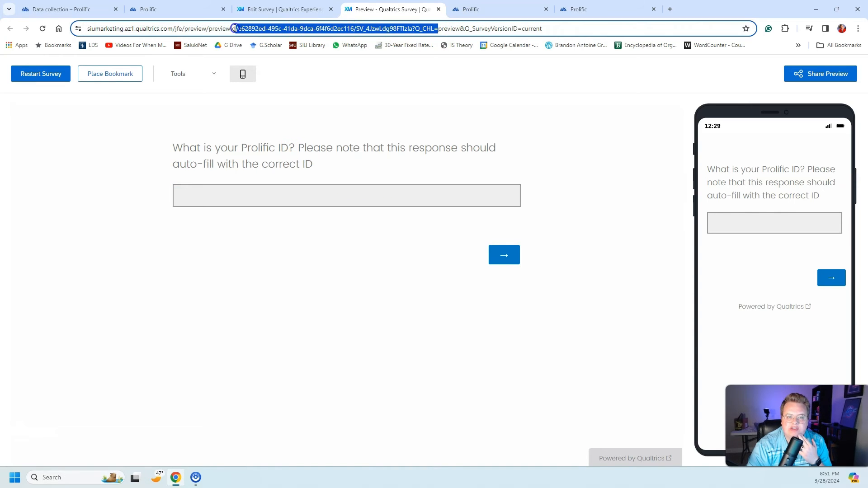
click(427, 194)
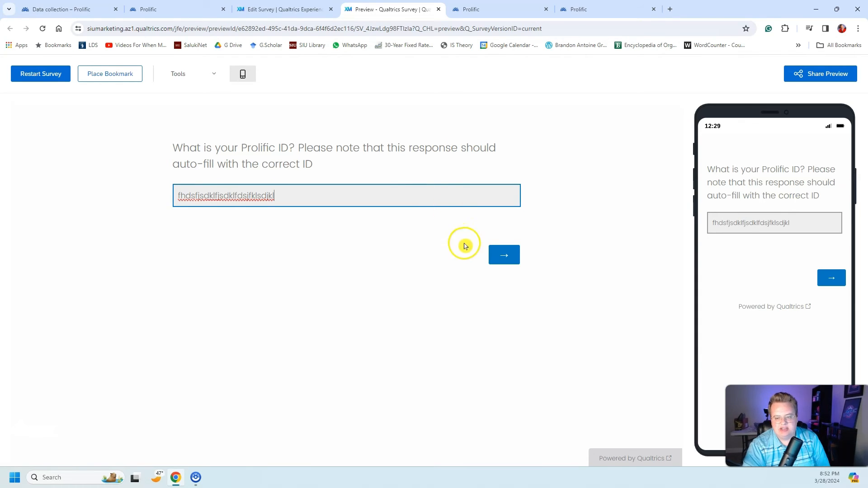
click(514, 256)
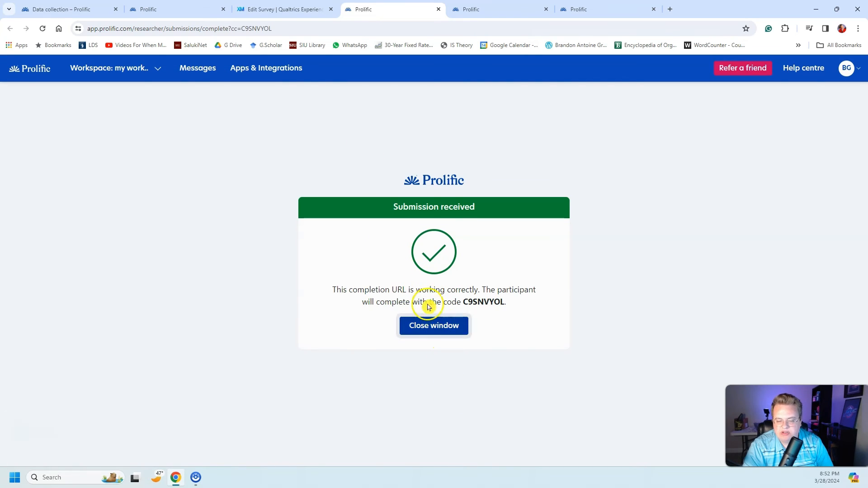
Step: Return to the Qualtrics survey editor and review the ID Capture and Ice Cream blocks
click(253, 8)
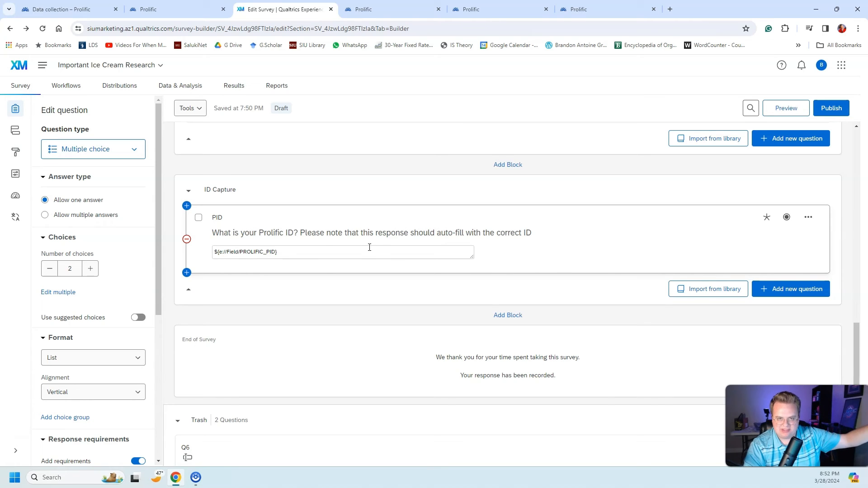
click(339, 238)
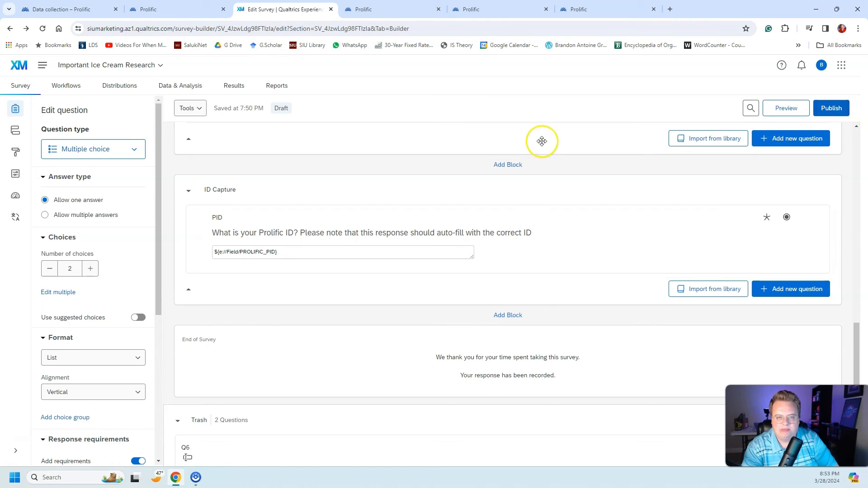
scroll(376, 187, up, 5)
scroll(377, 188, up, 8)
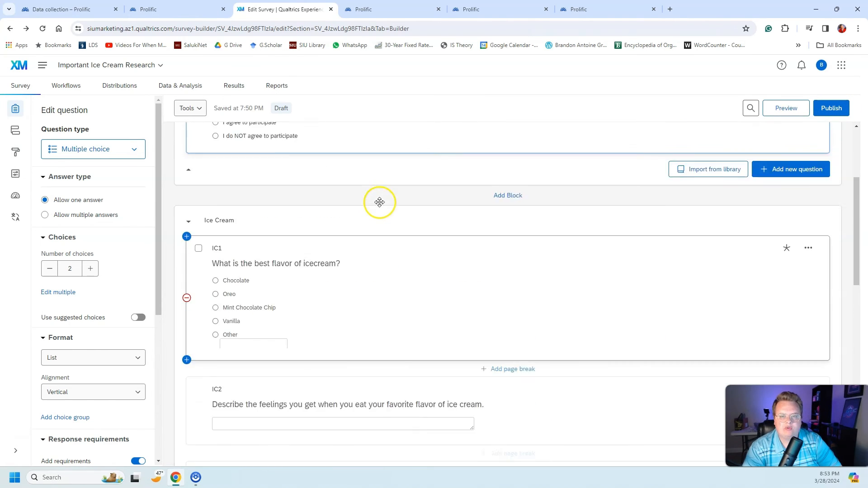
Step: Switch to the Prolific study setup and review the external study link, study URL and Prolific ID recording settings
click(386, 13)
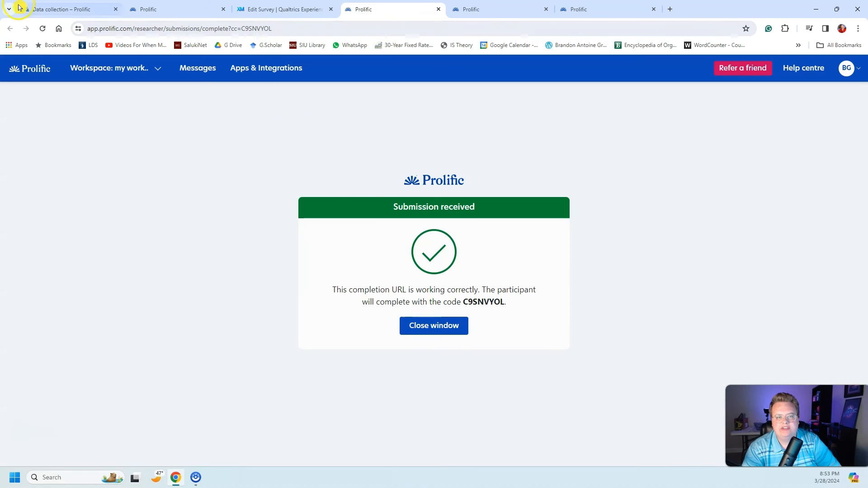
click(176, 9)
scroll(300, 330, up, 15)
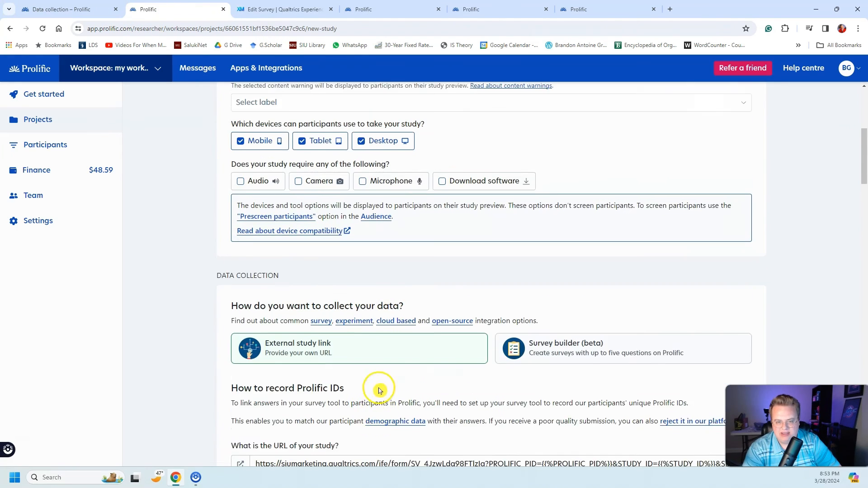
scroll(322, 294, down, 8)
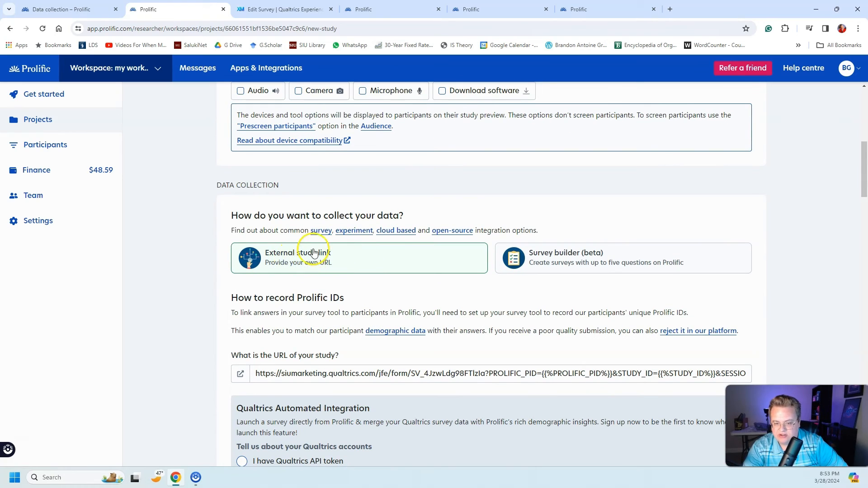
scroll(312, 253, down, 1)
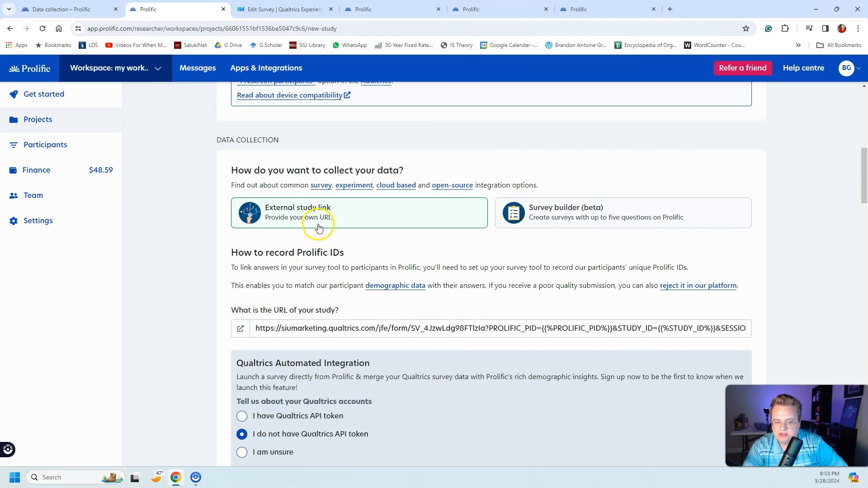
scroll(312, 220, down, 2)
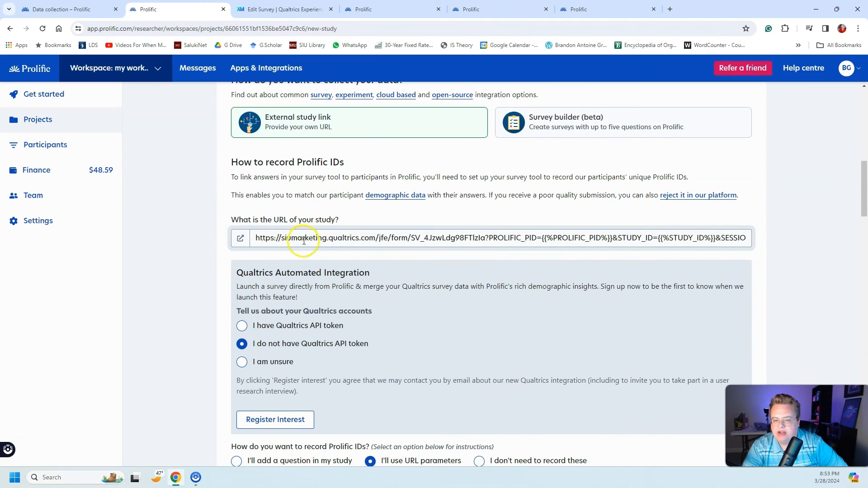
scroll(693, 234, down, 8)
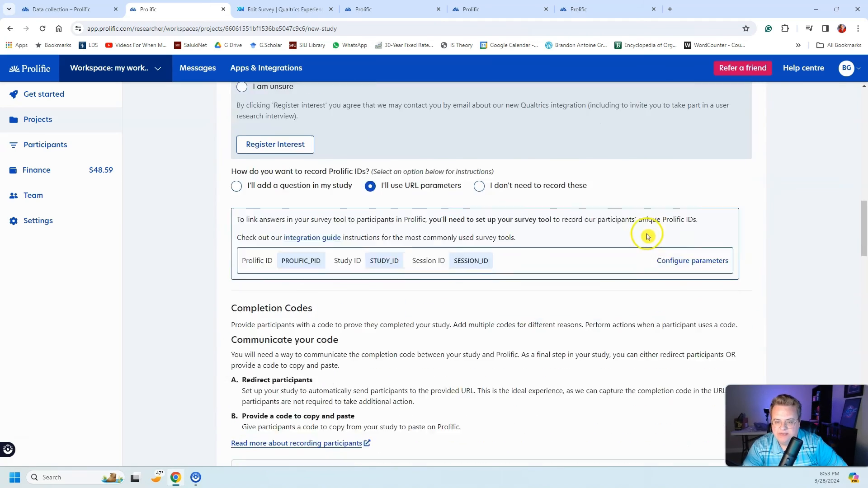
middle_click(766, 250)
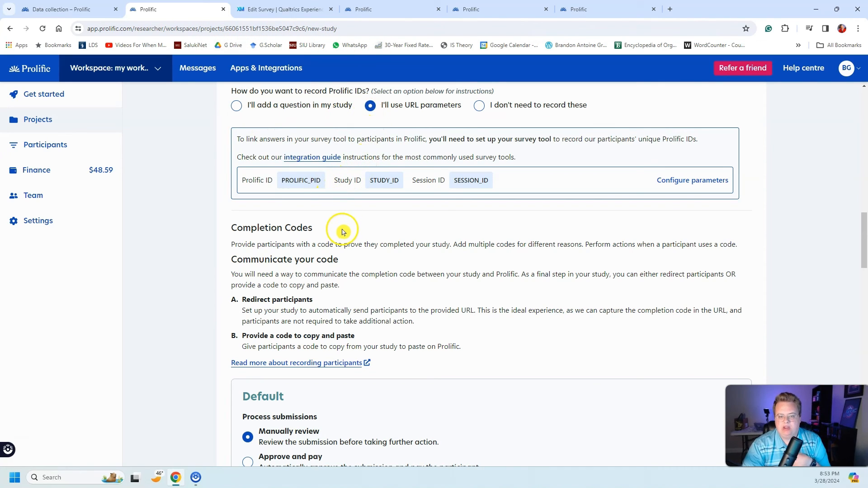
Step: Review the Default completion code settings and copy the redirect URL
scroll(379, 188, down, 4)
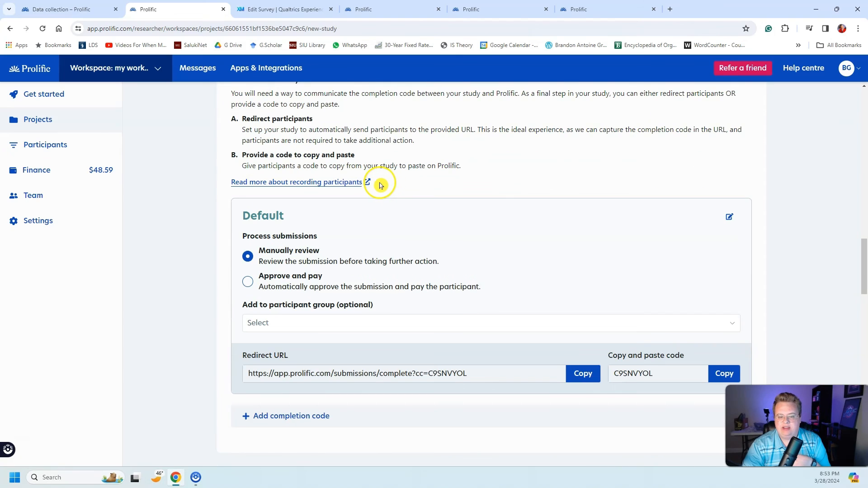
scroll(382, 185, up, 4)
scroll(385, 186, down, 4)
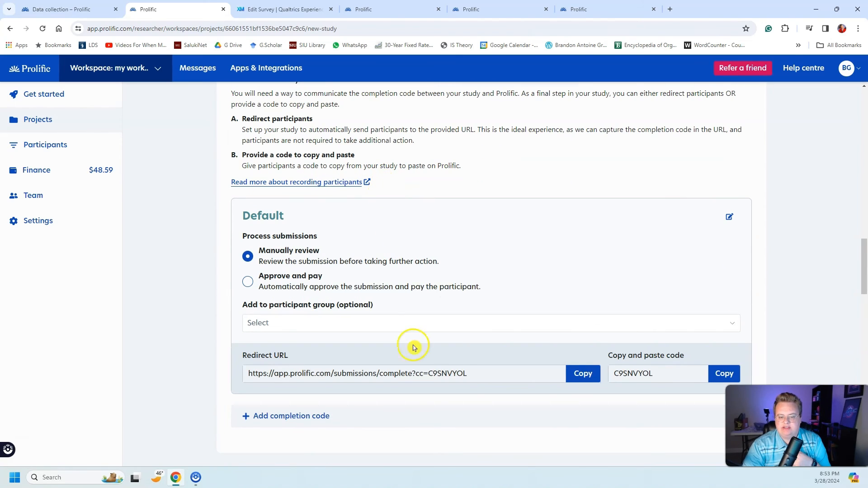
click(576, 374)
Step: Check the PROLIFIC_PID parameter in the Prolific study, and open the survey flow in Qualtrics to review its elements
scroll(558, 372, up, 5)
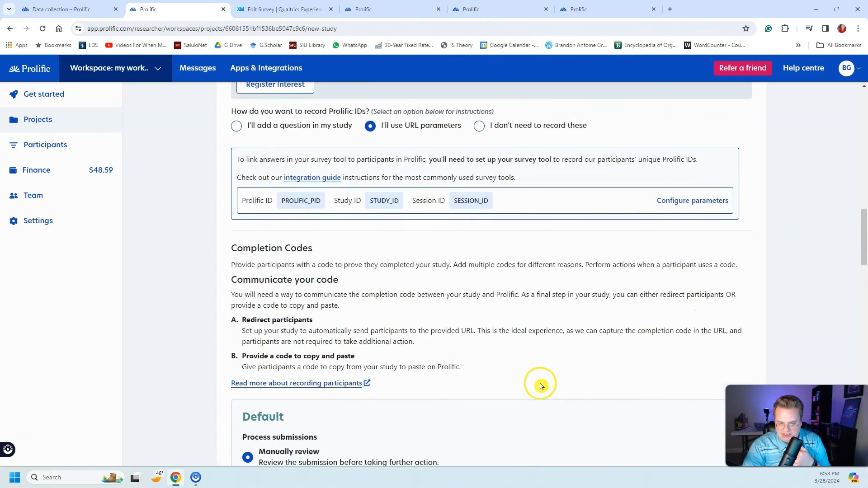
scroll(540, 385, up, 4)
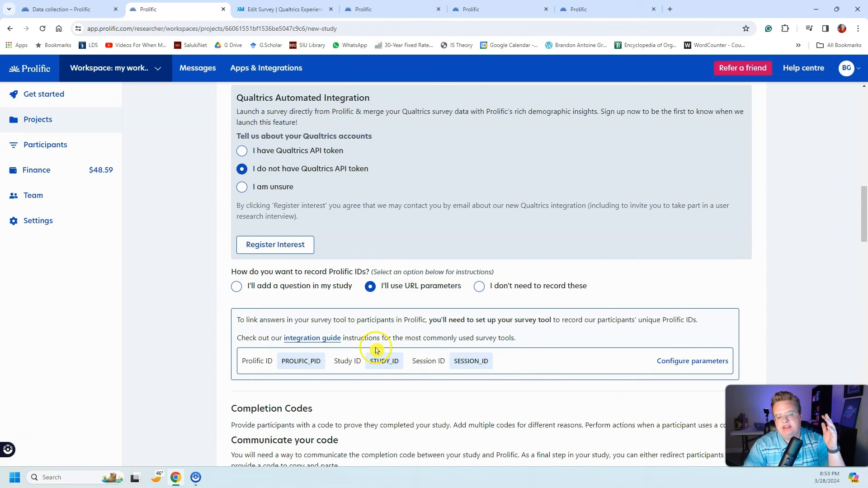
double_click(285, 361)
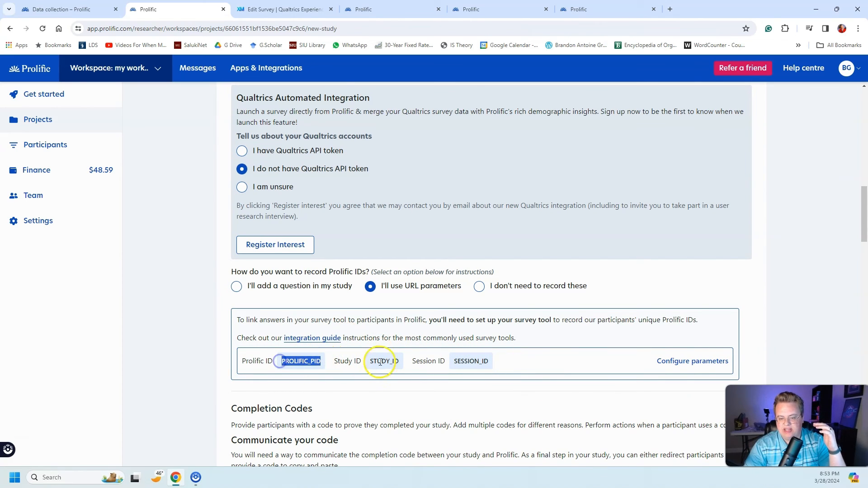
click(282, 9)
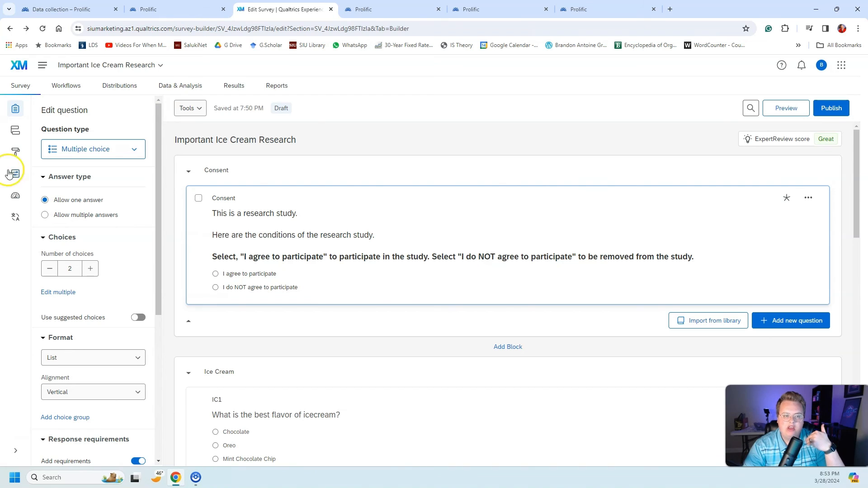
click(18, 135)
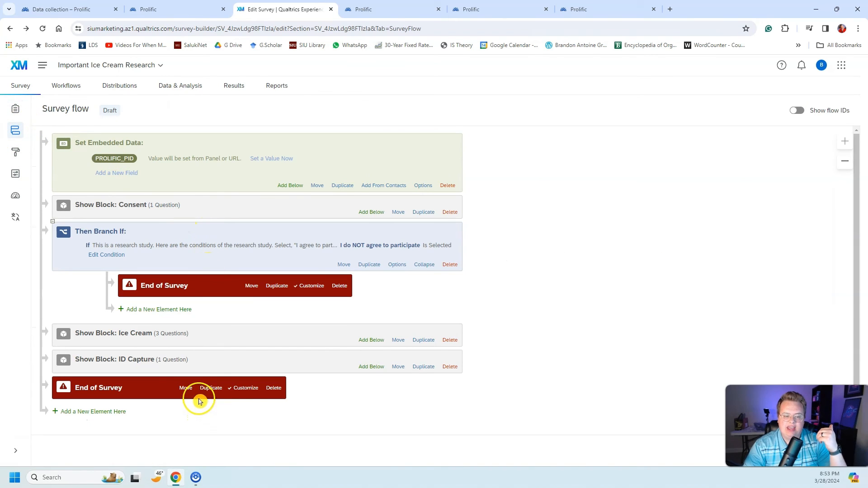
Step: Expand the ID Capture block in the survey flow and review its Prolific ID question
click(162, 362)
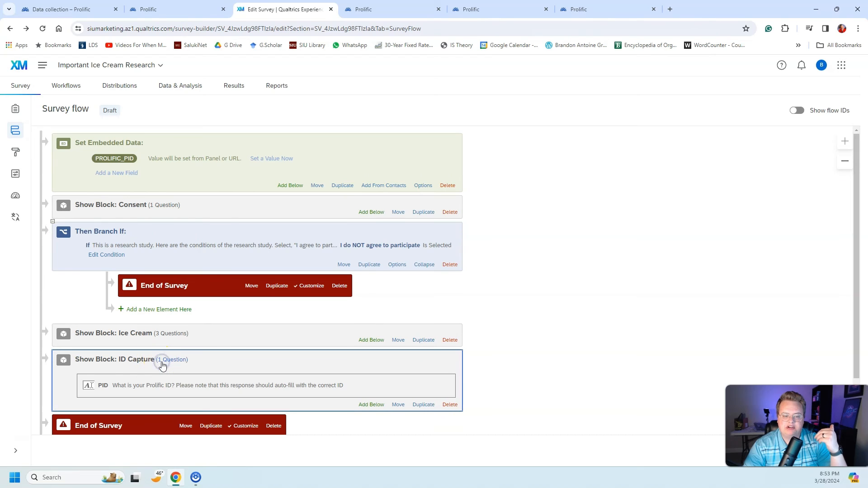
click(166, 382)
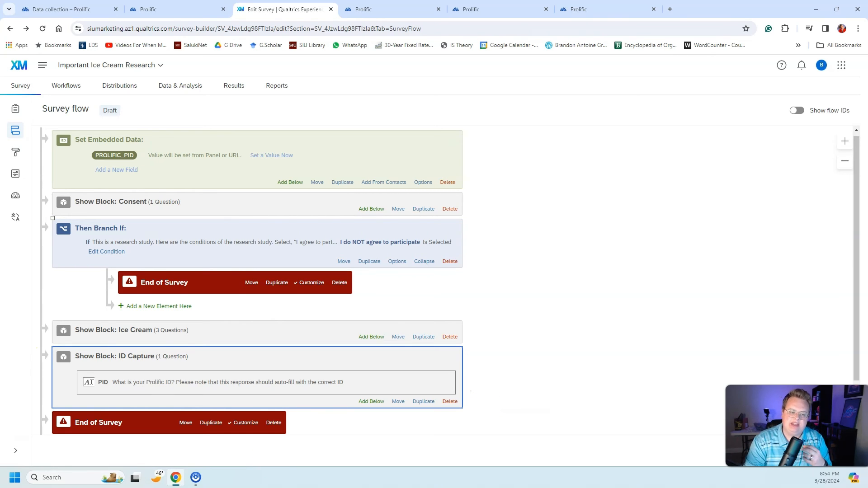
scroll(184, 277, down, 1)
scroll(93, 408, up, 1)
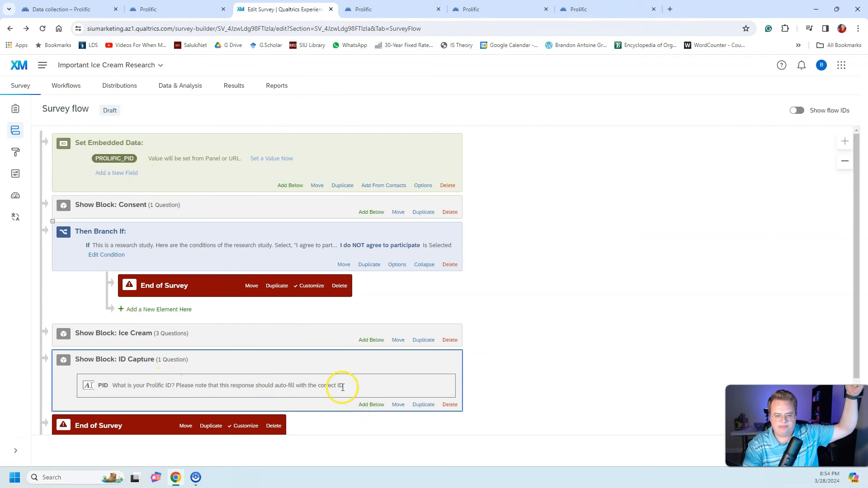
Step: Return to the survey builder and open the default choices of the Prolific ID question in the ID Capture block
click(16, 108)
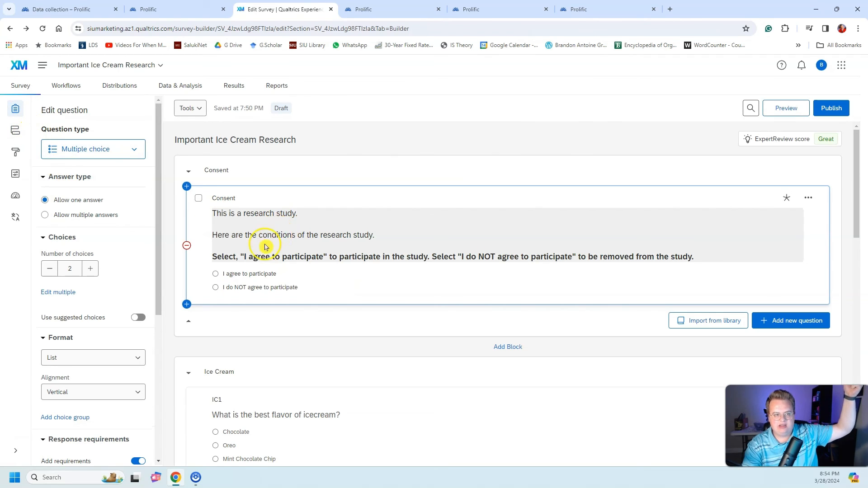
scroll(368, 303, down, 15)
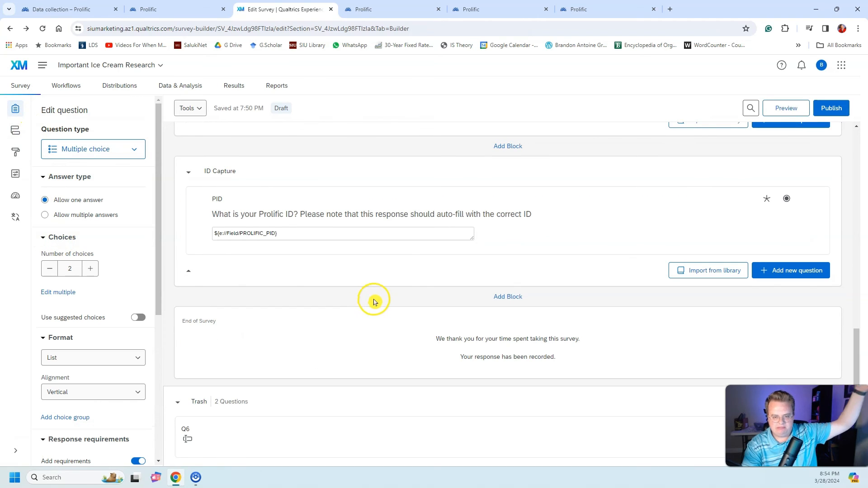
click(501, 206)
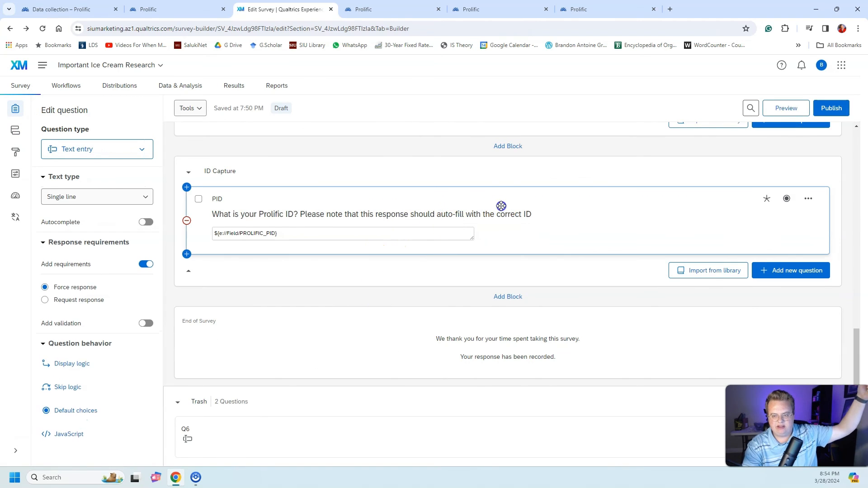
click(502, 211)
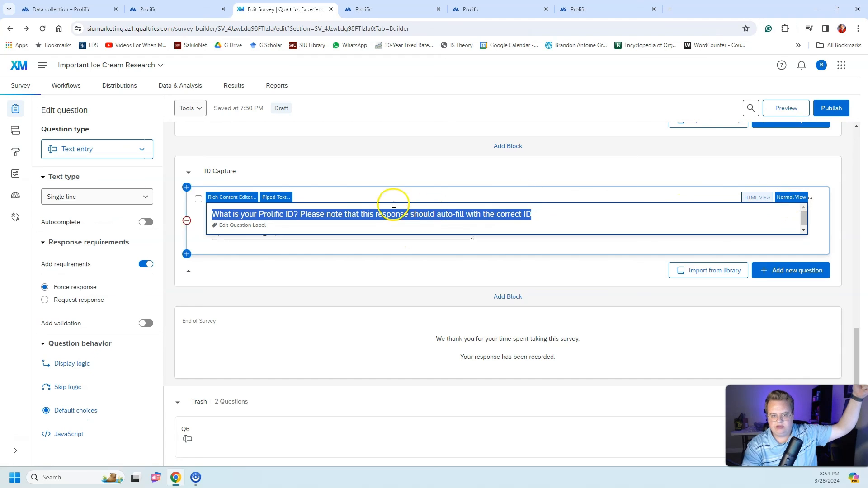
click(416, 234)
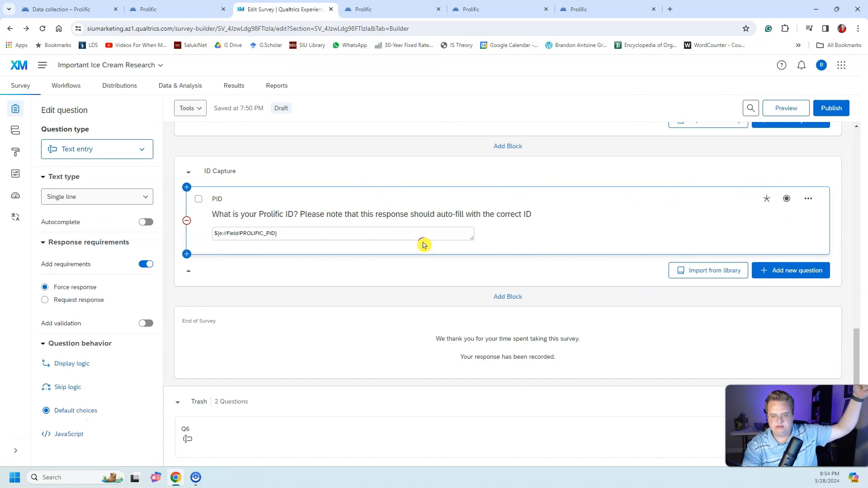
right_click(394, 233)
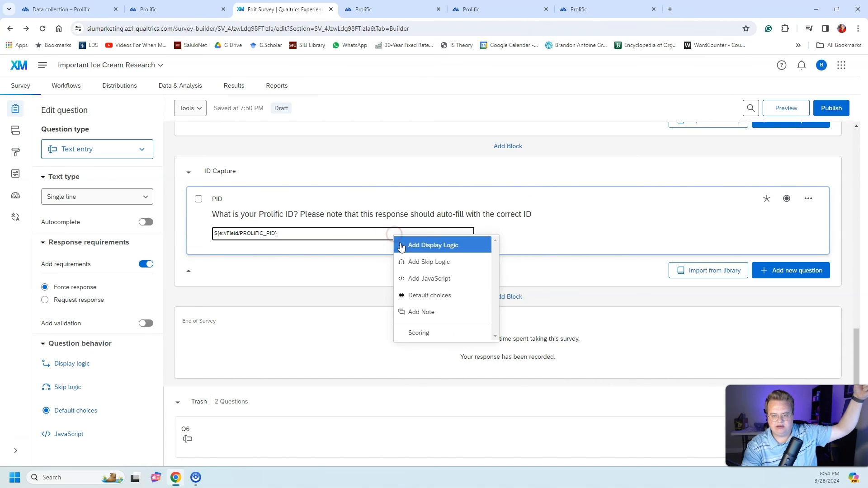
click(81, 408)
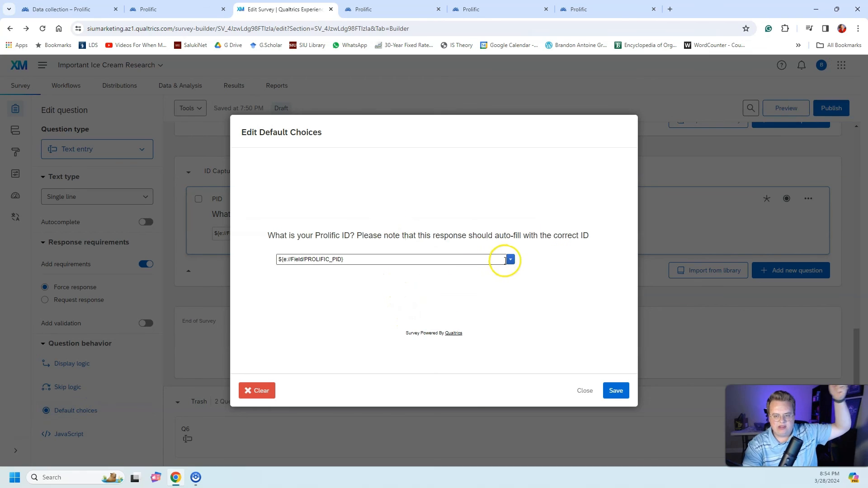
Step: Insert the PROLIFIC_PID embedded data field as piped text in the question's default answer
click(511, 260)
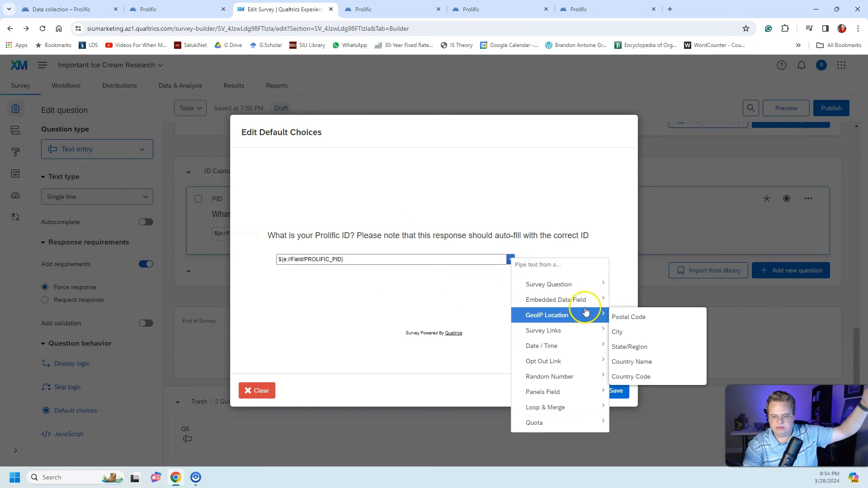
mouse_move(557, 275)
mouse_move(556, 306)
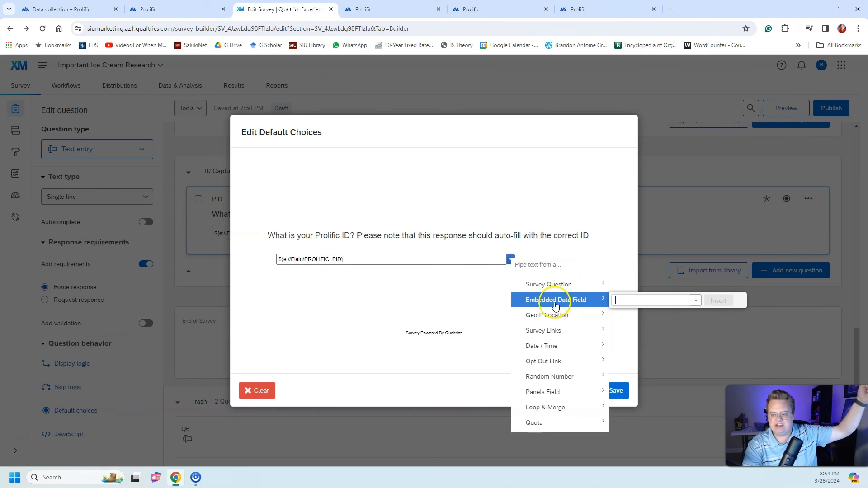
click(695, 300)
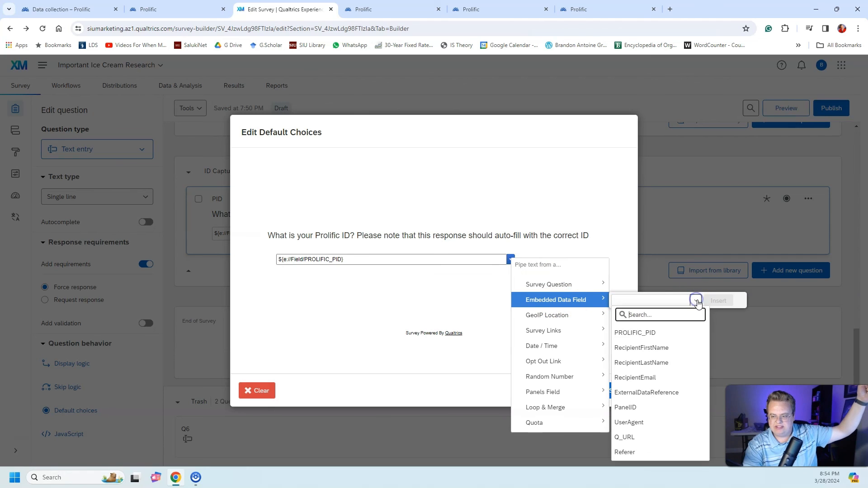
click(665, 331)
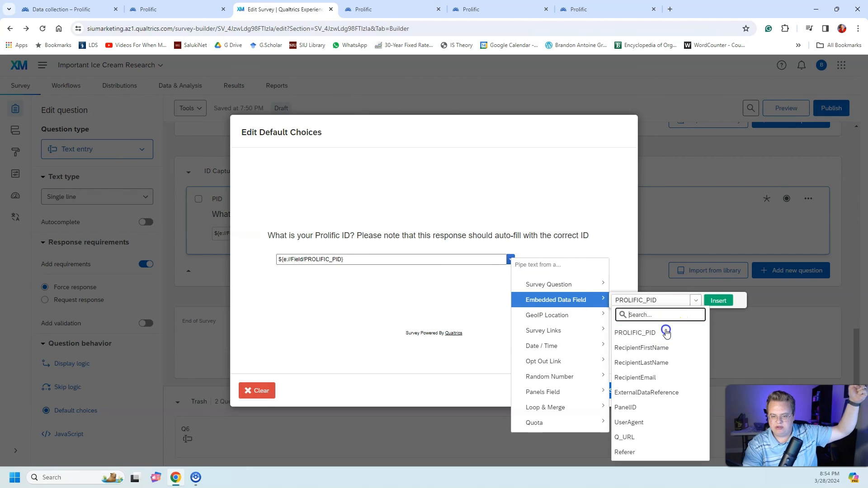
click(715, 301)
Step: Delete the duplicate PROLIFIC_PID piped text from the default answer and save the default choices
drag(454, 259, 334, 256)
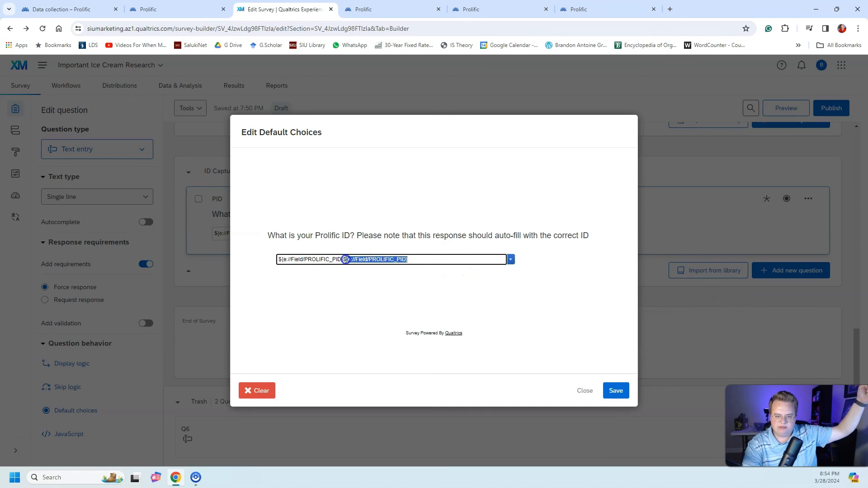
key(BackSpace)
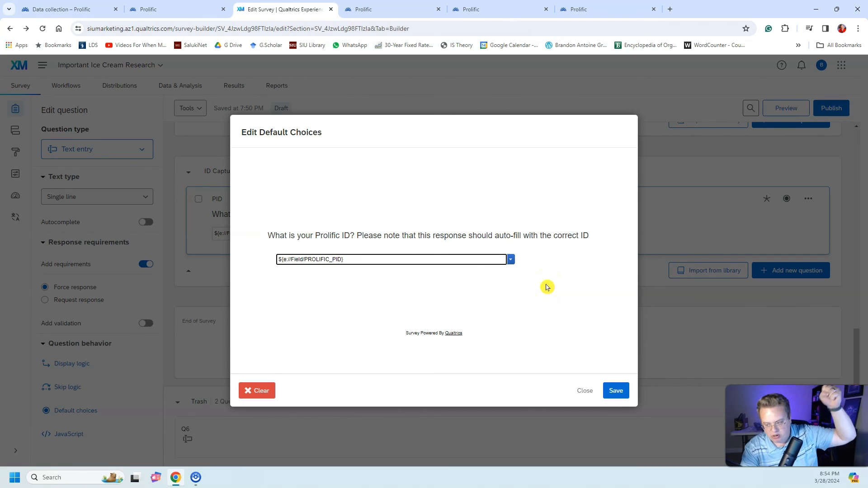
click(616, 390)
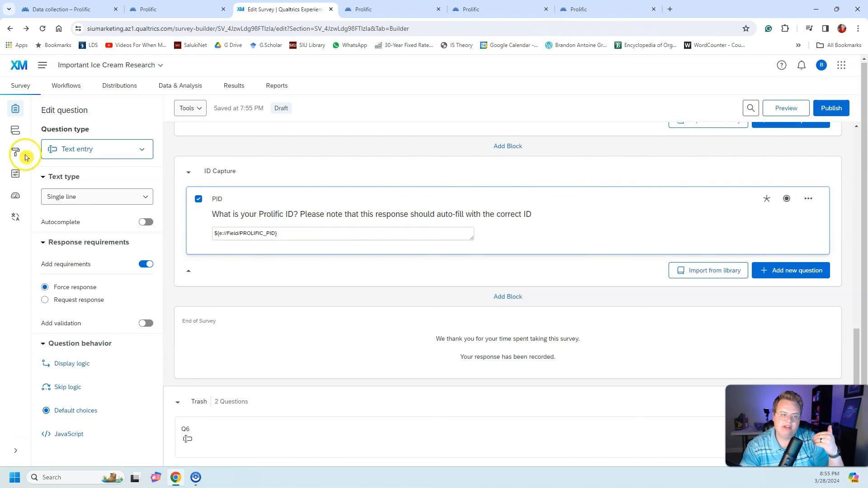
Step: Open the survey preview and answer the consent question with "I agree to participate"
click(792, 104)
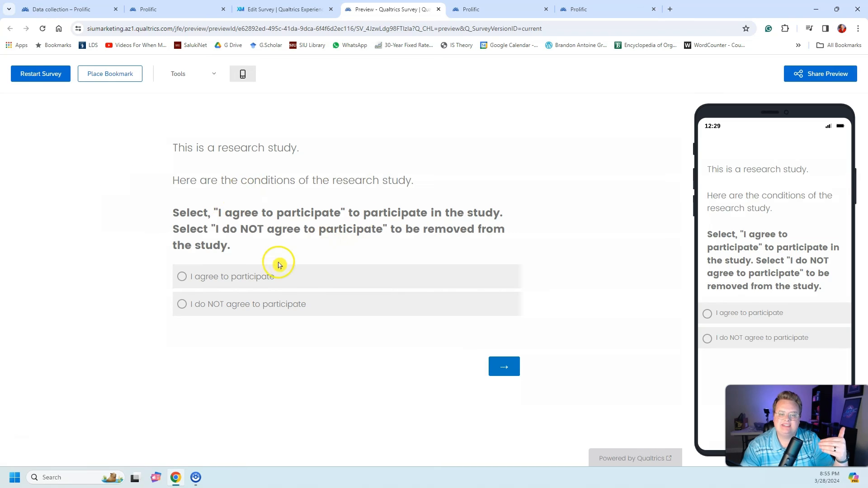
click(271, 276)
click(505, 370)
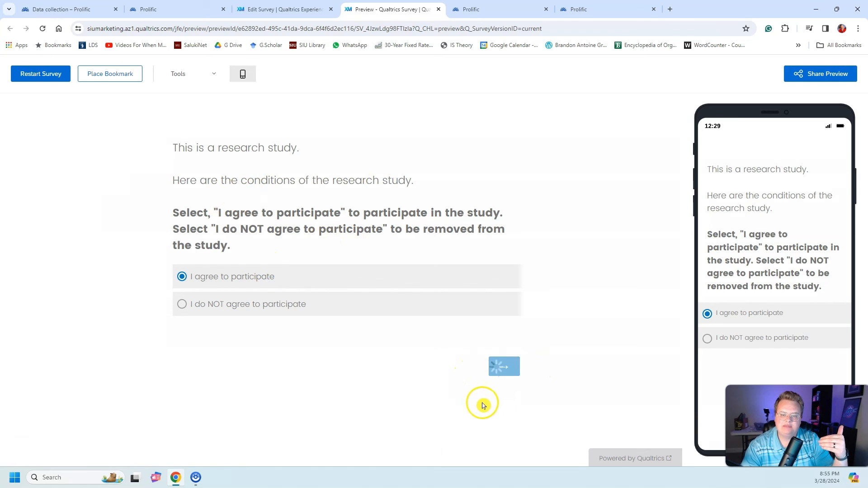
Step: Continue past the ice cream questions without answering, and submit the preview with a placeholder Prolific ID
scroll(480, 403, down, 5)
click(501, 434)
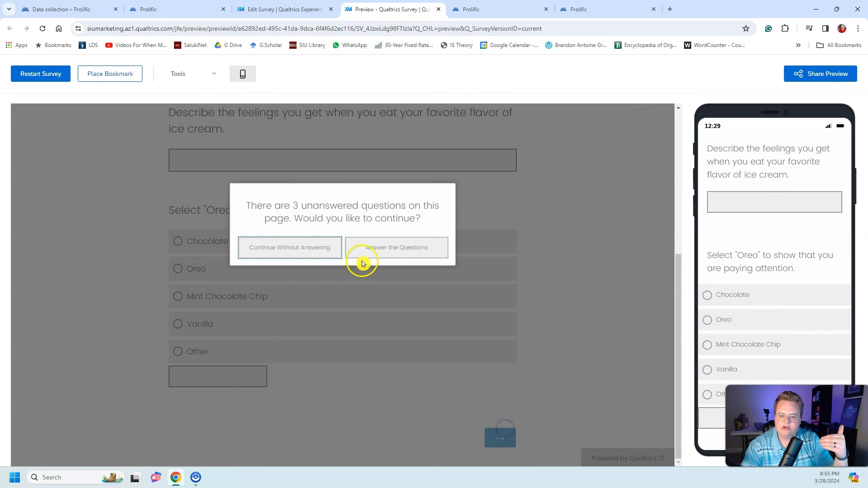
click(325, 250)
click(334, 190)
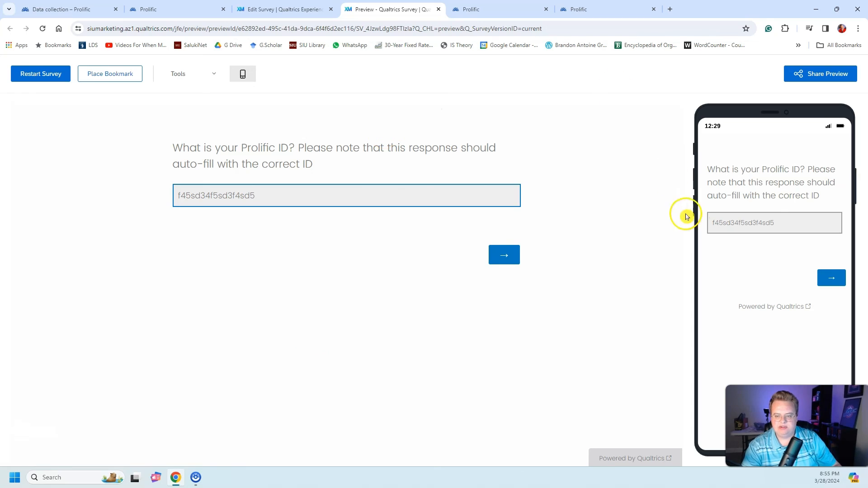
click(508, 253)
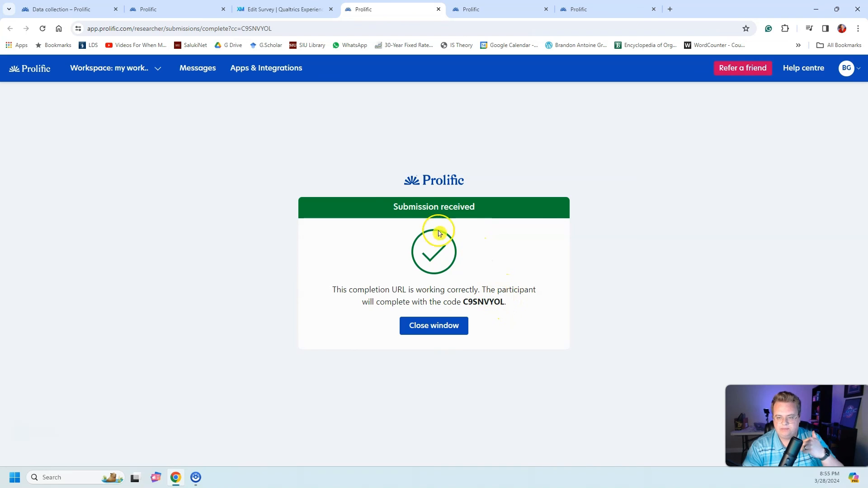
Step: Bring the Qualtrics integration guide in beside the Prolific study and review its completion redirect and prescreener validation sections
click(176, 9)
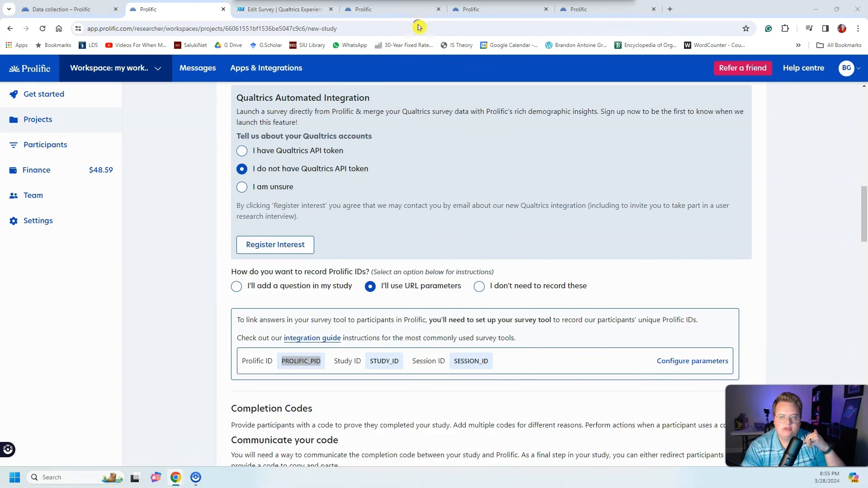
drag(416, 25, 337, 11)
scroll(362, 238, up, 1)
scroll(379, 238, up, 15)
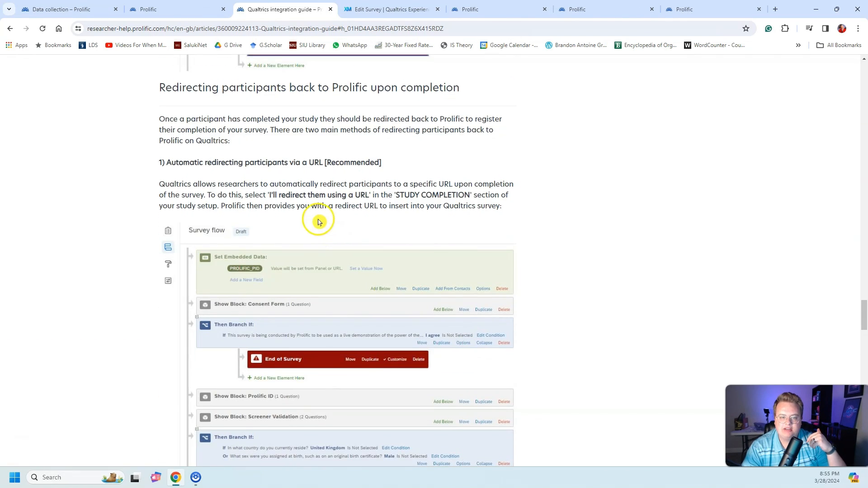
scroll(281, 199, up, 2)
scroll(163, 183, up, 6)
scroll(171, 189, up, 10)
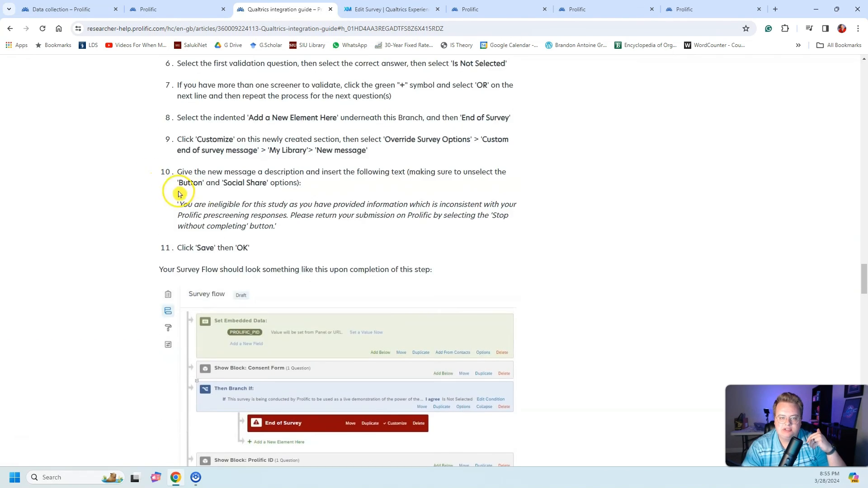
drag(311, 175, 155, 180)
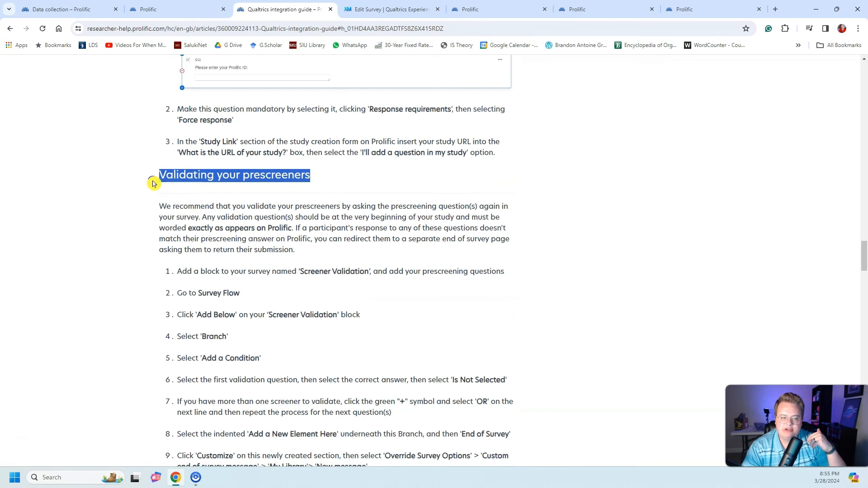
click(262, 204)
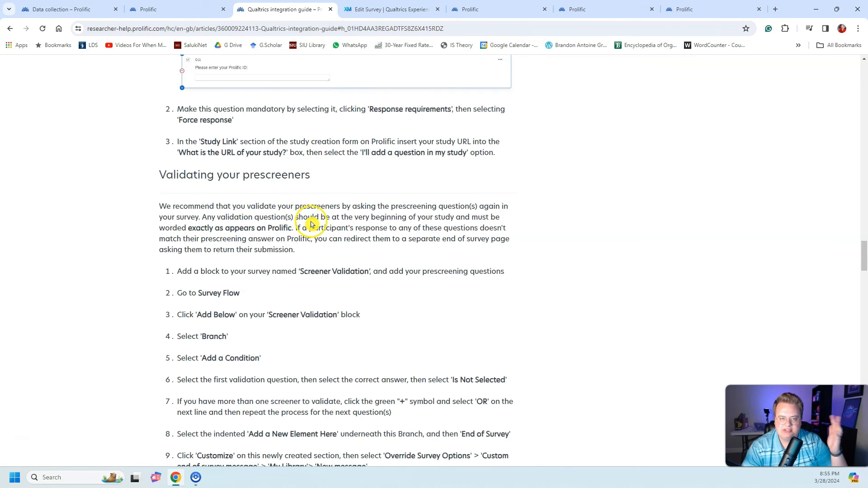
Step: Review the guide's instructions for recording participant IDs, and go back to the article's table of contents
scroll(311, 225, up, 20)
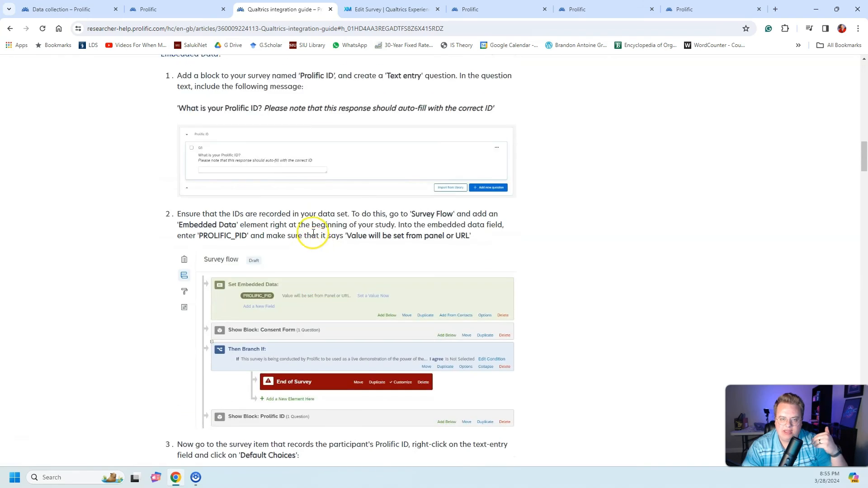
scroll(313, 233, up, 20)
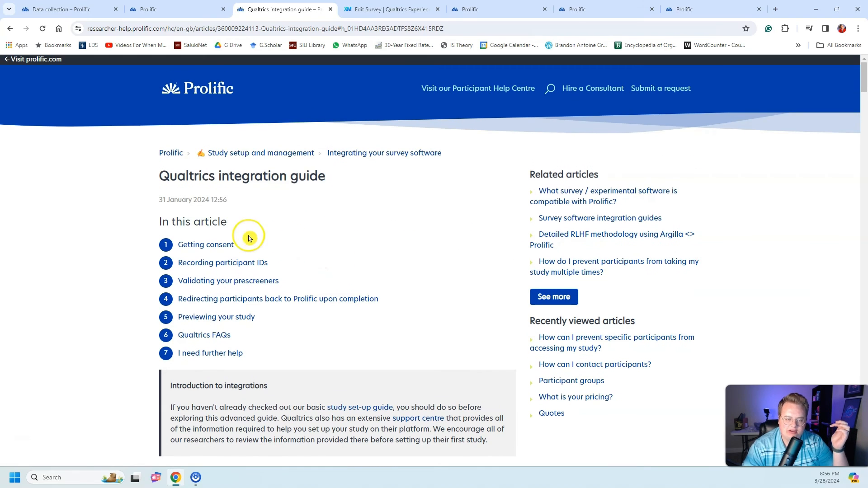
click(55, 205)
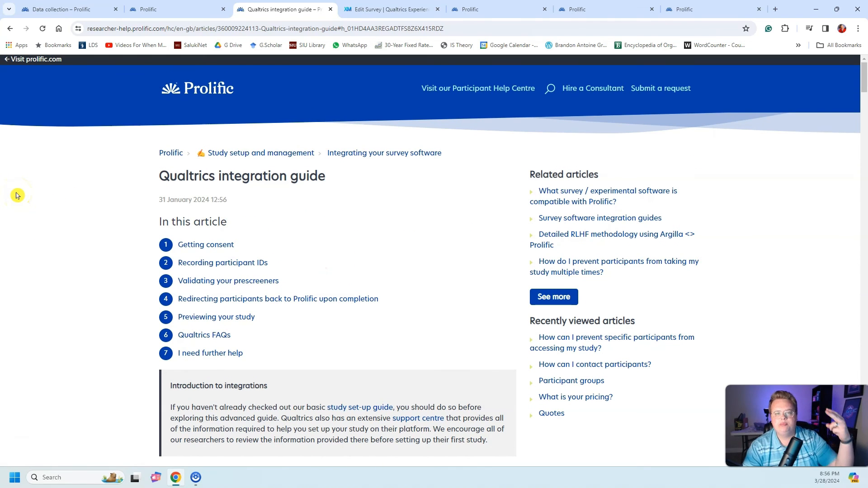